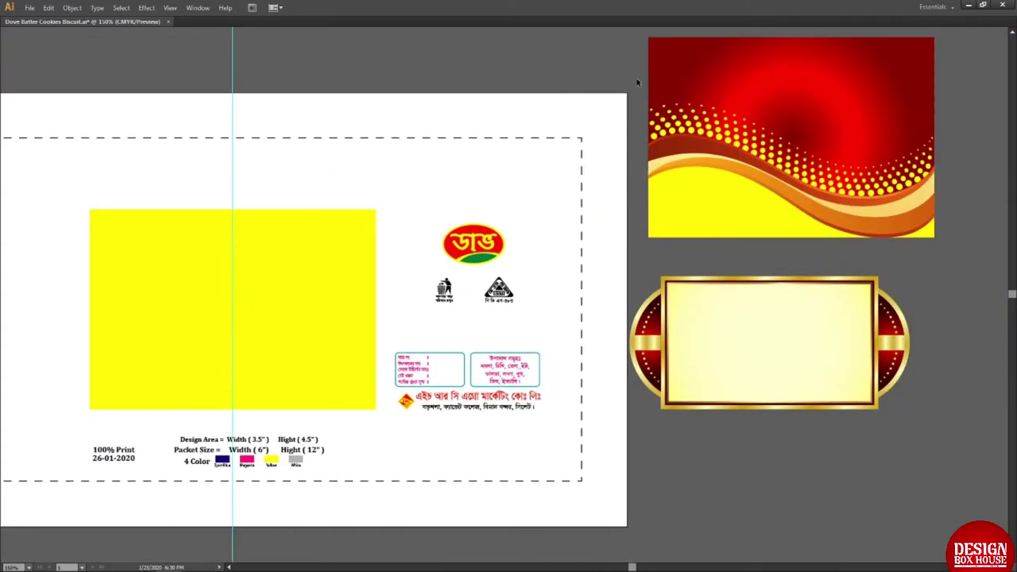
# Move the red wave background artwork onto the artboard and select it together with the yellow rectangle
pyautogui.click(747, 195)
pyautogui.moveTo(747, 194); pyautogui.dragTo(238, 329)
pyautogui.hotkey('ctrl', '0')
pyautogui.keyDown('shift'); pyautogui.click(390, 294); pyautogui.keyUp('shift')
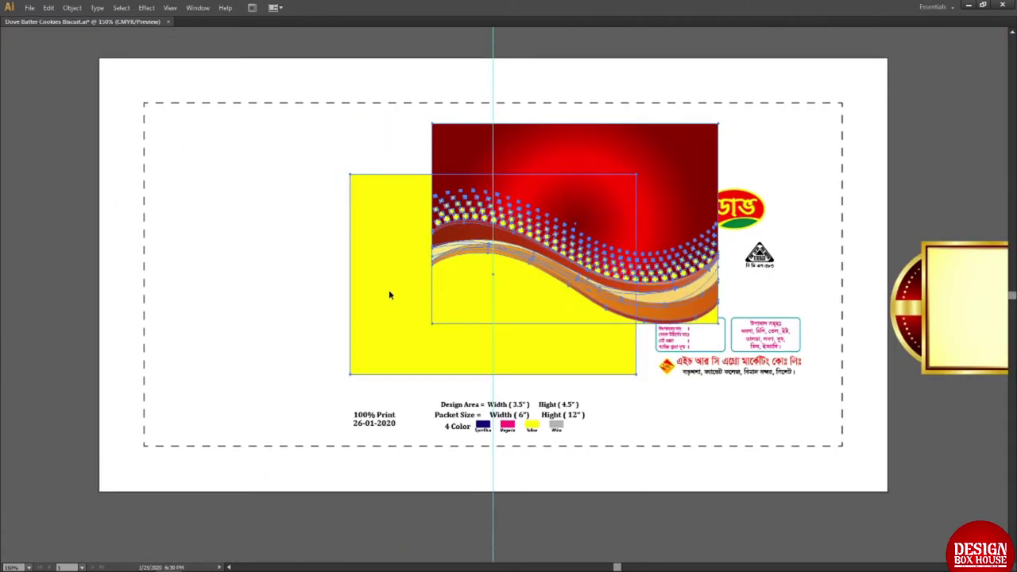
pyautogui.press('Tab')
pyautogui.click(34, 477)
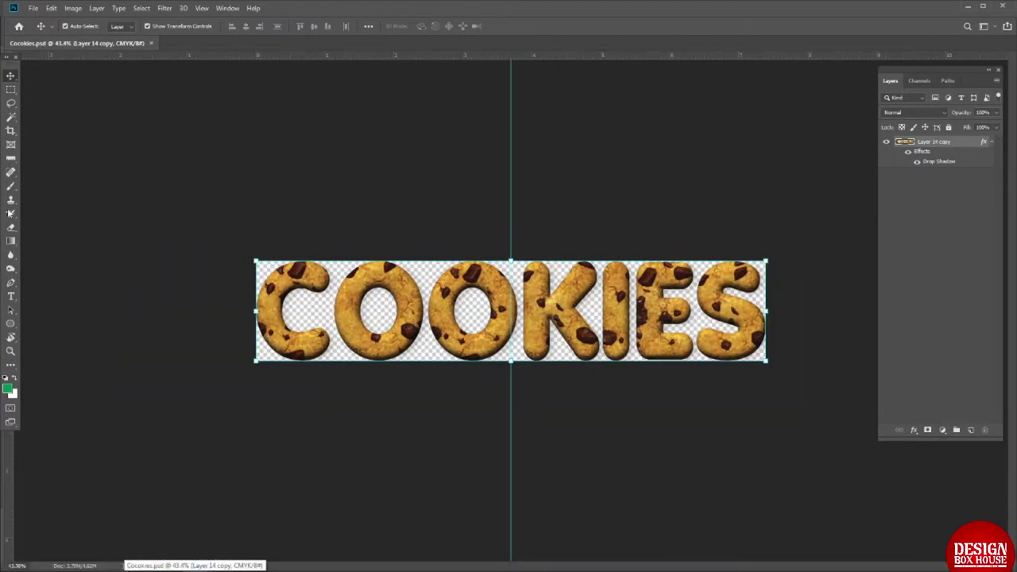
# In Photoshop, use the Crop tool to extend the canvas well above and below the COOKIES lettering and slightly at both sides
pyautogui.click(10, 130)
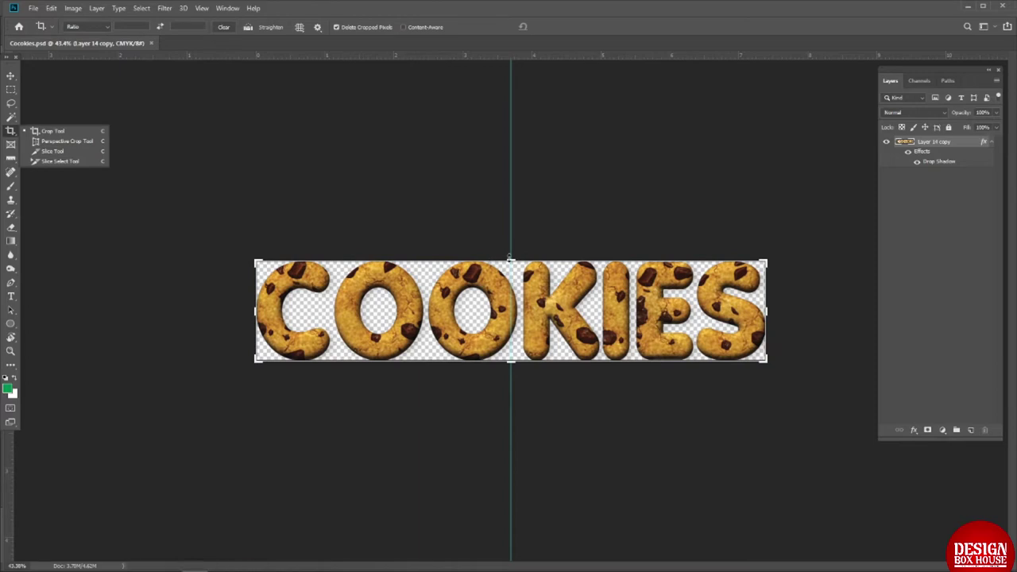
pyautogui.moveTo(510, 258); pyautogui.dragTo(501, 179)
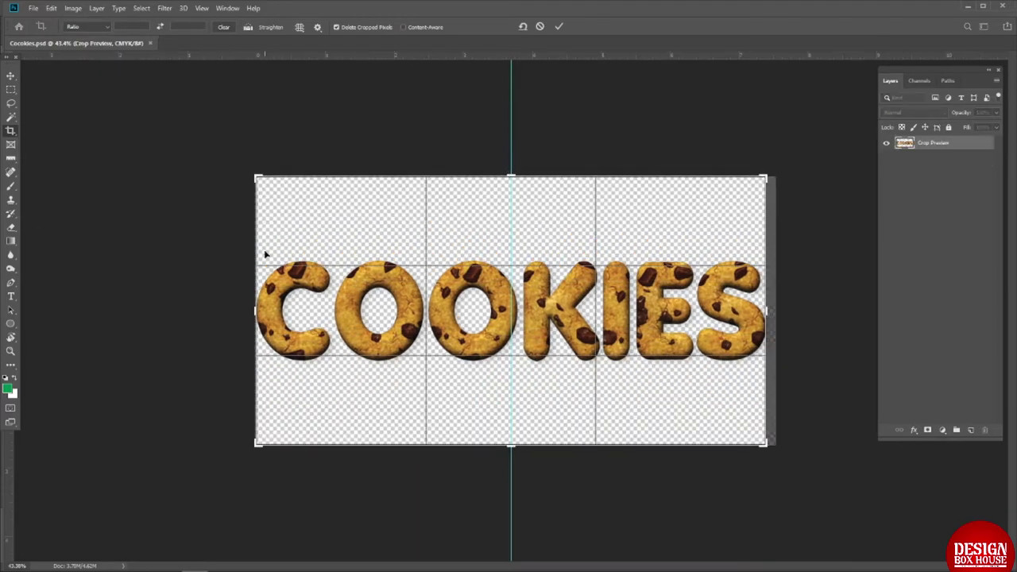
pyautogui.moveTo(256, 262); pyautogui.dragTo(246, 262)
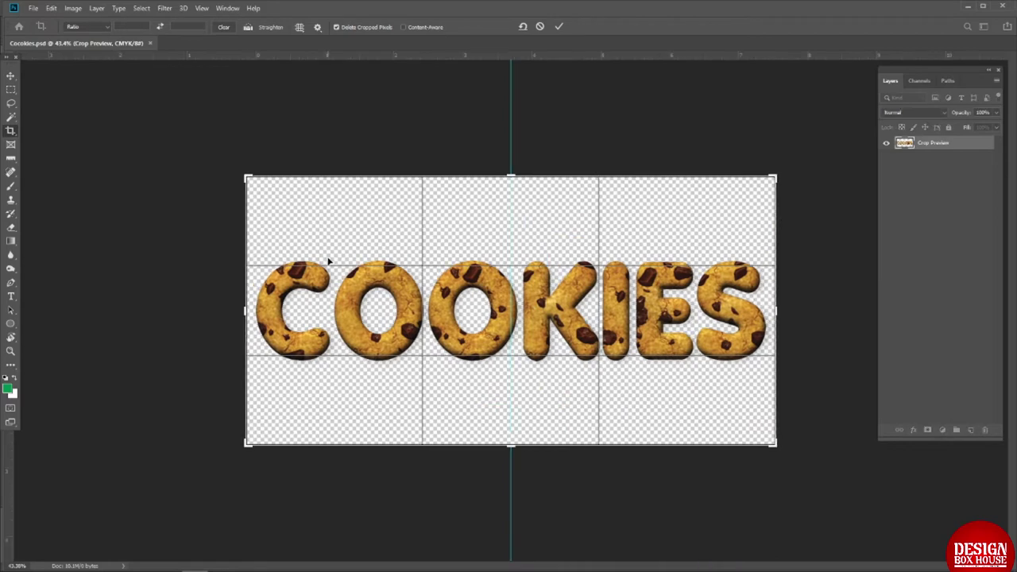
pyautogui.moveTo(488, 176); pyautogui.dragTo(488, 148)
pyautogui.press('Return')
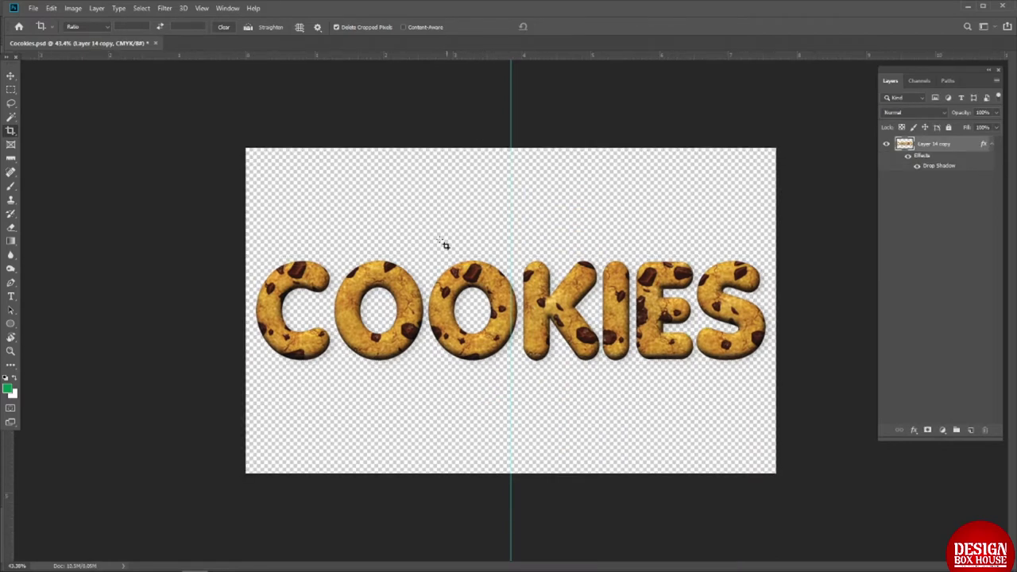
pyautogui.press('v')
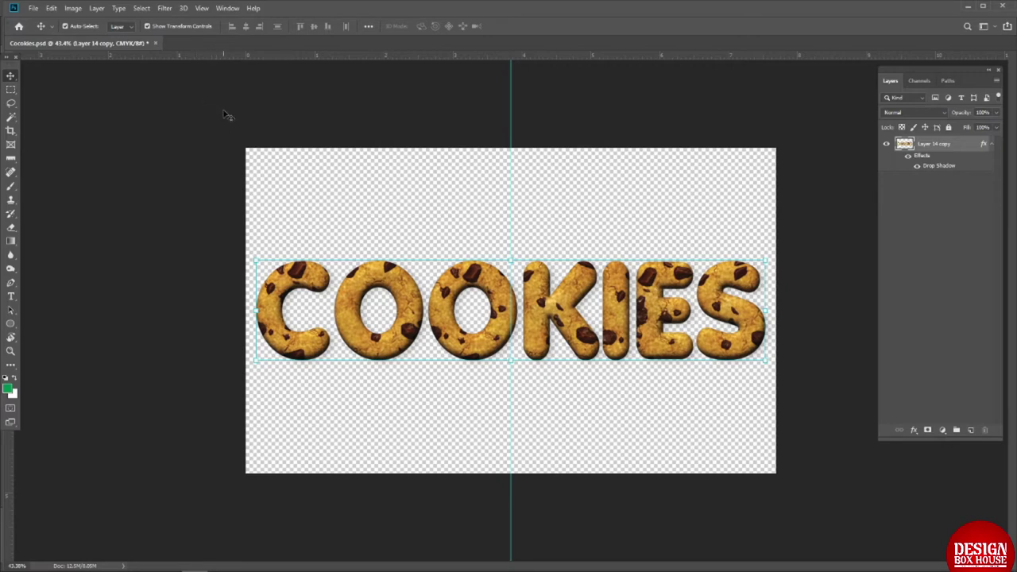
# Paste the orange wave artwork above the COOKIES lettering and enlarge it to the full canvas width, about 2.8 in high
pyautogui.hotkey('ctrl', 't')
pyautogui.hotkey('ctrl', 'v')
pyautogui.click(552, 169)
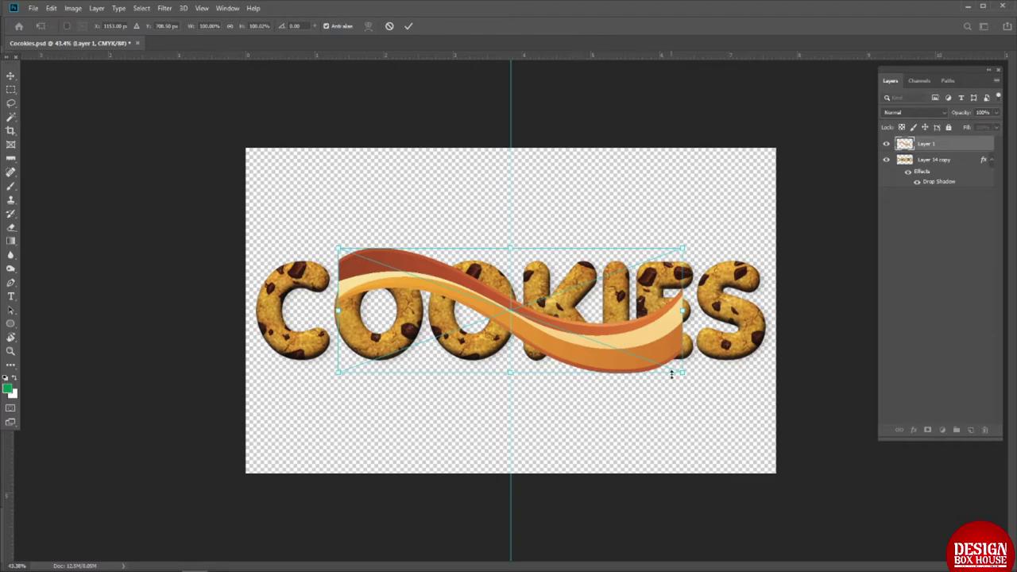
pyautogui.moveTo(686, 376); pyautogui.dragTo(794, 402)
pyautogui.hotkey('ctrl', 'z')
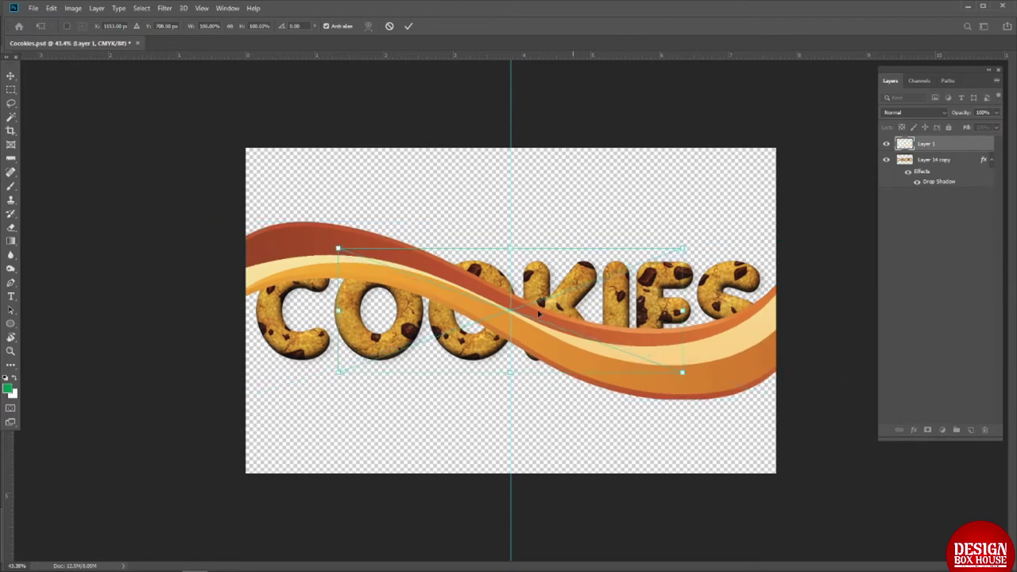
pyautogui.moveTo(511, 247); pyautogui.dragTo(515, 180)
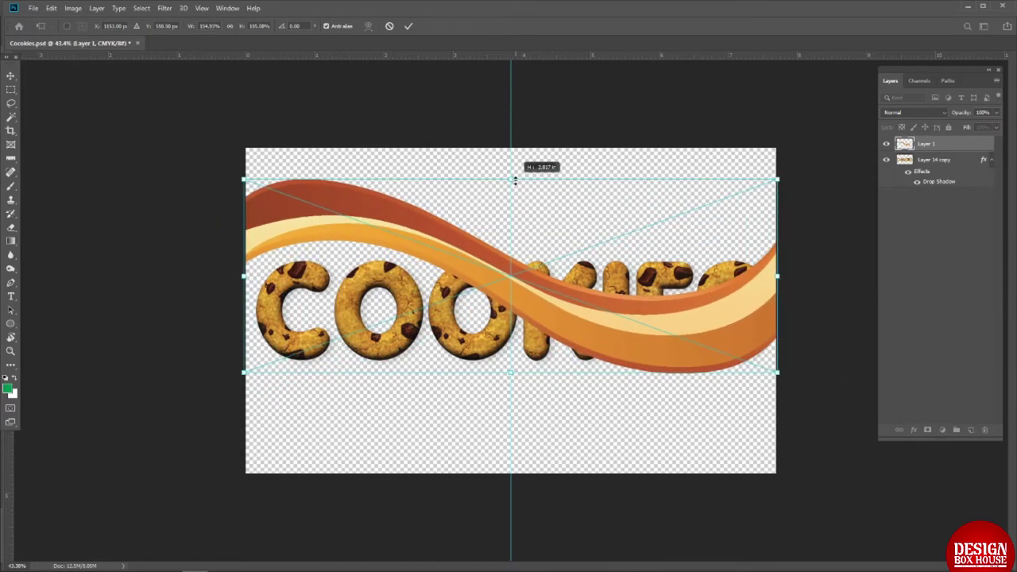
pyautogui.moveTo(515, 180); pyautogui.dragTo(510, 181)
pyautogui.press('Return')
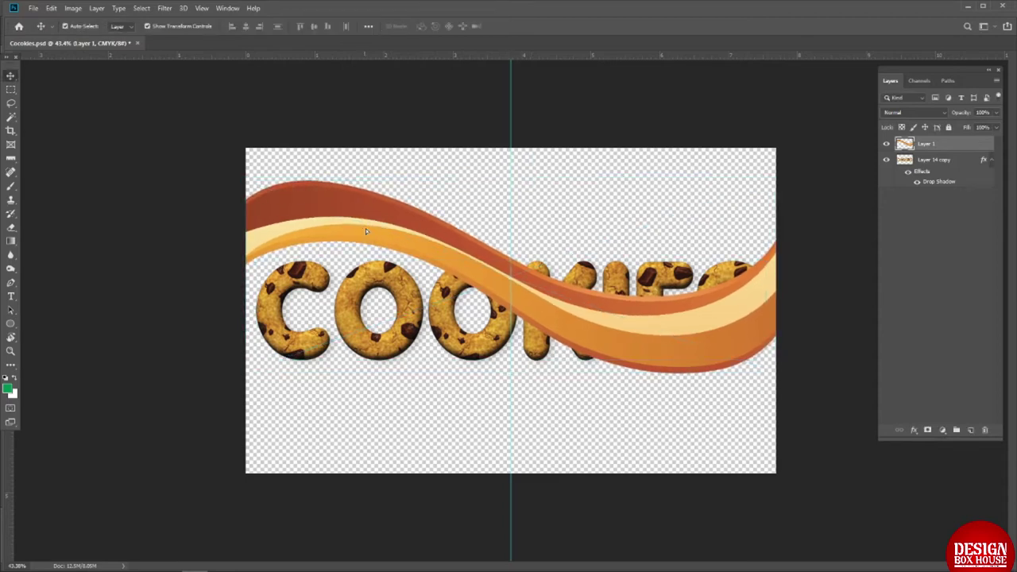
# Move the orange wave down over the lettering and place its layer beneath the COOKIES layer
pyautogui.moveTo(365, 228); pyautogui.dragTo(368, 278)
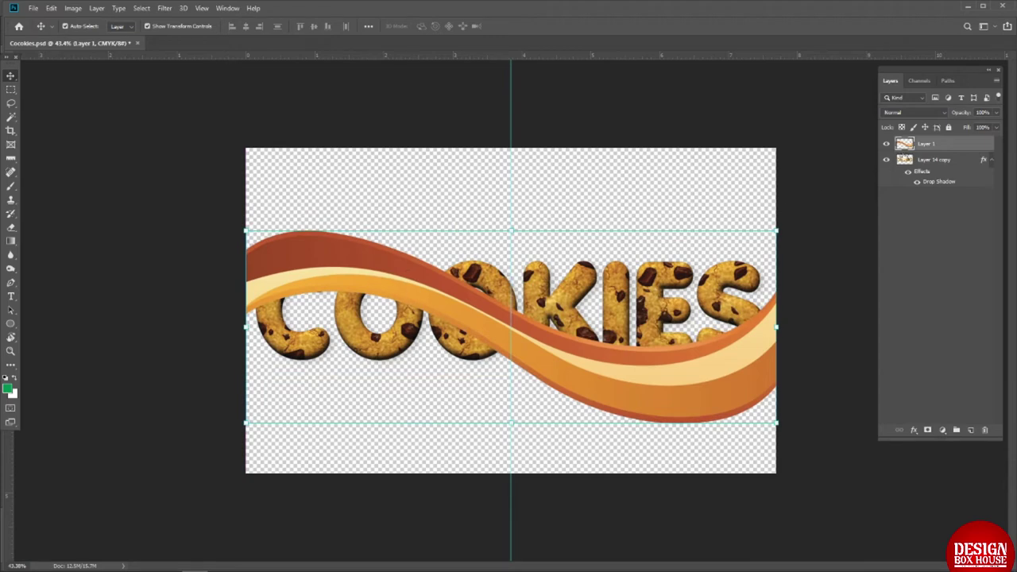
pyautogui.hotkey('ctrl', '[')
pyautogui.click(533, 316)
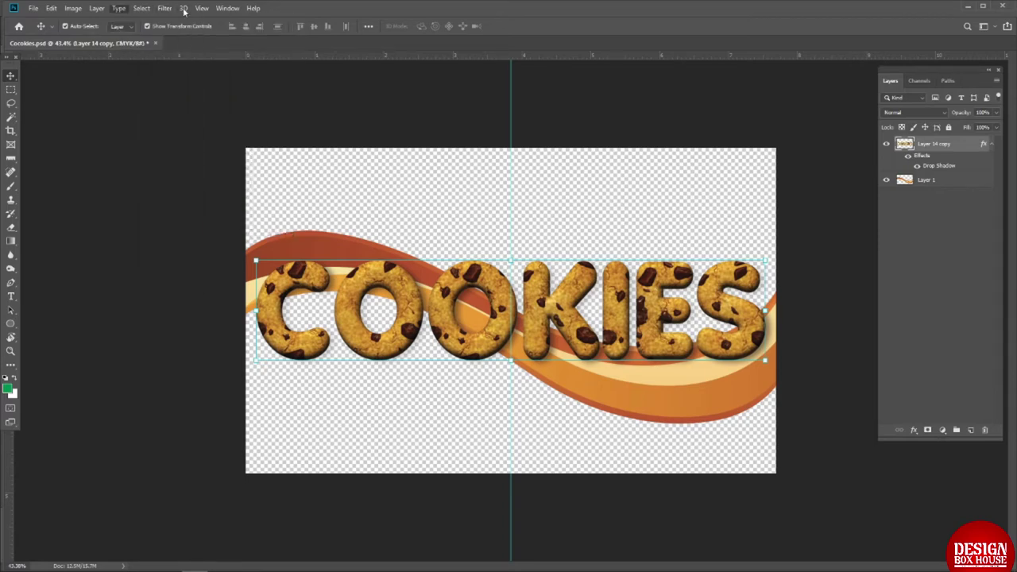
pyautogui.hotkey('ctrl', 't')
pyautogui.click(479, 25)
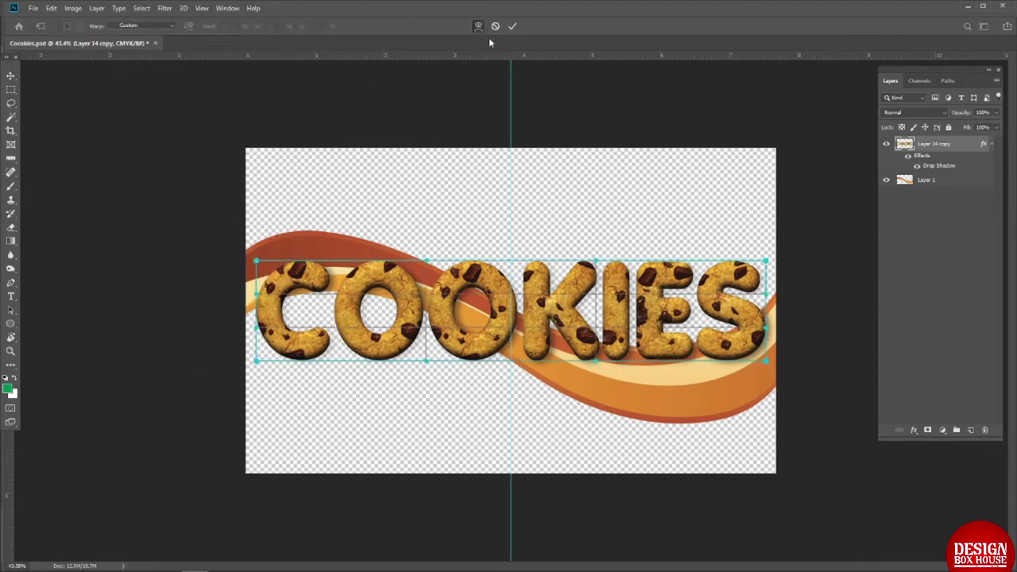
pyautogui.click(479, 27)
pyautogui.click(478, 27)
pyautogui.press('Escape')
pyautogui.click(475, 296)
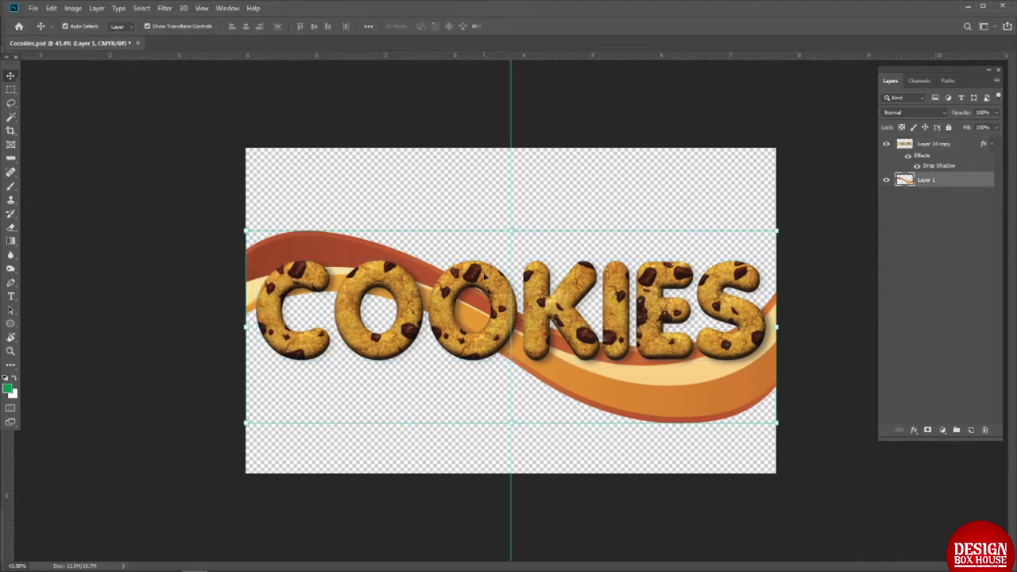
pyautogui.hotkey('ctrl', 't')
pyautogui.press('Escape')
# Try a Flag warp with switched orientation on the COOKIES lettering and cancel it
pyautogui.click(476, 274)
pyautogui.hotkey('ctrl', 't')
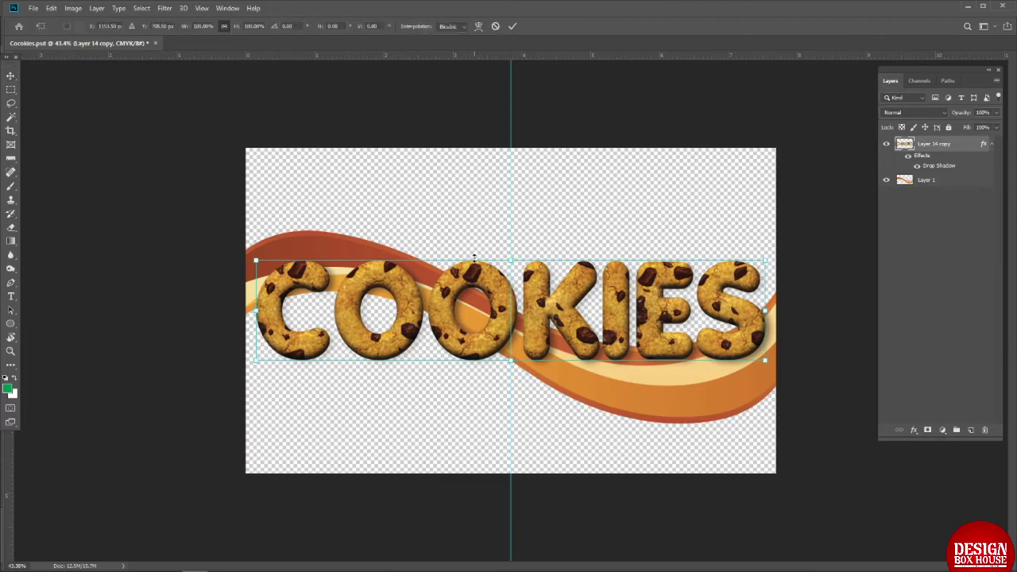
pyautogui.click(479, 26)
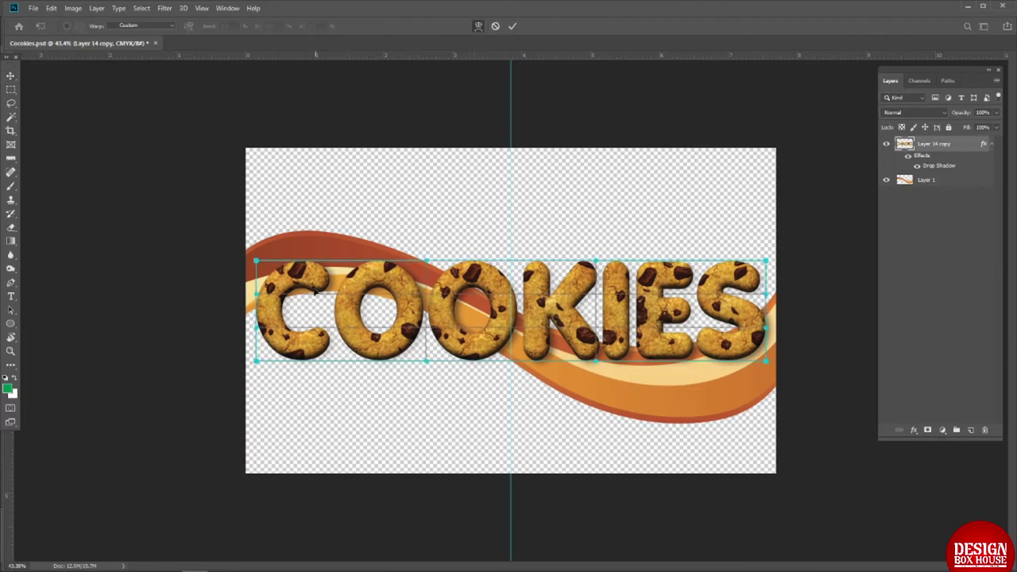
pyautogui.click(139, 26)
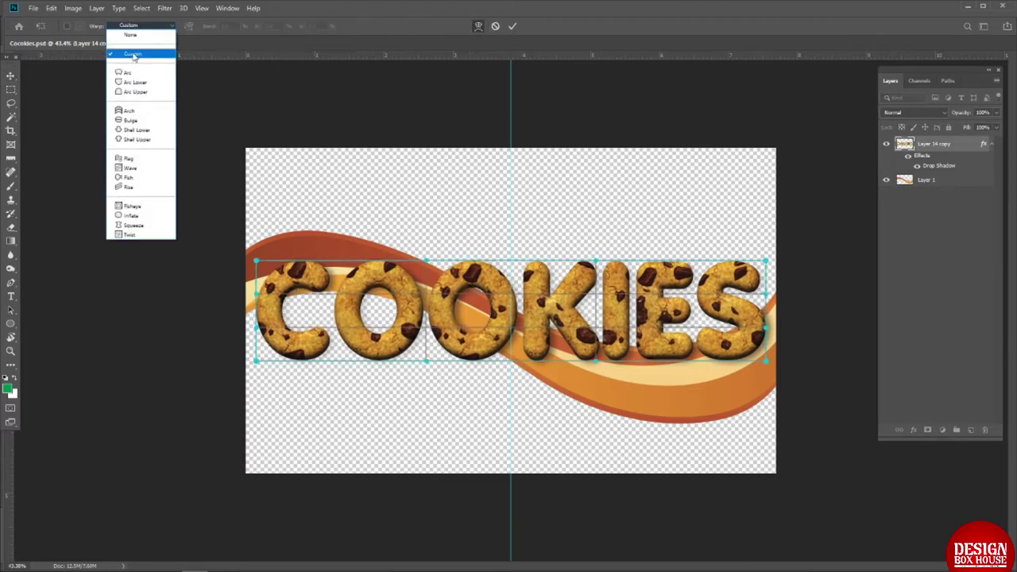
pyautogui.click(133, 53)
pyautogui.click(136, 26)
pyautogui.click(144, 169)
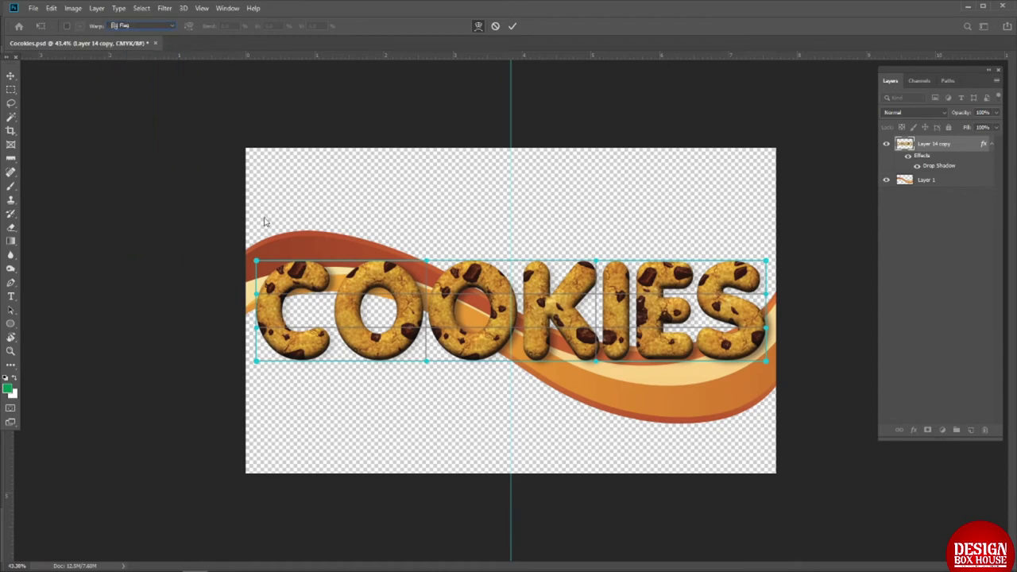
pyautogui.click(190, 26)
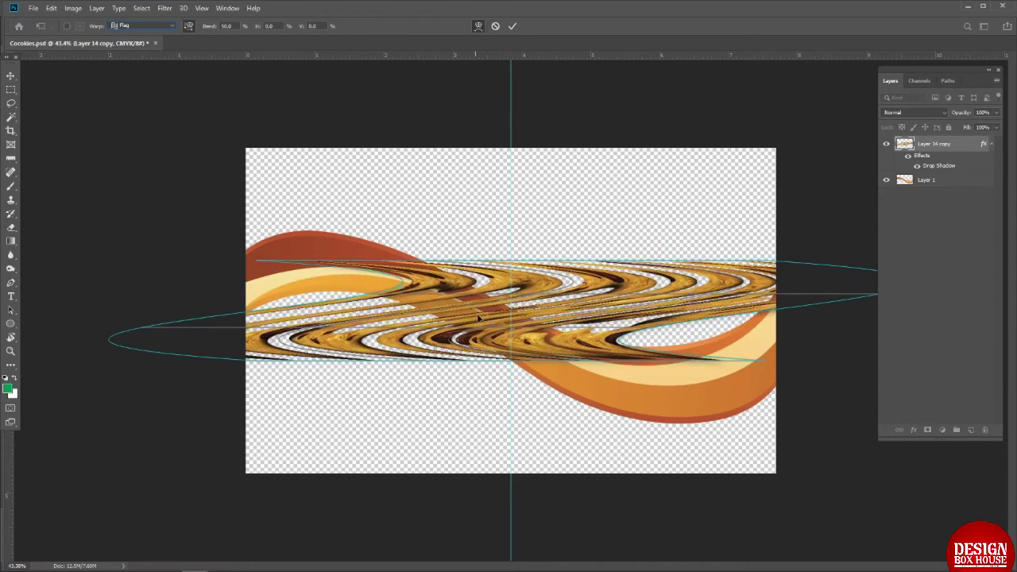
pyautogui.click(495, 26)
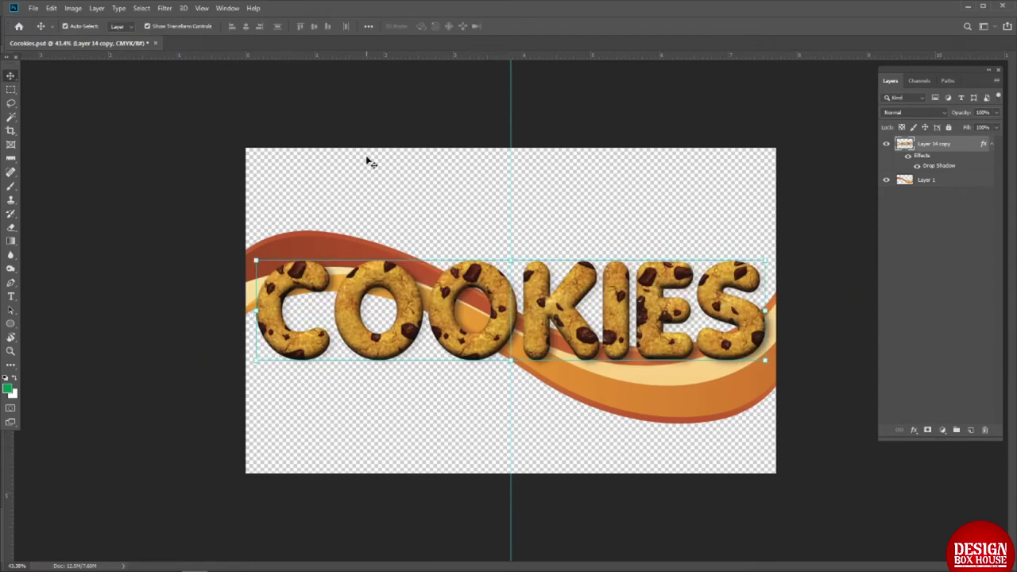
# Start warping the COOKIES lettering, try the Wave style, and change the warp style to Flag
pyautogui.hotkey('ctrl', 't')
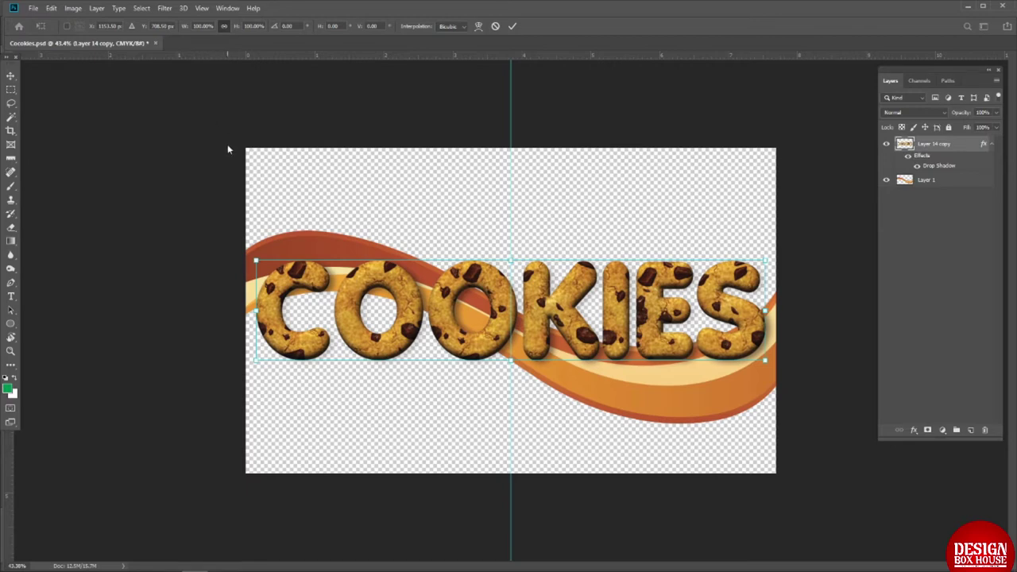
pyautogui.click(479, 27)
pyautogui.click(137, 27)
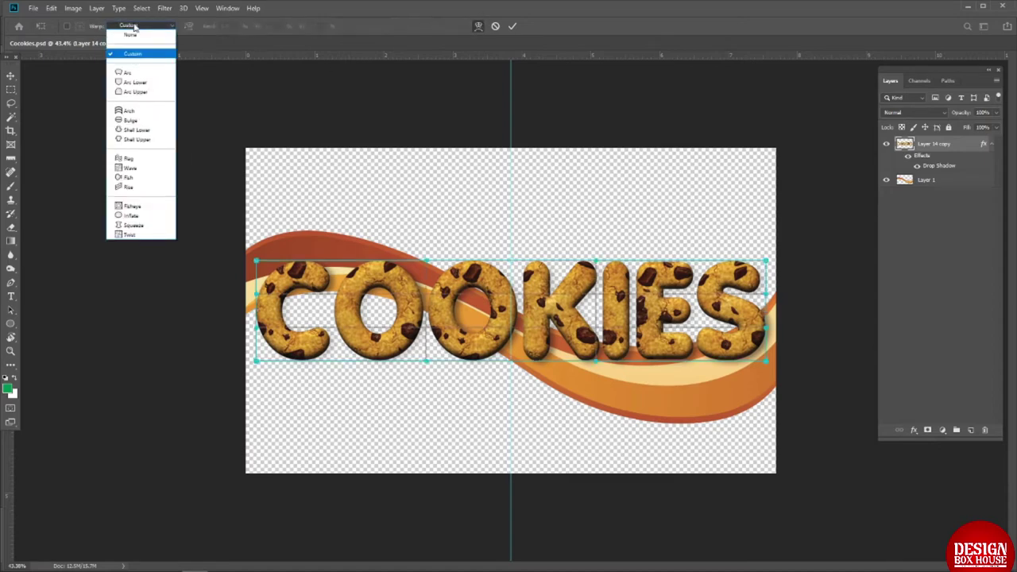
pyautogui.click(136, 36)
pyautogui.click(136, 25)
pyautogui.click(133, 57)
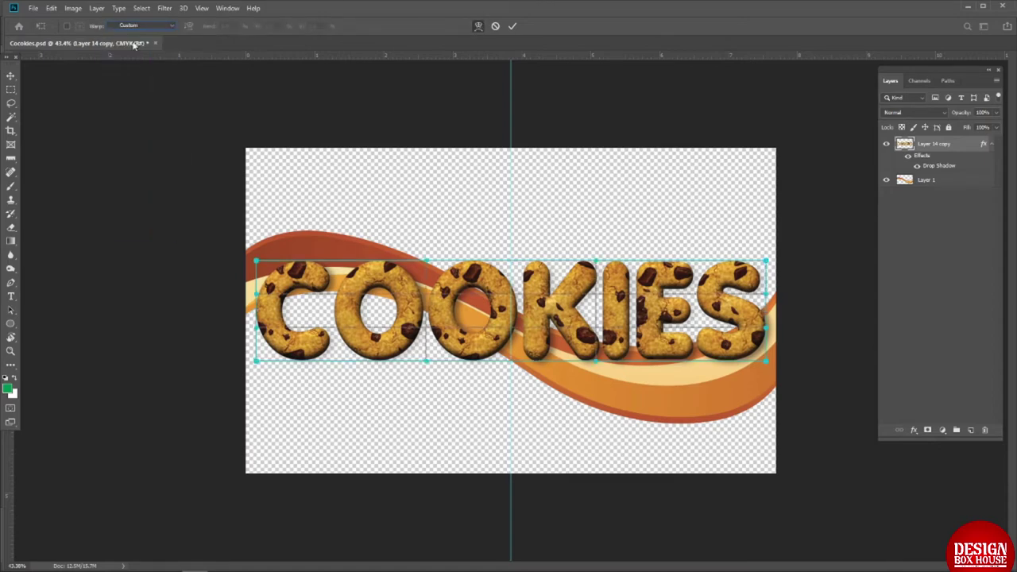
pyautogui.click(162, 27)
pyautogui.click(161, 27)
pyautogui.click(161, 27)
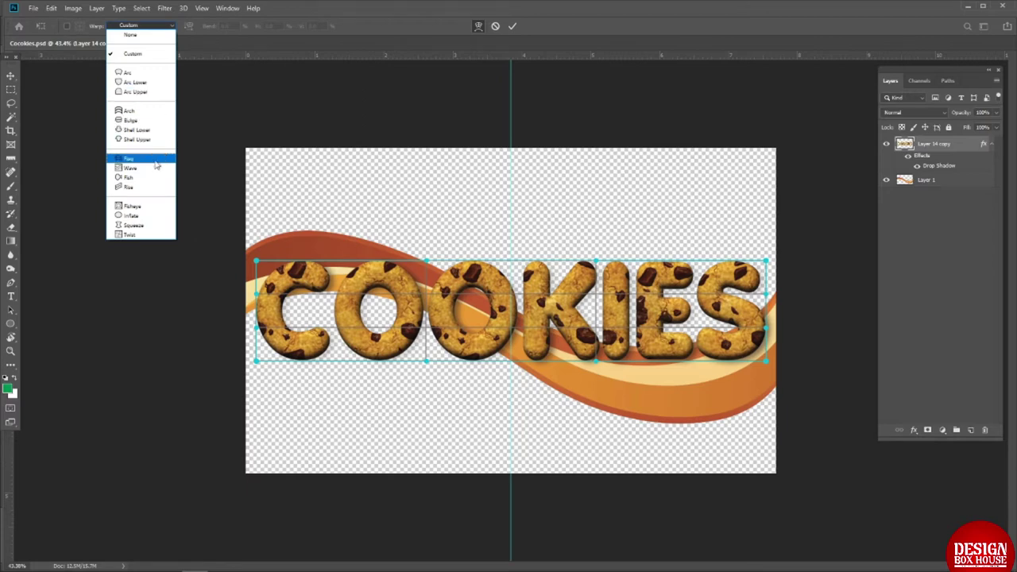
pyautogui.click(157, 166)
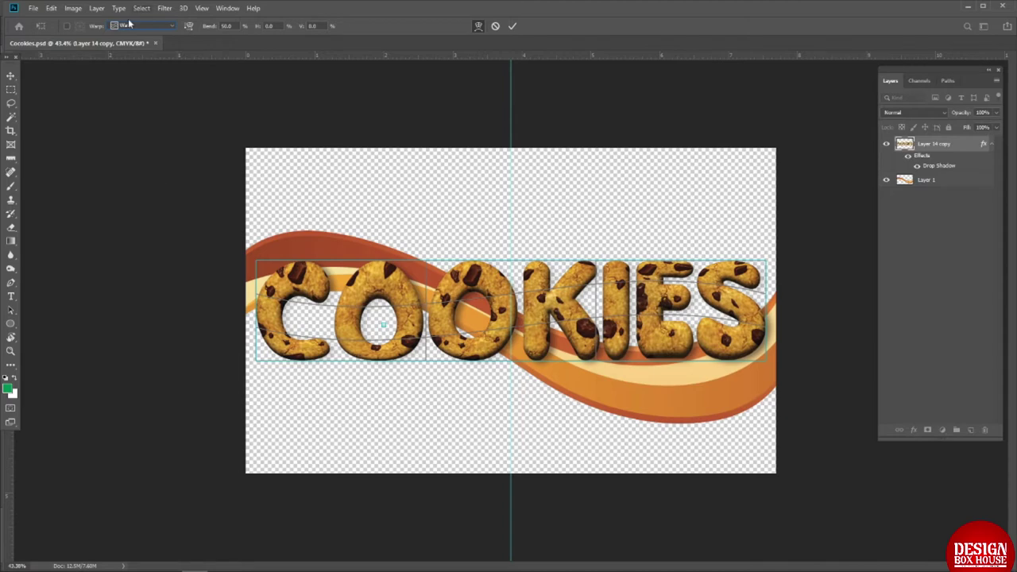
pyautogui.click(139, 26)
pyautogui.click(137, 166)
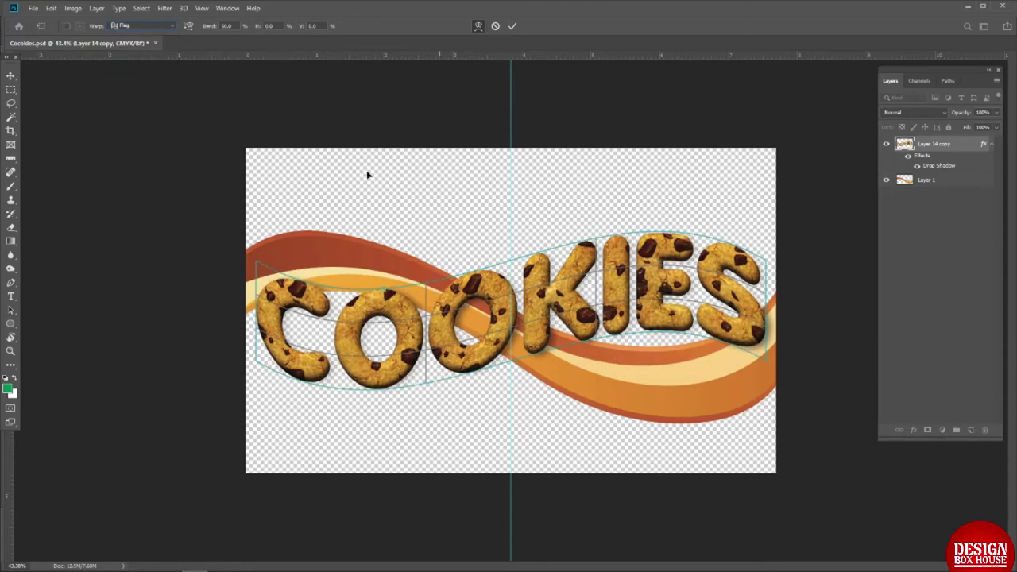
# Set the Flag warp's bend to 0%, test a 50% horizontal distortion, and reset the distortion to 0%
pyautogui.moveTo(239, 28); pyautogui.dragTo(207, 29)
pyautogui.write('0')
pyautogui.press('Tab')
pyautogui.write('50')
pyautogui.press('Tab')
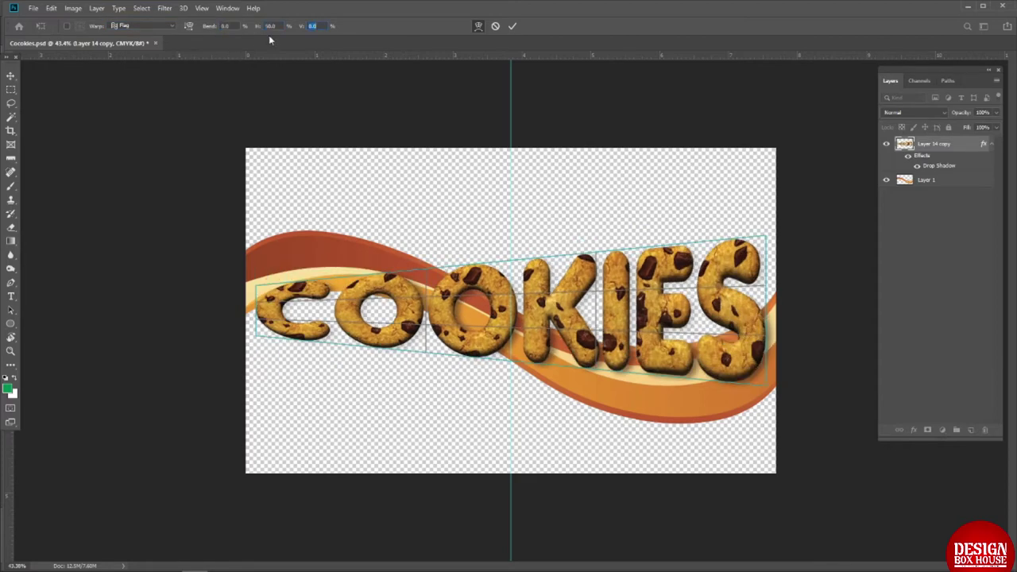
pyautogui.hotkey('shift', 'Tab')
pyautogui.press('Tab')
pyautogui.write('0')
pyautogui.hotkey('shift', 'Tab')
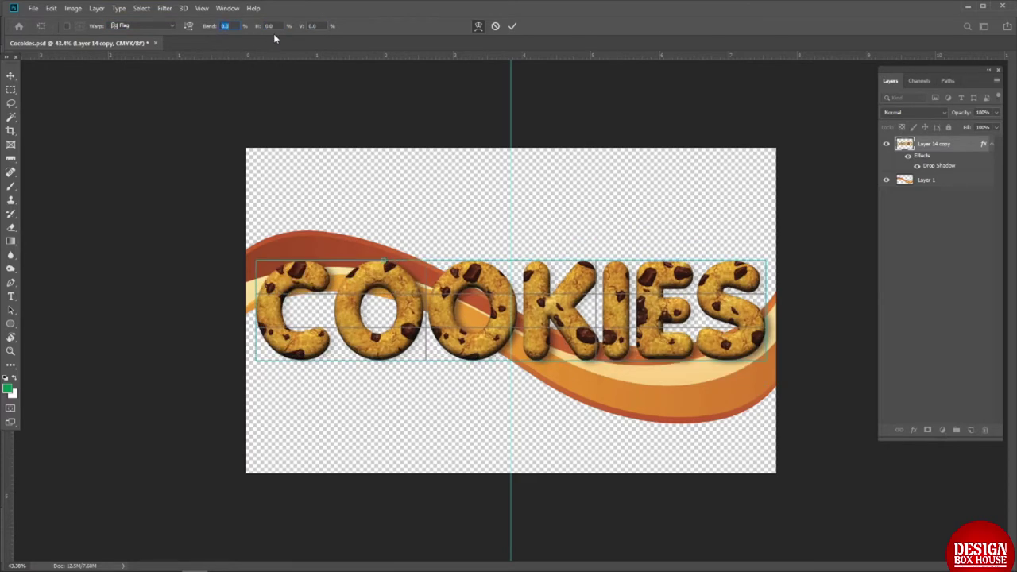
# Set the Flag warp's bend to -50% and apply it to the COOKIES lettering
pyautogui.write('-50')
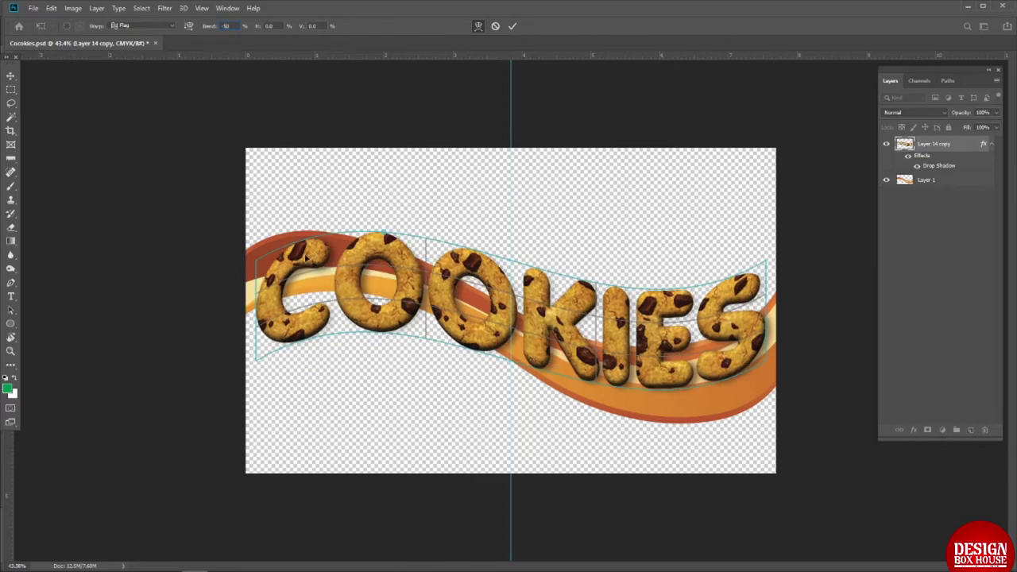
pyautogui.press('Return')
pyautogui.press('Return')
# Try pulling the lettering's upper-left warp corner outward, cancel that transformation, and undo the Flag warp
pyautogui.click(403, 233)
pyautogui.click(478, 27)
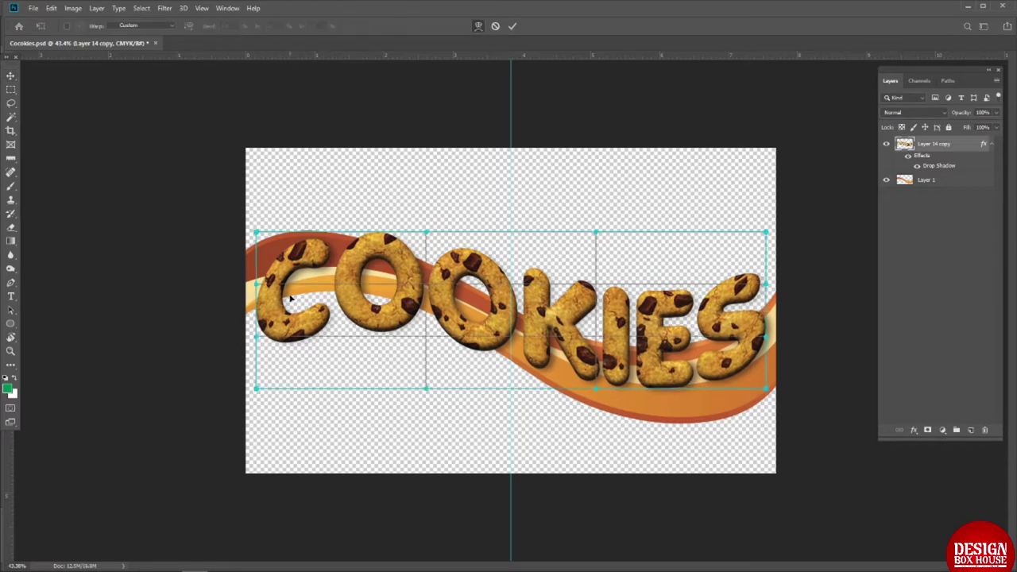
pyautogui.moveTo(257, 234); pyautogui.dragTo(244, 232)
pyautogui.hotkey('ctrl', 'z')
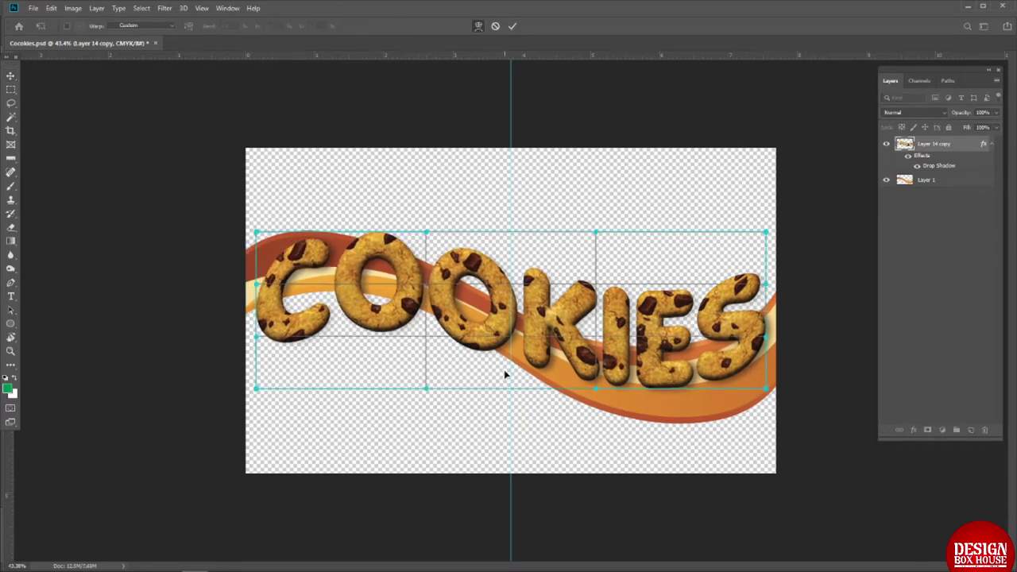
pyautogui.press('Escape')
pyautogui.hotkey('ctrl', 'z')
pyautogui.click(383, 258)
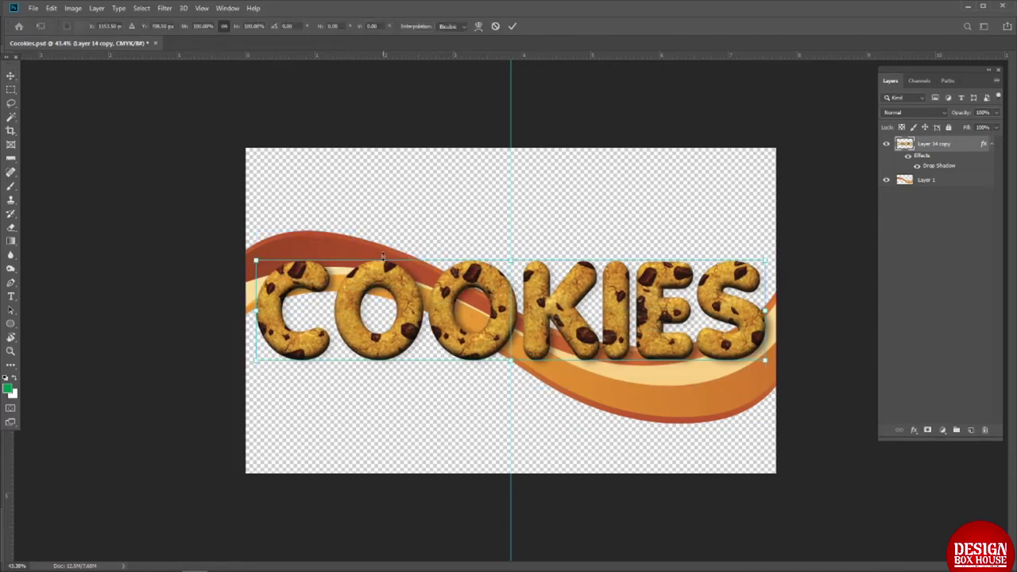
pyautogui.click(478, 25)
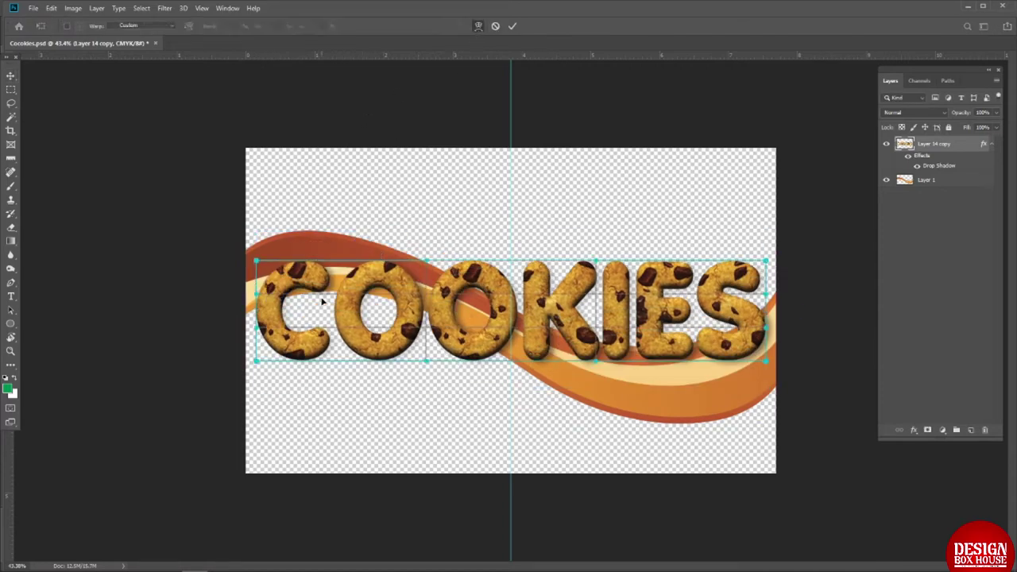
pyautogui.moveTo(257, 262); pyautogui.dragTo(256, 253)
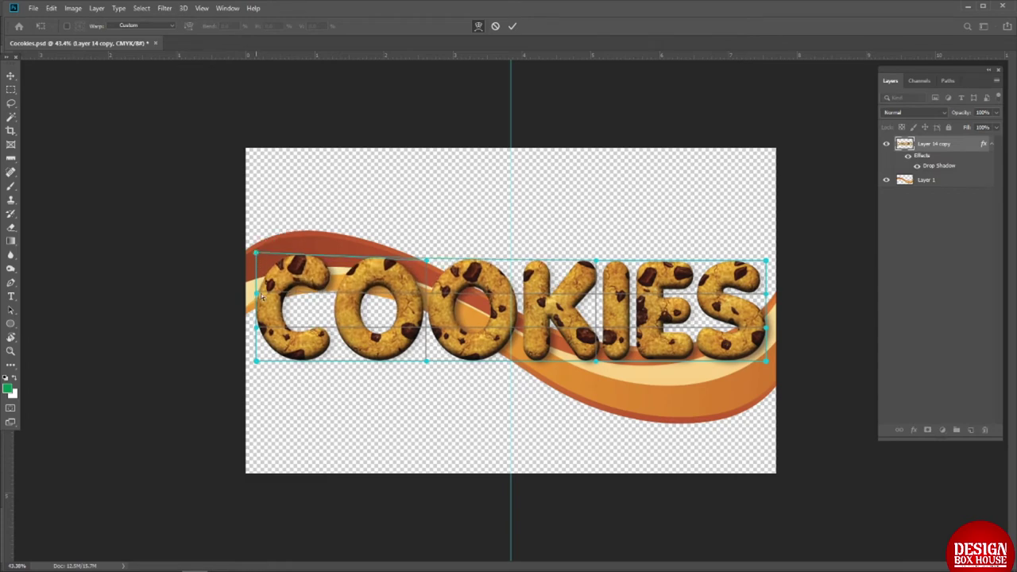
pyautogui.hotkey('ctrl', 'z')
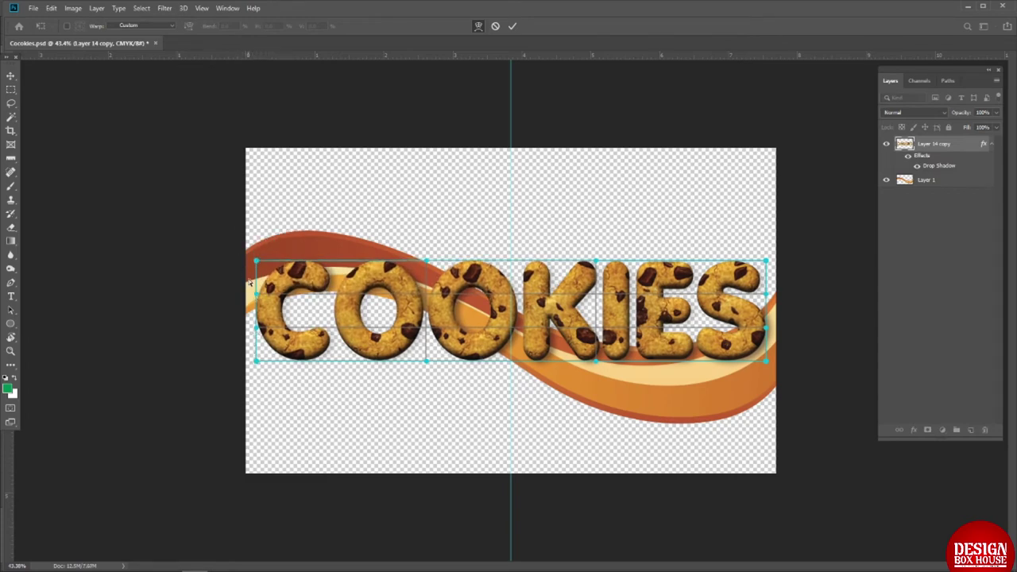
pyautogui.moveTo(257, 262); pyautogui.dragTo(255, 242)
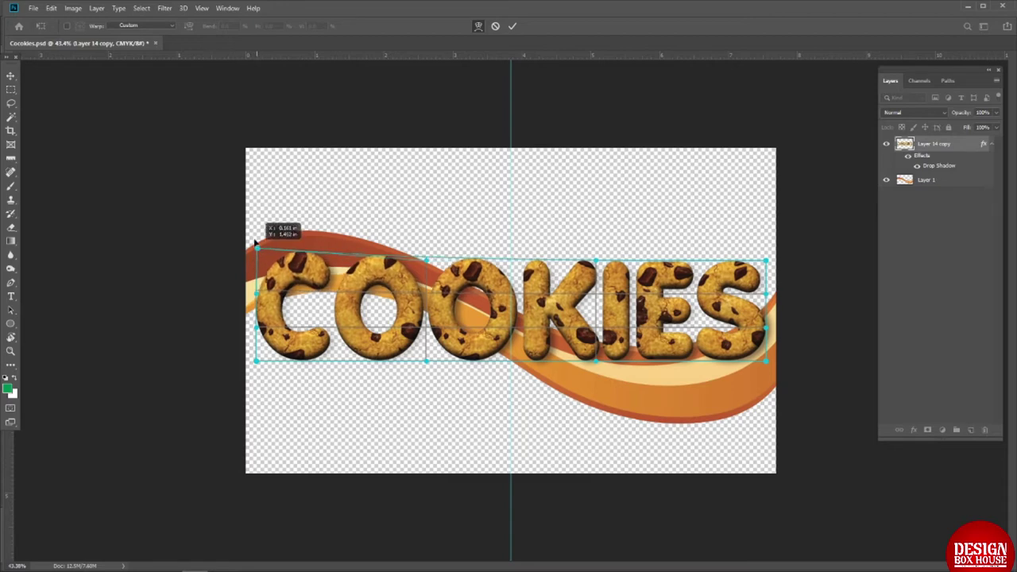
pyautogui.hotkey('ctrl', 'z')
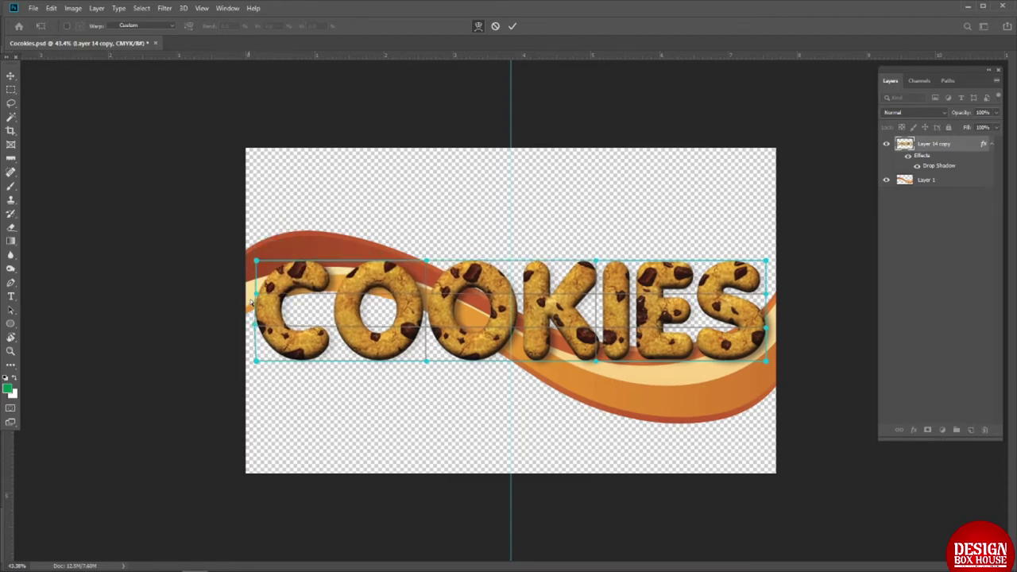
pyautogui.moveTo(256, 261); pyautogui.dragTo(255, 228)
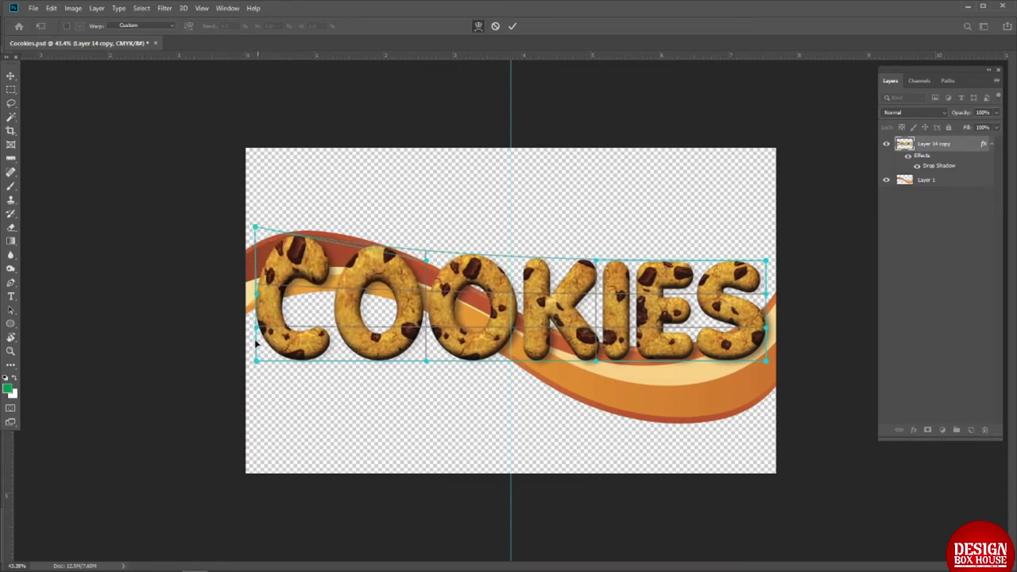
pyautogui.moveTo(255, 342); pyautogui.dragTo(254, 287)
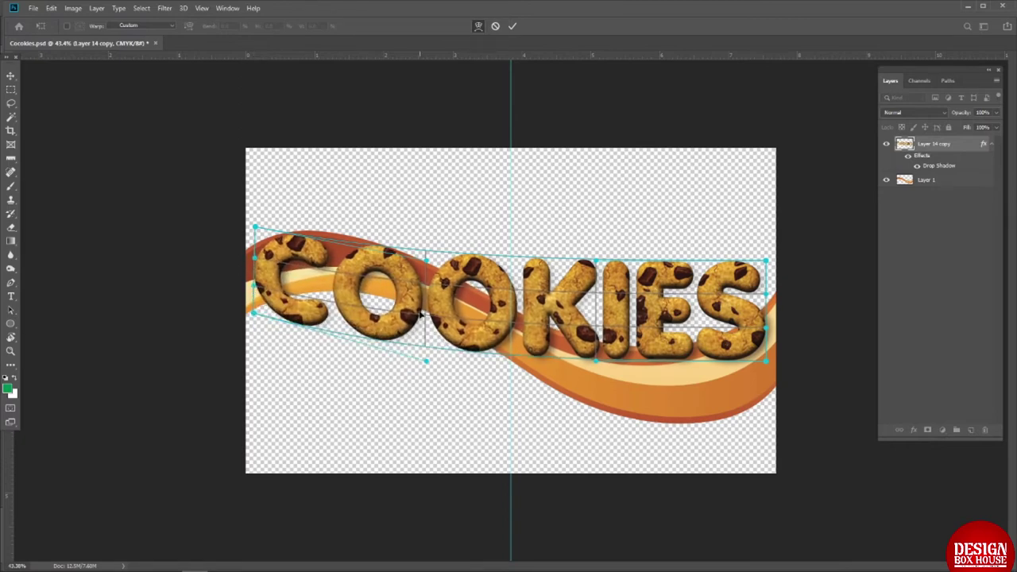
pyautogui.moveTo(421, 314); pyautogui.dragTo(423, 299)
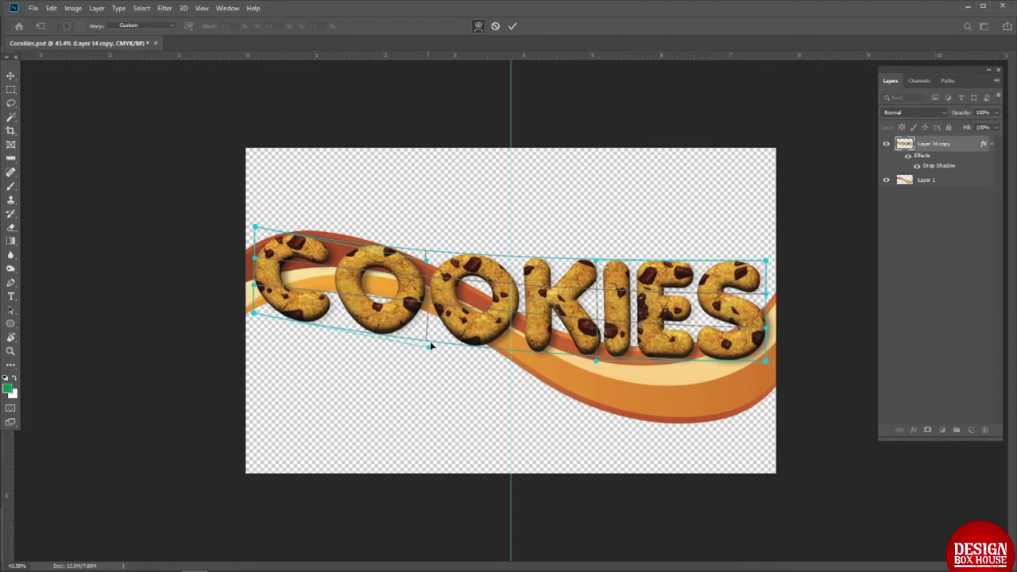
pyautogui.click(494, 26)
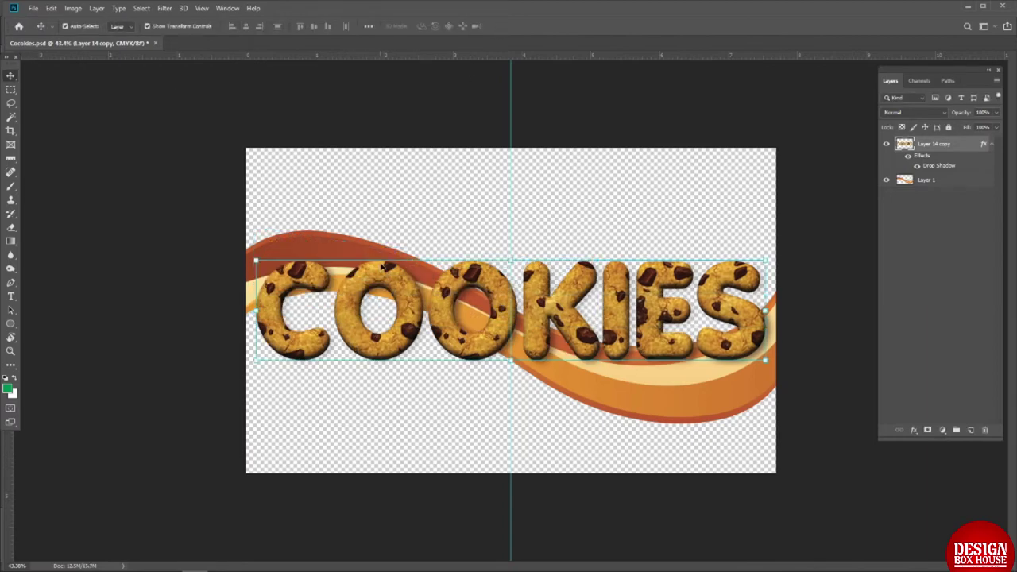
# Warp the COOKIES lettering with the Flag style at -25% bend and apply it
pyautogui.hotkey('ctrl', 't')
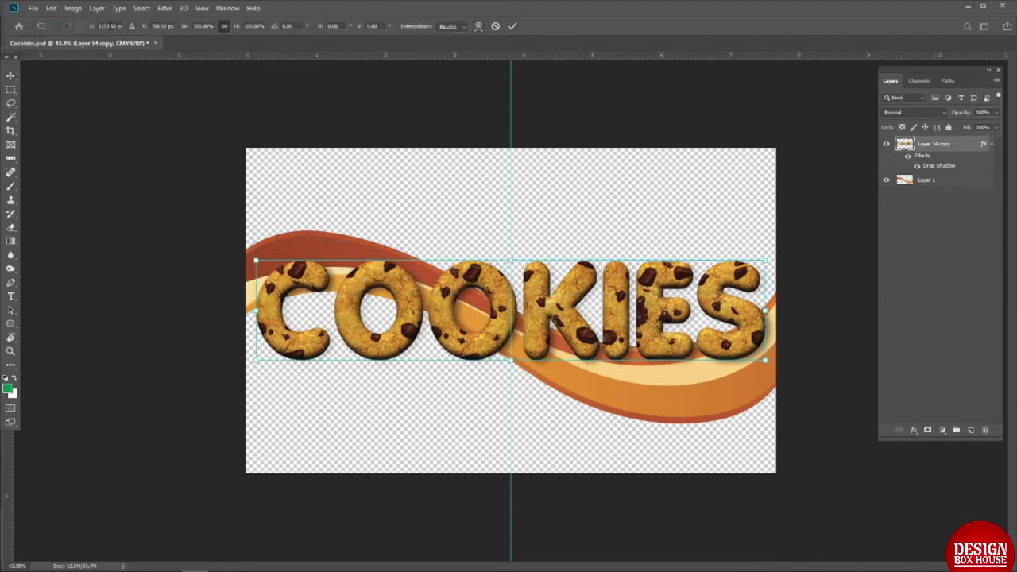
pyautogui.click(479, 27)
pyautogui.click(129, 28)
pyautogui.click(139, 159)
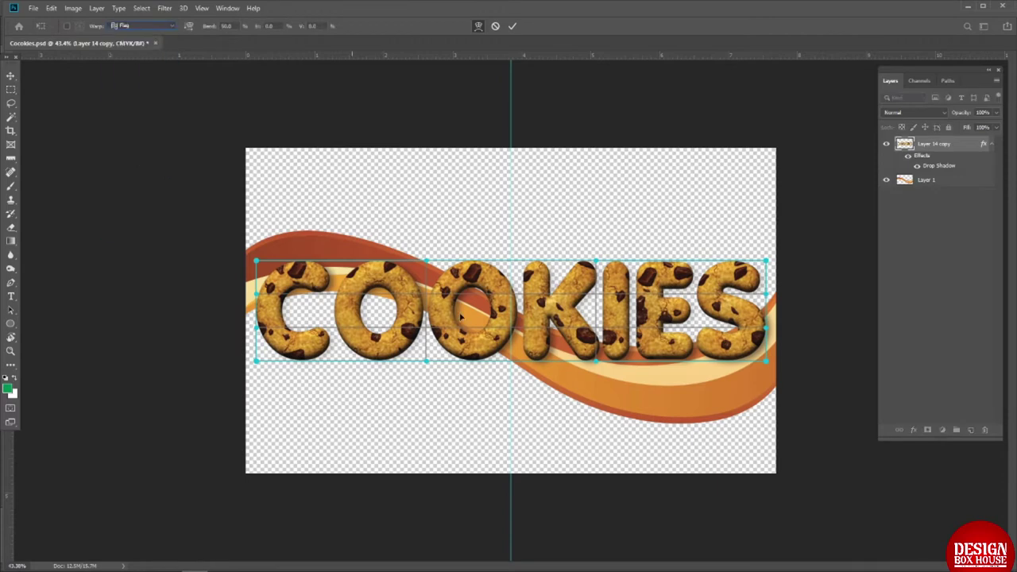
pyautogui.moveTo(235, 28); pyautogui.dragTo(204, 34)
pyautogui.write('-25')
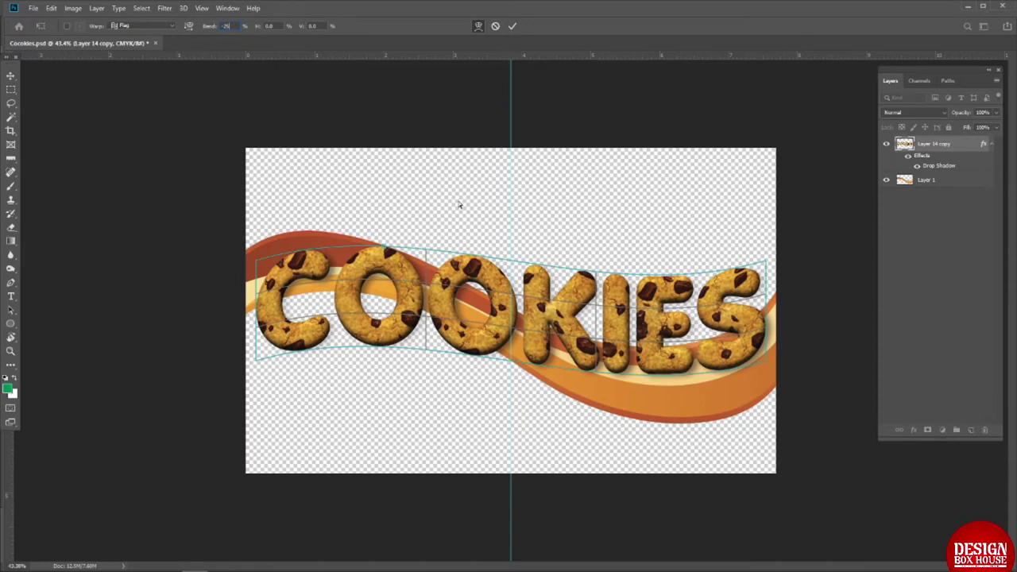
pyautogui.click(514, 26)
# Try rotating the COOKIES lettering clockwise and repositioning it over the orange wave
pyautogui.hotkey('ctrl', 't')
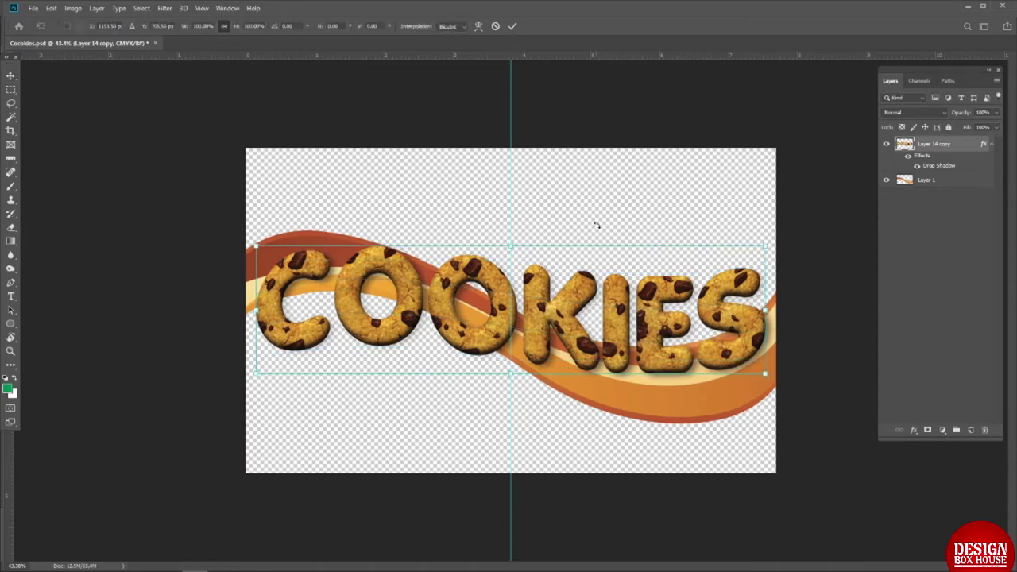
pyautogui.moveTo(595, 221); pyautogui.dragTo(618, 243)
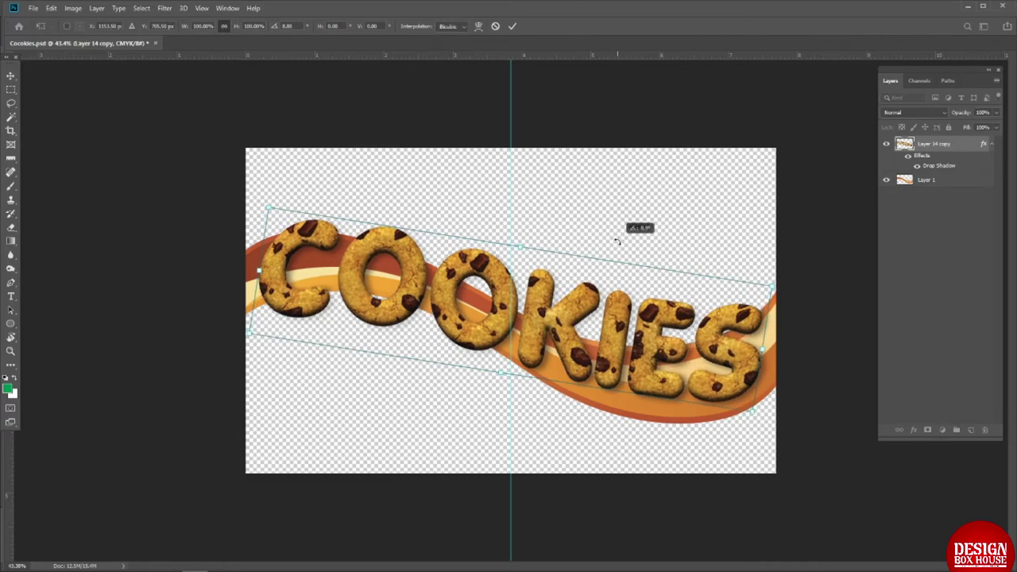
pyautogui.moveTo(598, 343); pyautogui.dragTo(597, 348)
pyautogui.moveTo(610, 252); pyautogui.dragTo(613, 257)
pyautogui.moveTo(601, 341); pyautogui.dragTo(602, 343)
pyautogui.press('Escape')
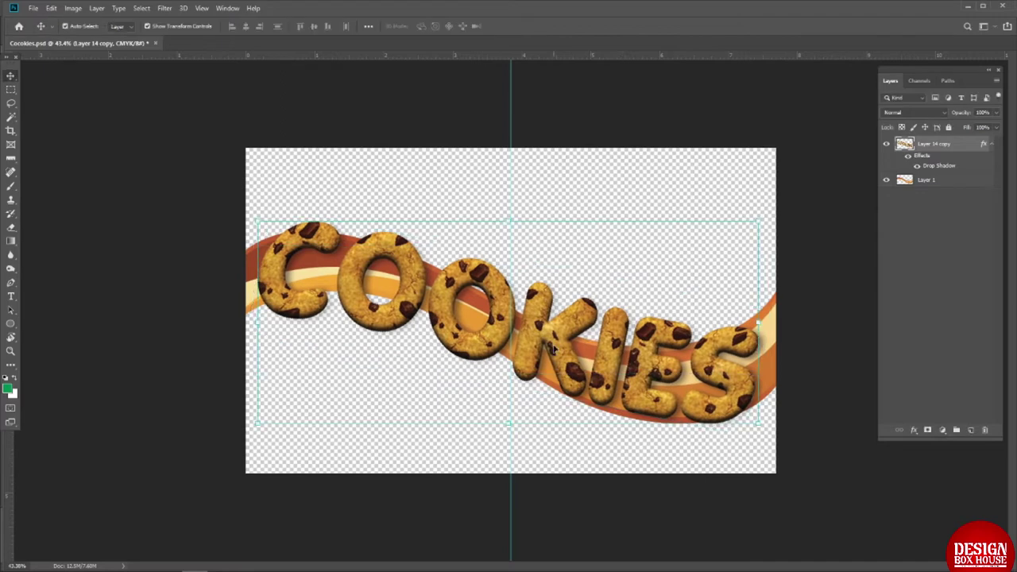
# Rotate the COOKIES lettering clockwise to slope with the orange wave and move it slightly down
pyautogui.hotkey('ctrl', 't')
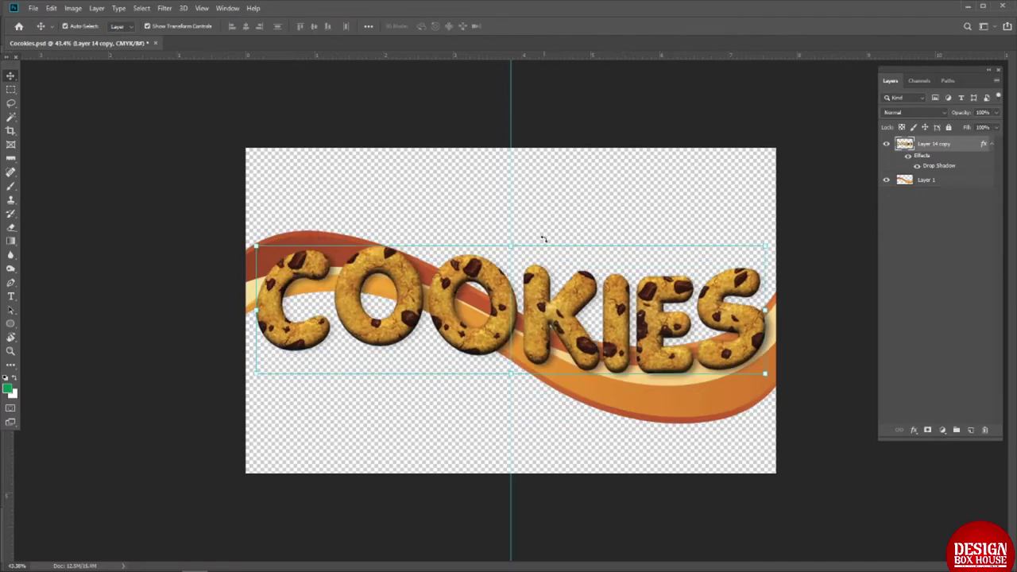
pyautogui.moveTo(540, 238); pyautogui.dragTo(557, 252)
pyautogui.press('Return')
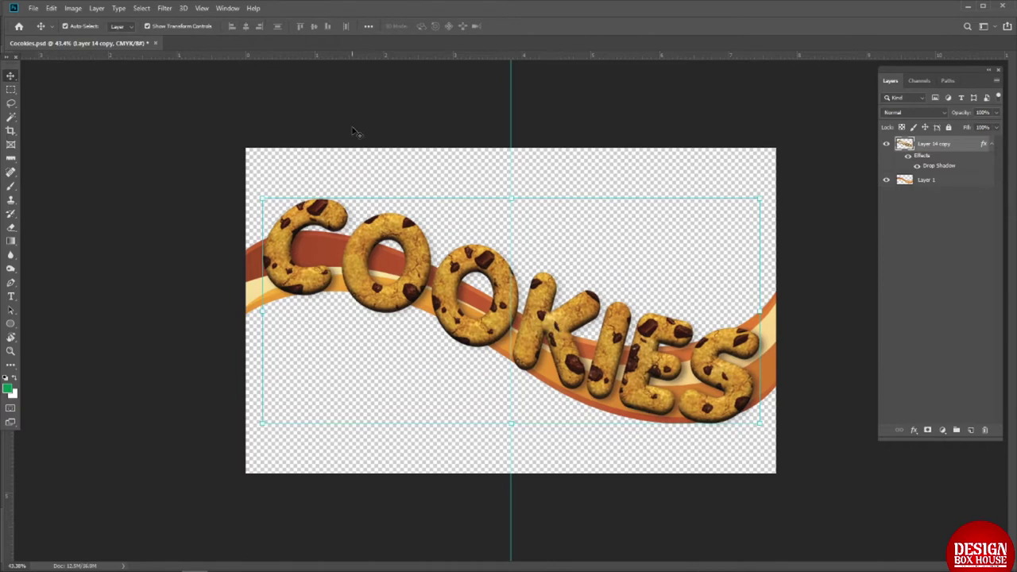
pyautogui.moveTo(492, 320); pyautogui.dragTo(475, 338)
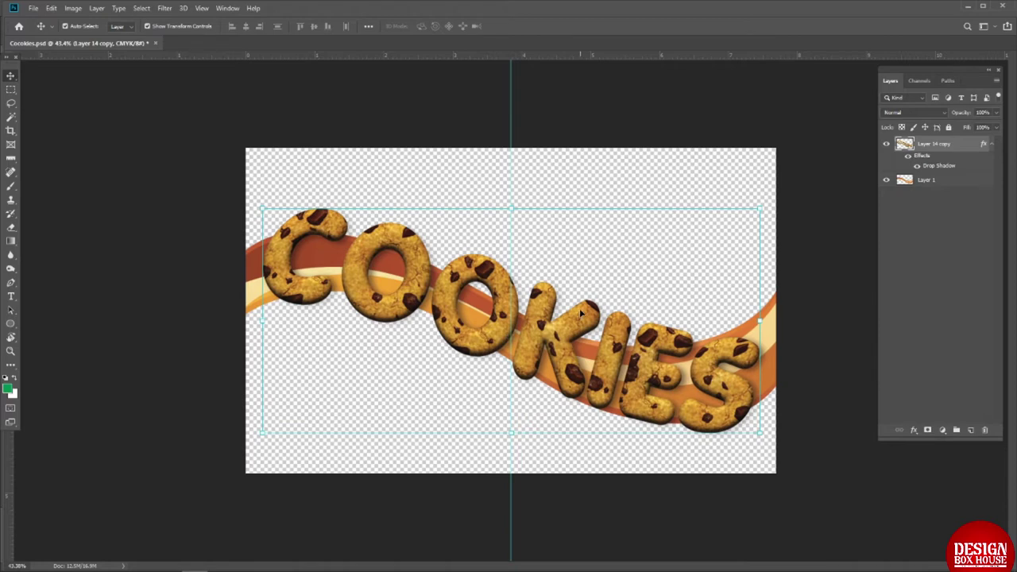
# Select all the letter outlines in Path 1 and warp them with the Flag style at -25% bend
pyautogui.click(948, 80)
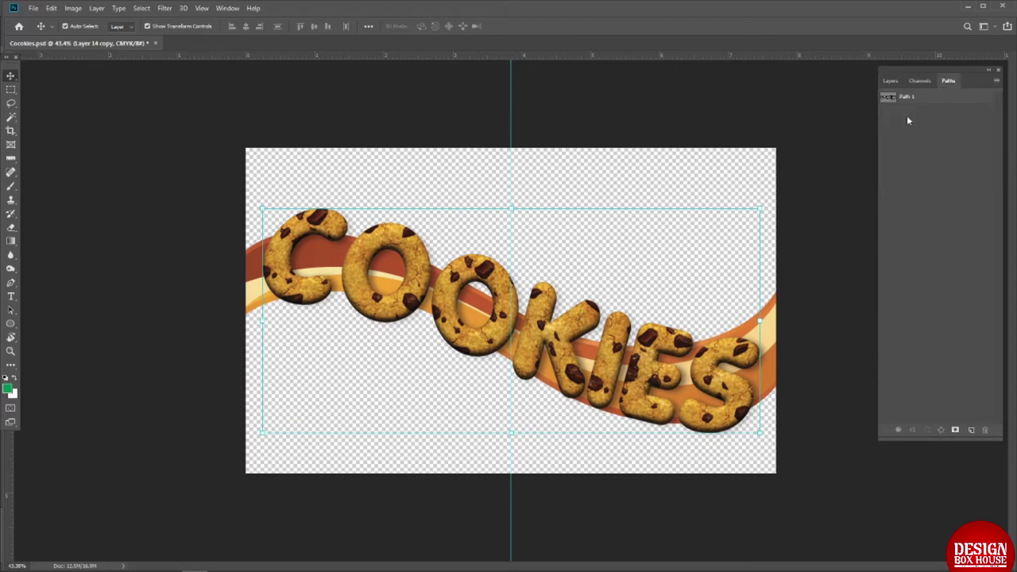
pyautogui.click(907, 97)
pyautogui.scroll(-2, 525, 362)
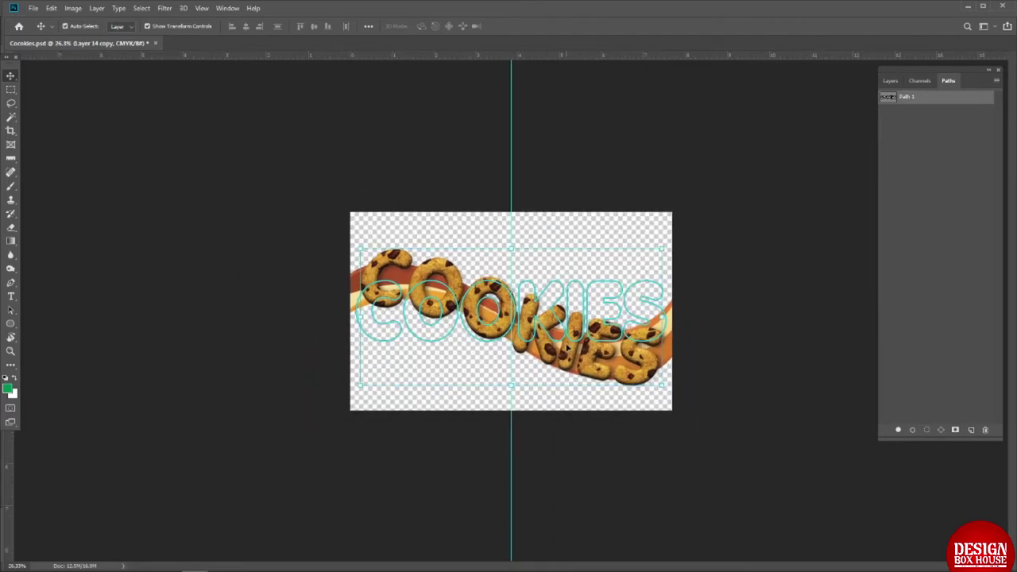
pyautogui.press('a')
pyautogui.moveTo(298, 203); pyautogui.dragTo(832, 469)
pyautogui.hotkey('ctrl', 't')
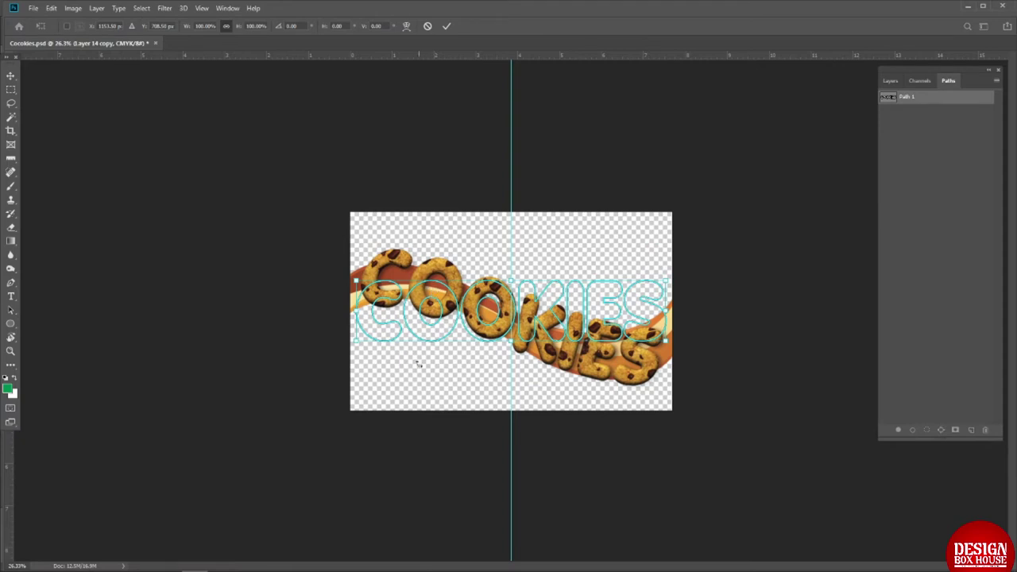
pyautogui.click(406, 26)
pyautogui.click(143, 25)
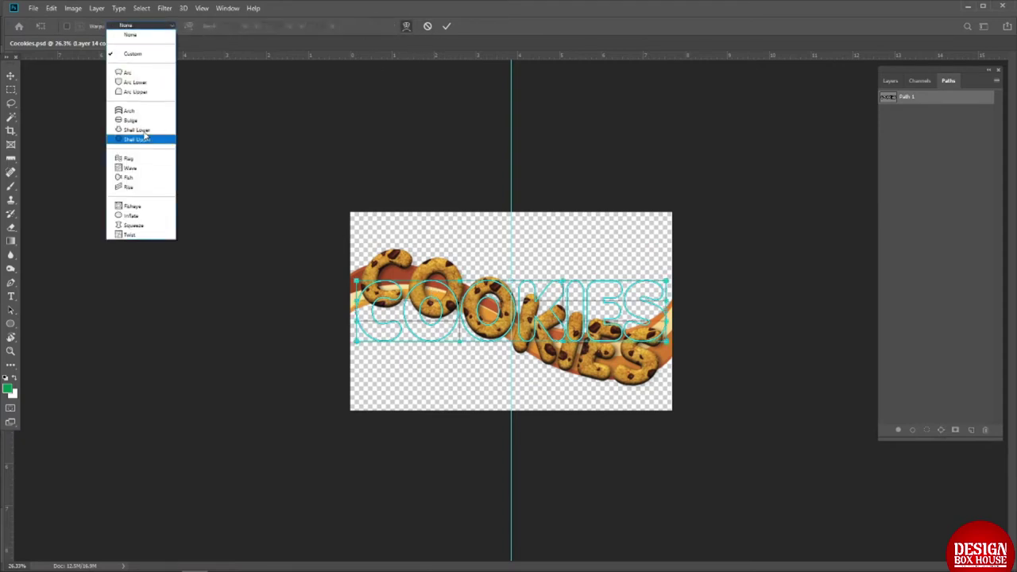
pyautogui.click(131, 166)
pyautogui.write('-25')
pyautogui.press('Return')
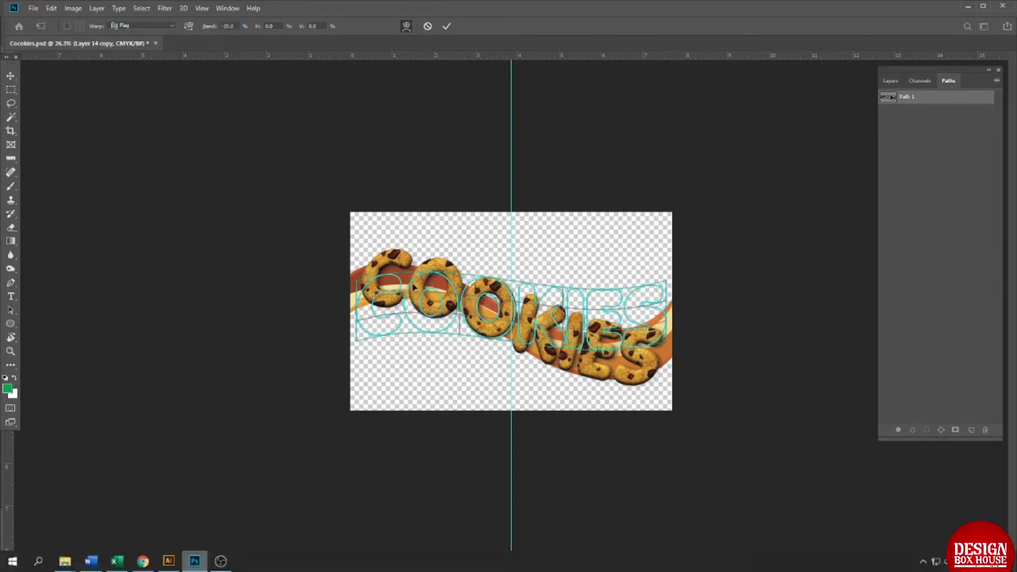
pyautogui.click(447, 27)
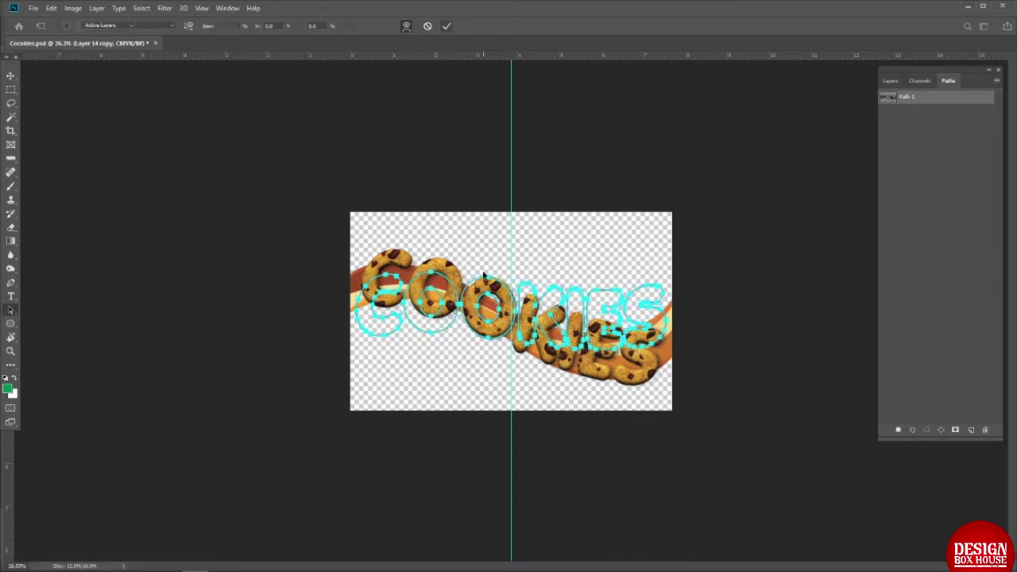
# Rotate and move the warped letter outlines to match the sloped COOKIES lettering
pyautogui.hotkey('ctrl', 't')
pyautogui.moveTo(488, 254); pyautogui.dragTo(478, 321)
pyautogui.hotkey('ctrl', '0')
pyautogui.press('Return')
# Hide the wave on Layer 1 and crop the canvas to the extents of the COOKIES lettering
pyautogui.click(891, 81)
pyautogui.click(888, 179)
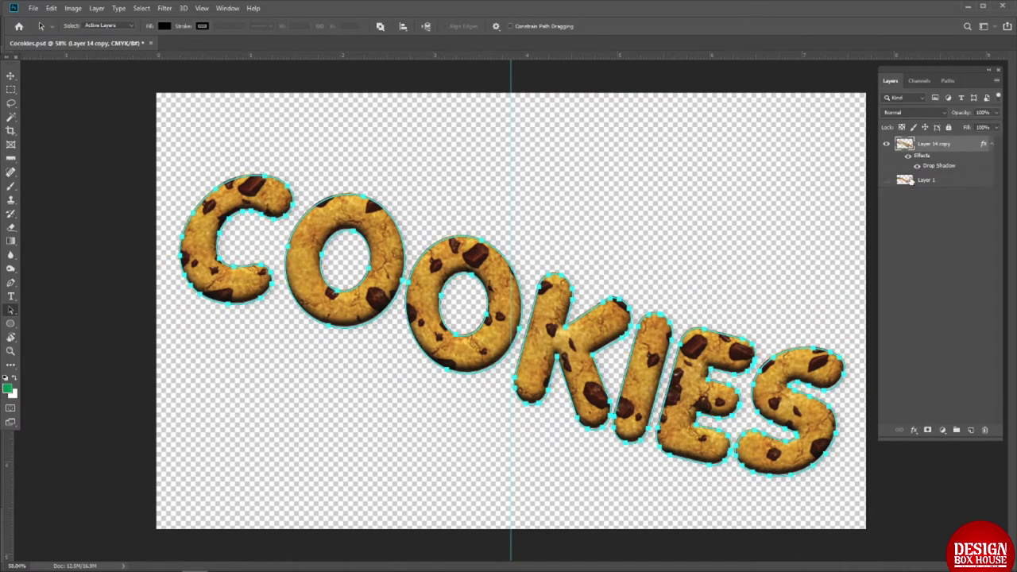
pyautogui.keyDown('ctrl'); pyautogui.click(905, 145); pyautogui.keyUp('ctrl')
pyautogui.click(73, 8)
pyautogui.click(77, 122)
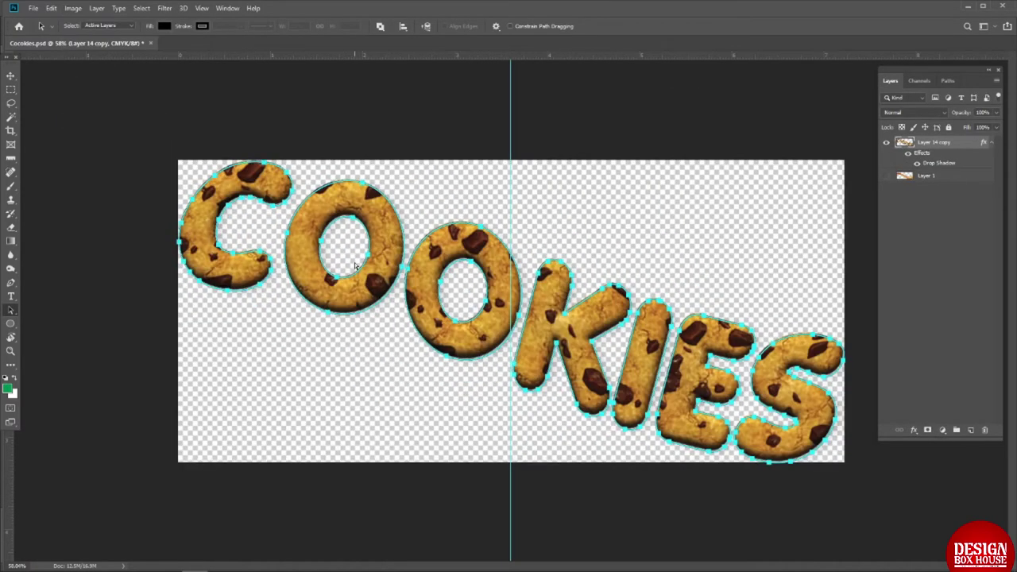
# Switch to Illustrator, update the linked COOKIES image, and select it on the packet design
pyautogui.click(168, 562)
pyautogui.press('Return')
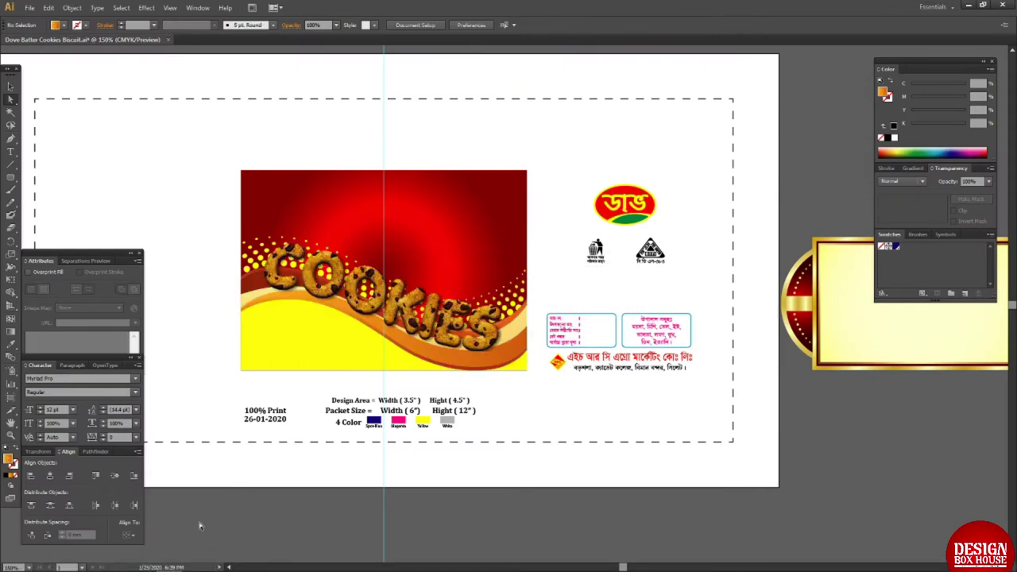
pyautogui.click(335, 351)
pyautogui.click(219, 182)
pyautogui.moveTo(219, 182); pyautogui.dragTo(571, 370)
pyautogui.hotkey('ctrl', '-')
pyautogui.hotkey('ctrl', '-')
pyautogui.moveTo(420, 361); pyautogui.dragTo(344, 332)
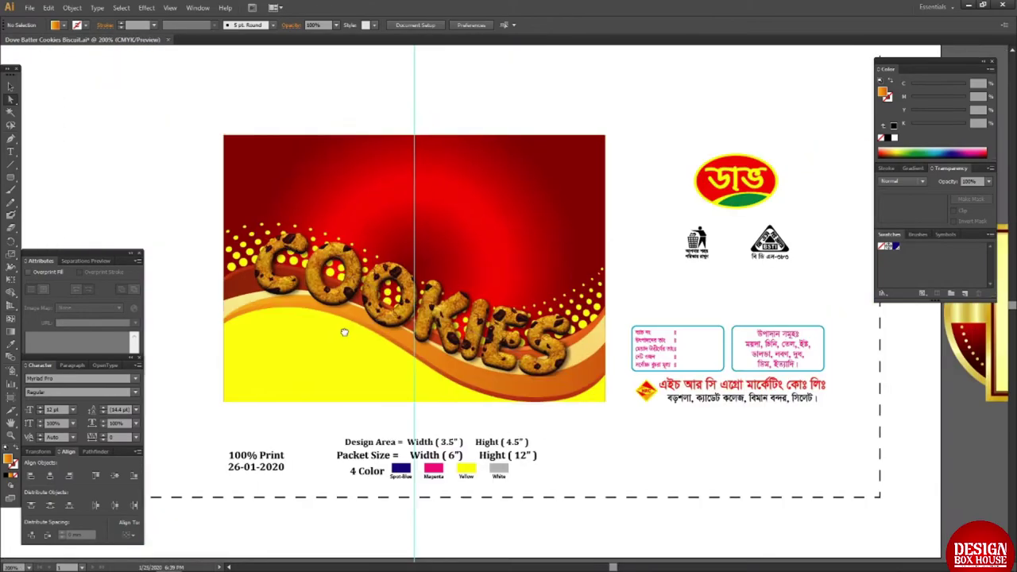
pyautogui.press('v')
pyautogui.click(325, 336)
# Copy the COOKIES outlines from Photoshop and paste them into the Illustrator packet design as a compound path
pyautogui.hotkey('alt', 'Tab')
pyautogui.hotkey('ctrl', 'c')
pyautogui.hotkey('alt', 'Tab')
pyautogui.hotkey('ctrl', 'v')
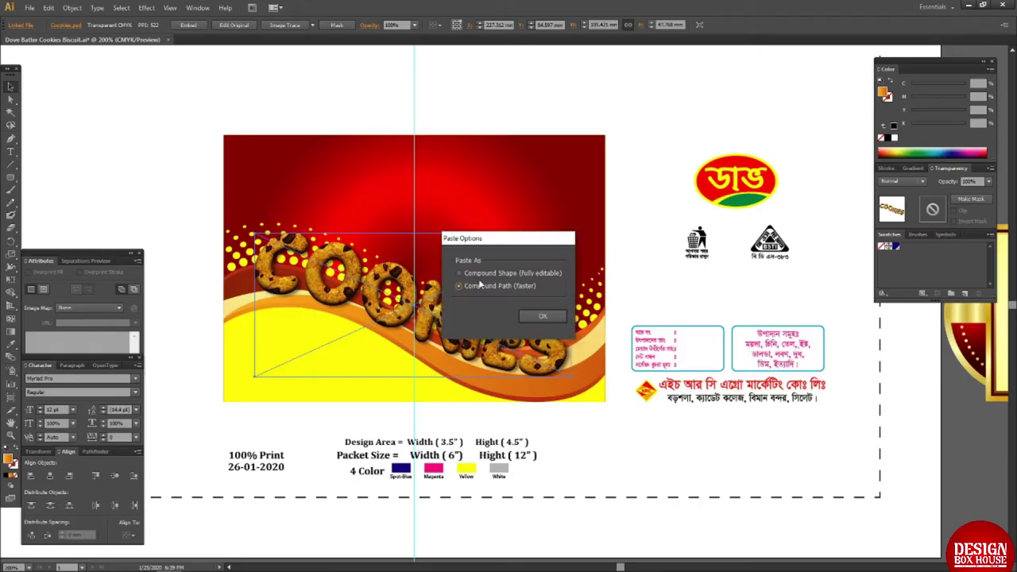
pyautogui.press('Return')
# Try combining the pasted black COOKIES outlines into one compound path, and undo back to before the paste
pyautogui.click(894, 135)
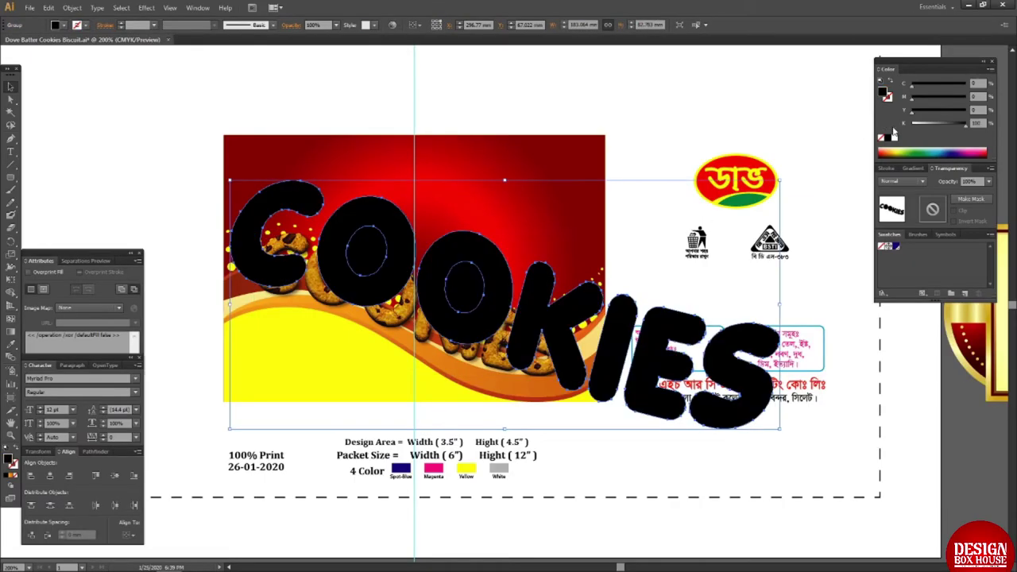
pyautogui.hotkey('ctrl', '8')
pyautogui.hotkey('ctrl', 'z')
pyautogui.hotkey('ctrl', 'z')
pyautogui.hotkey('ctrl', 'z')
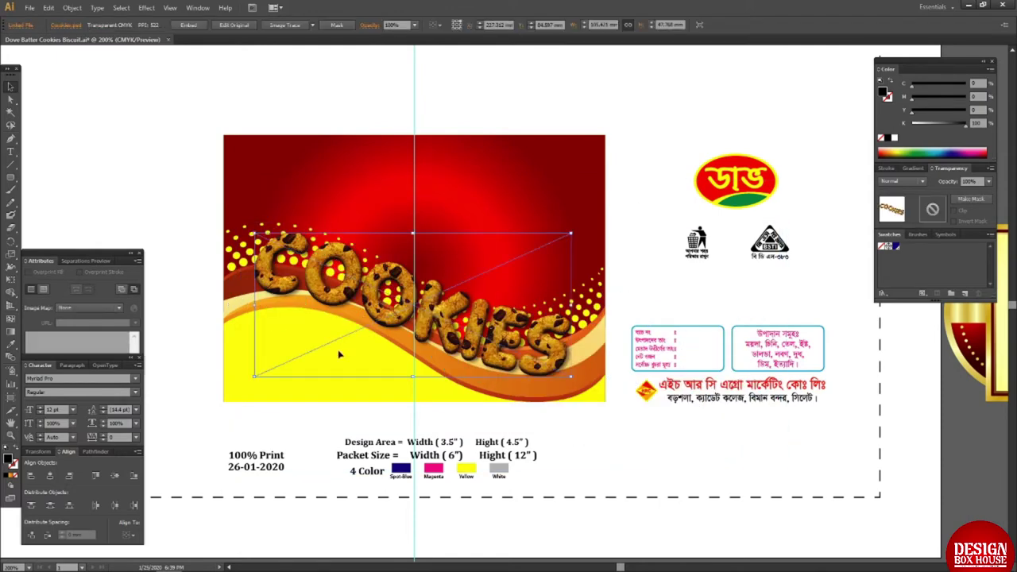
# Delete the old COOKIES image from the packet design and place the Cocokies file as a linked image
pyautogui.press('Delete')
pyautogui.hotkey('ctrl', 'shift', 'p')
pyautogui.click(90, 102)
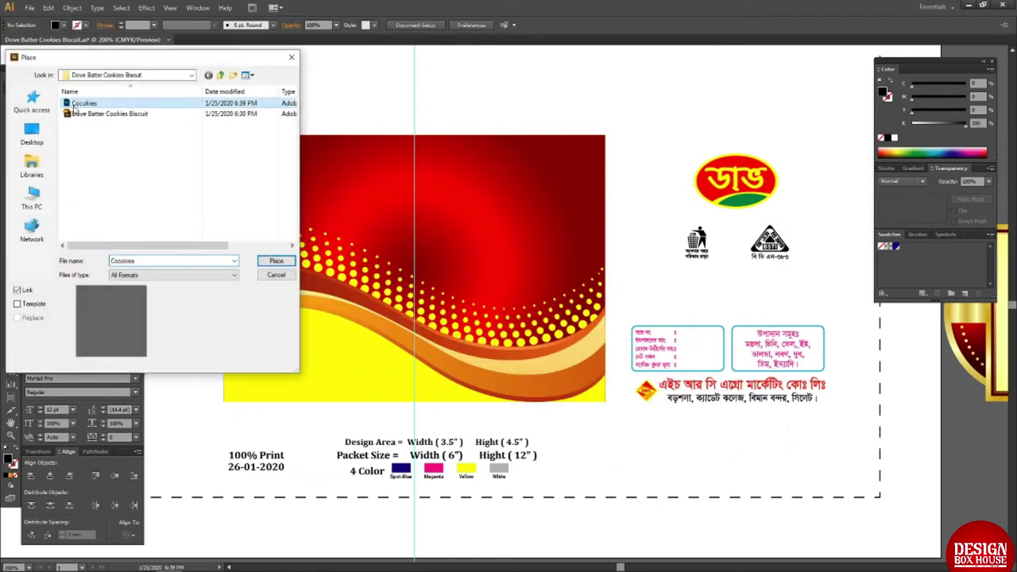
pyautogui.click(273, 261)
# Paste the COOKIES outlines and align them with the placed image by horizontal centres and top edges
pyautogui.hotkey('ctrl', '-')
pyautogui.hotkey('ctrl', 'v')
pyautogui.click(425, 295)
pyautogui.hotkey('ctrl', '3')
pyautogui.click(424, 295)
pyautogui.hotkey('ctrl', '3')
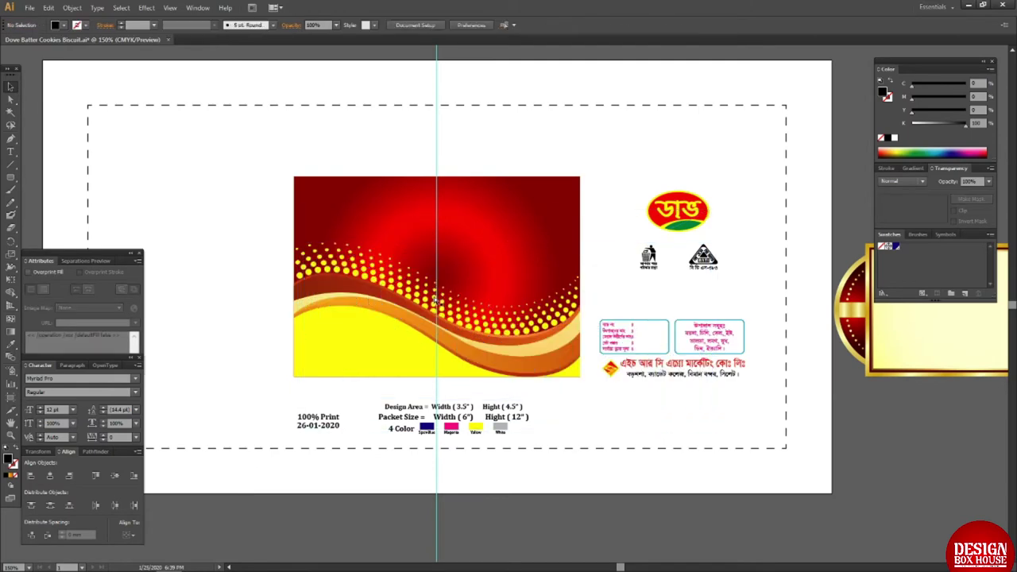
pyautogui.hotkey('ctrl', 'alt', '3')
pyautogui.click(50, 476)
pyautogui.click(96, 476)
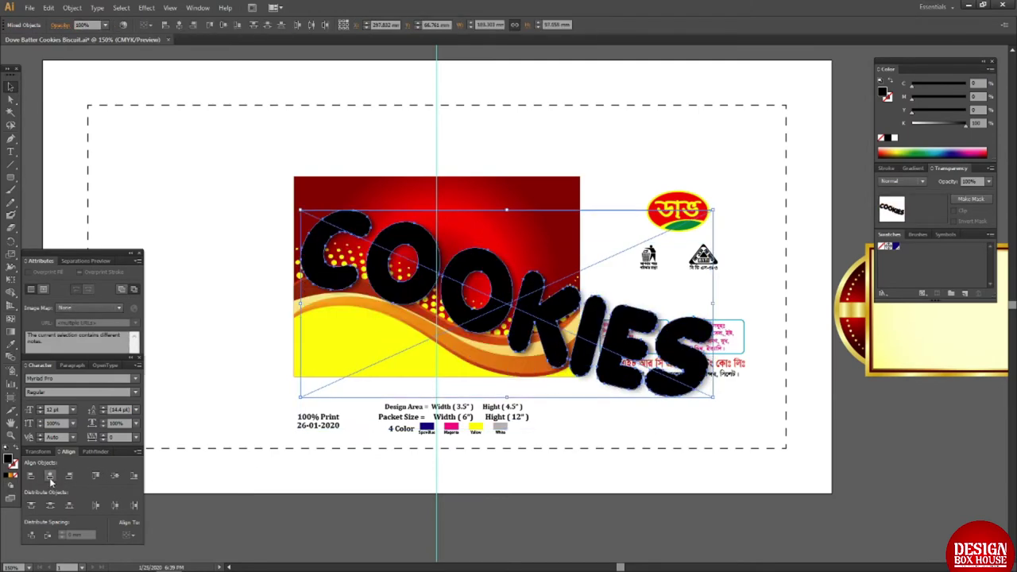
# Clip the linked cookie image with the COOKIES outlines and scale the clip group to fit inside the red background
pyautogui.hotkey('ctrl', '7')
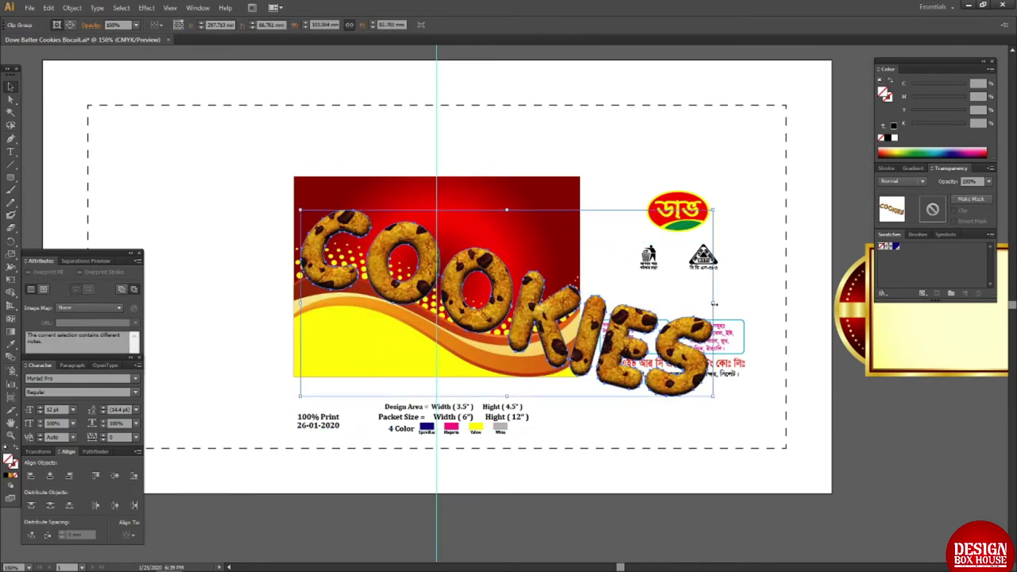
pyautogui.moveTo(714, 303); pyautogui.dragTo(538, 316)
pyautogui.click(420, 333)
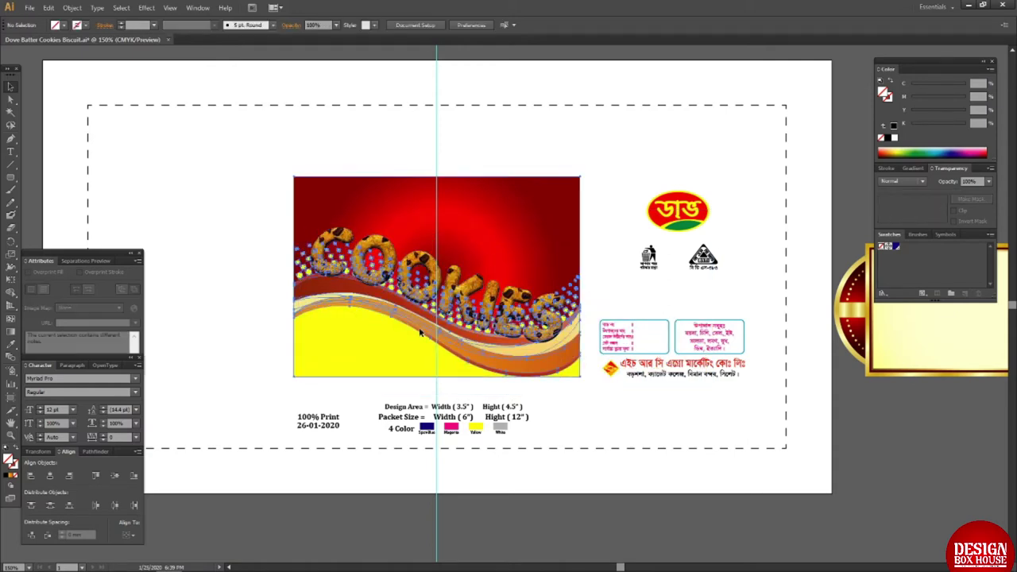
# Delete the yellow area below the orange wave
pyautogui.press('a')
pyautogui.click(363, 319)
pyautogui.press('Delete')
# Ungroup the background artwork, shift the wave up behind the lettering, and copy the yellow dot pattern below it
pyautogui.press('v')
pyautogui.click(316, 278)
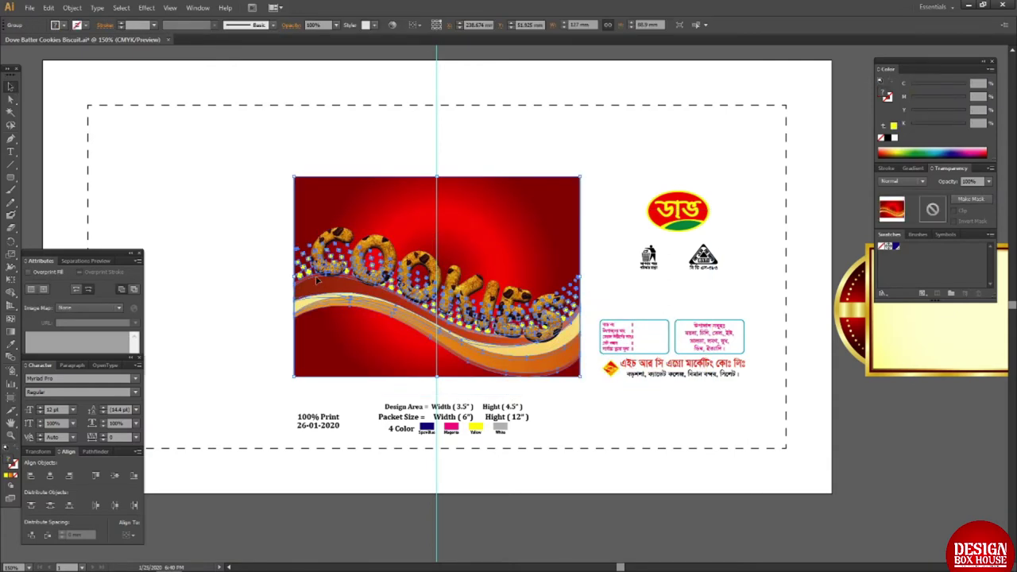
pyautogui.rightClick(316, 277)
pyautogui.click(346, 338)
pyautogui.click(263, 323)
pyautogui.moveTo(315, 298); pyautogui.dragTo(314, 261)
pyautogui.click(278, 267)
pyautogui.click(321, 221)
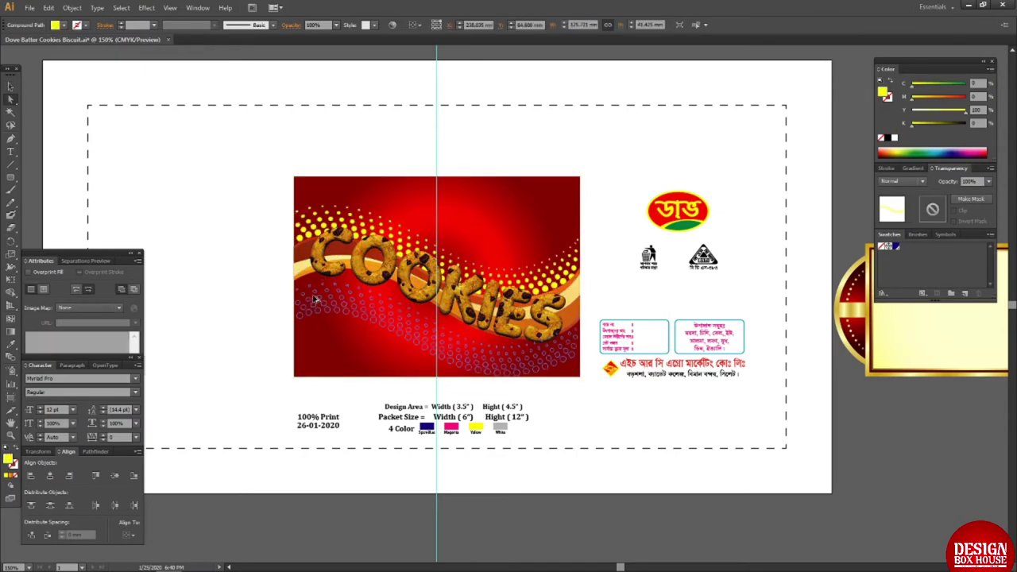
# Try rotating the copied dot pattern below the wave, and undo the rotation
pyautogui.press('r')
pyautogui.moveTo(326, 306); pyautogui.dragTo(513, 394)
pyautogui.hotkey('ctrl', 'z')
pyautogui.press('Return')
pyautogui.click(560, 239)
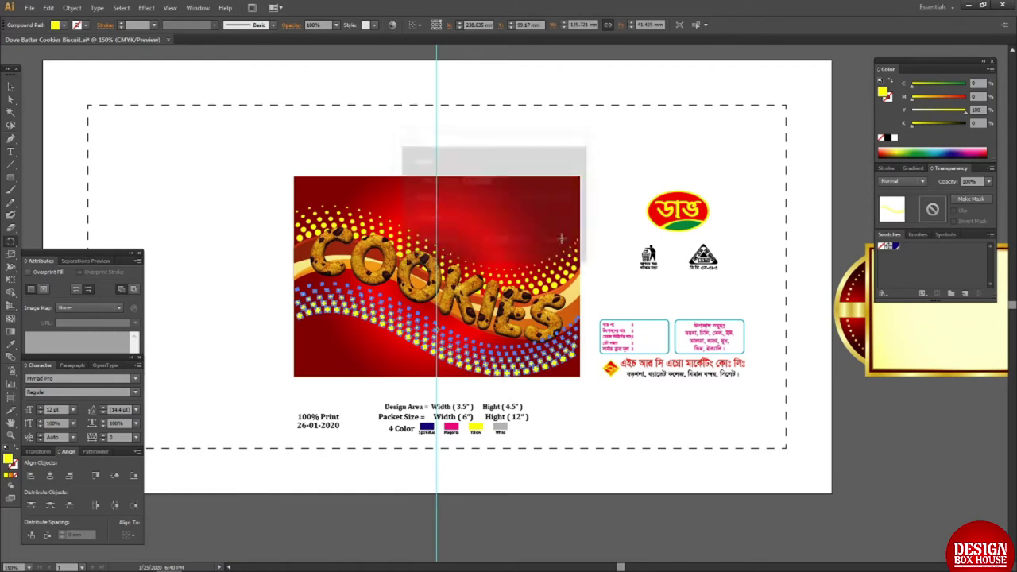
# Reflect the copied dot pattern across the horizontal axis and across the vertical axis
pyautogui.press('o')
pyautogui.press('Return')
pyautogui.click(436, 334)
pyautogui.click(457, 233)
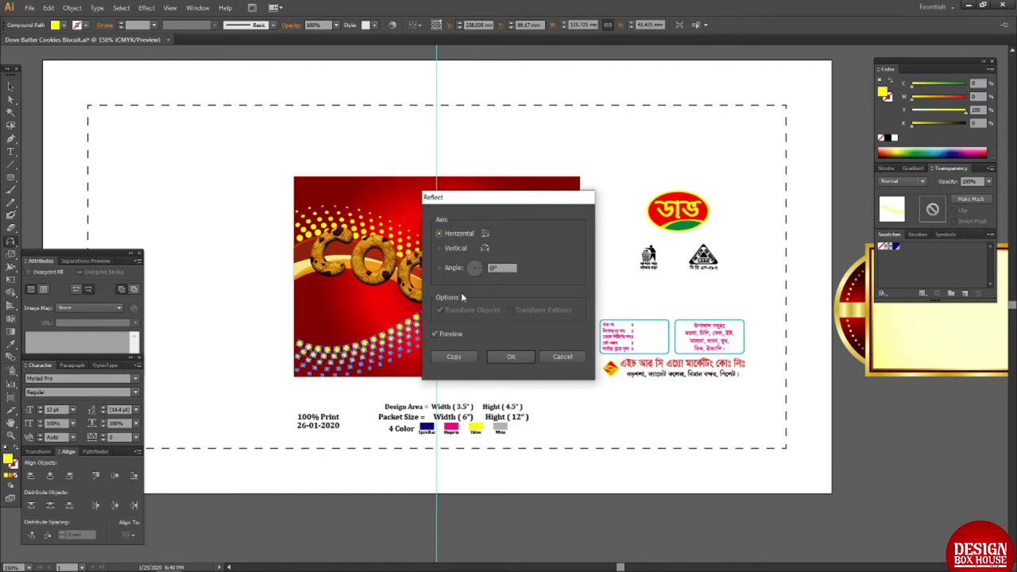
pyautogui.click(498, 357)
pyautogui.press('Return')
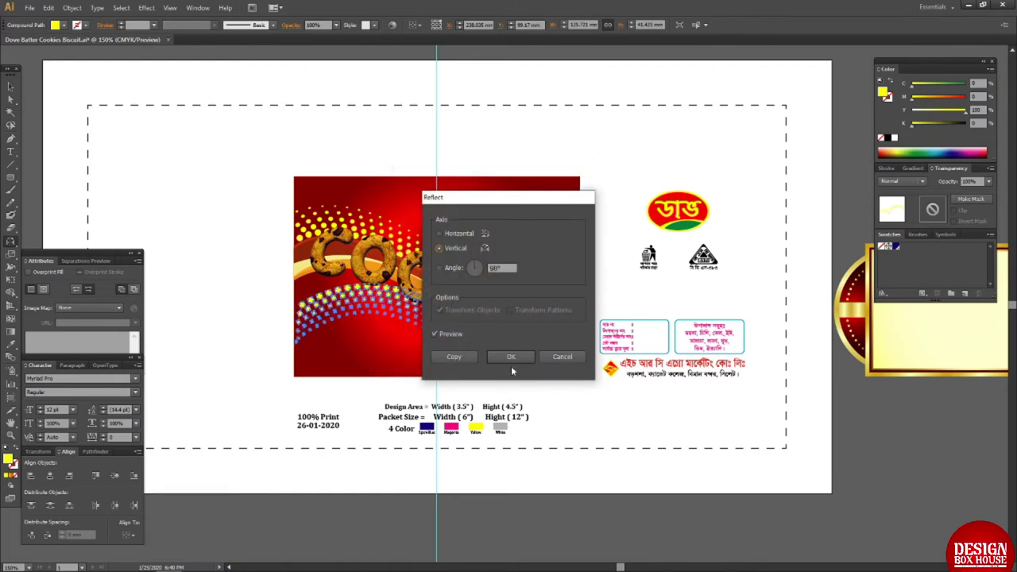
pyautogui.click(511, 358)
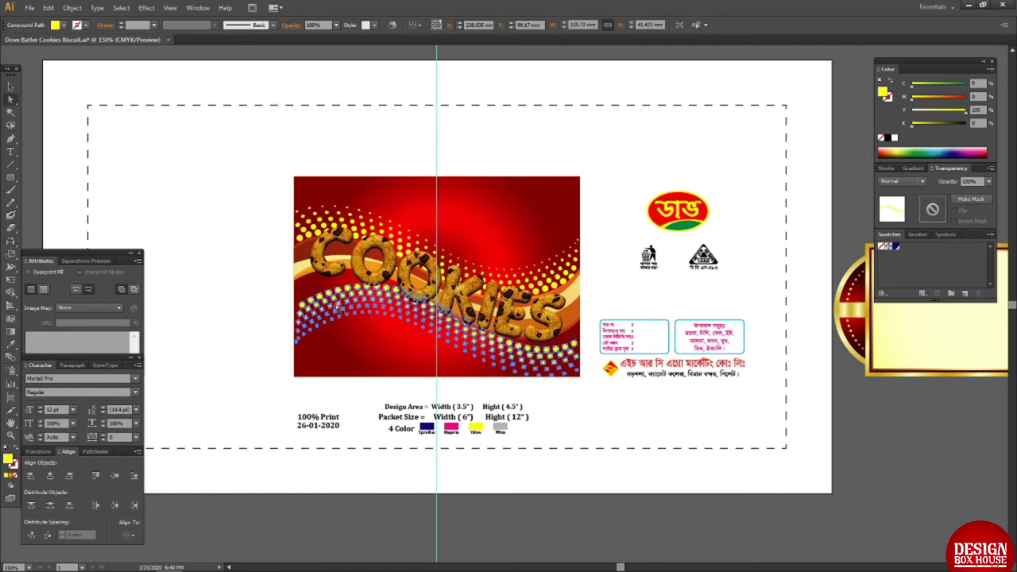
# Position the reflected dots higher and behind the wave so that they border its lower edge
pyautogui.press('Delete')
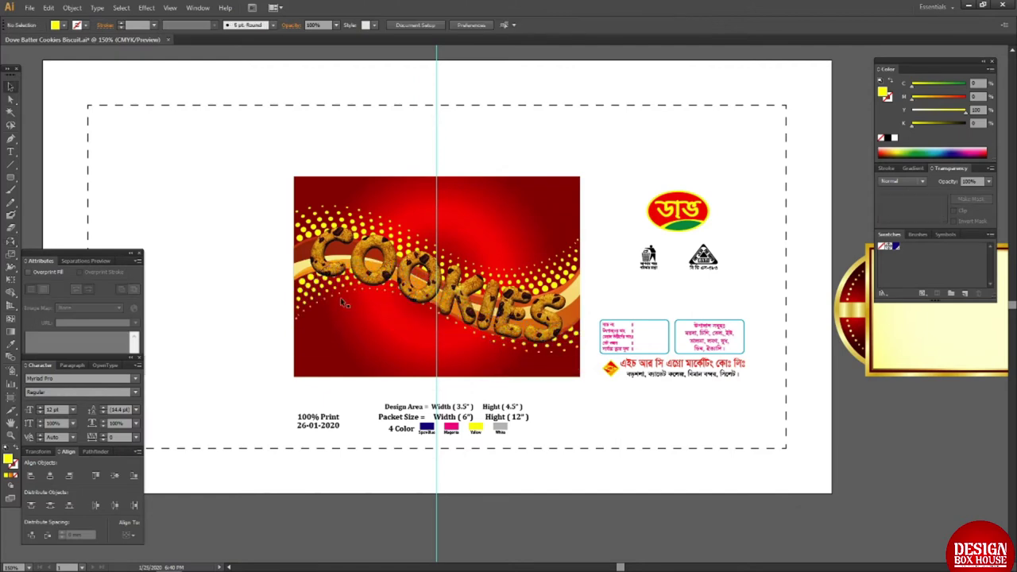
pyautogui.moveTo(648, 344); pyautogui.dragTo(731, 355)
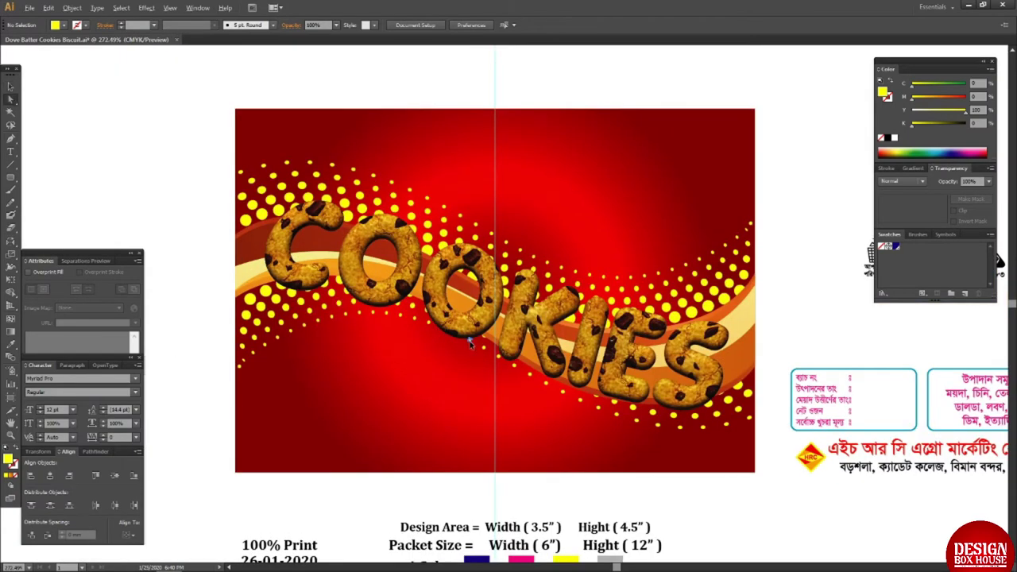
pyautogui.click(288, 321)
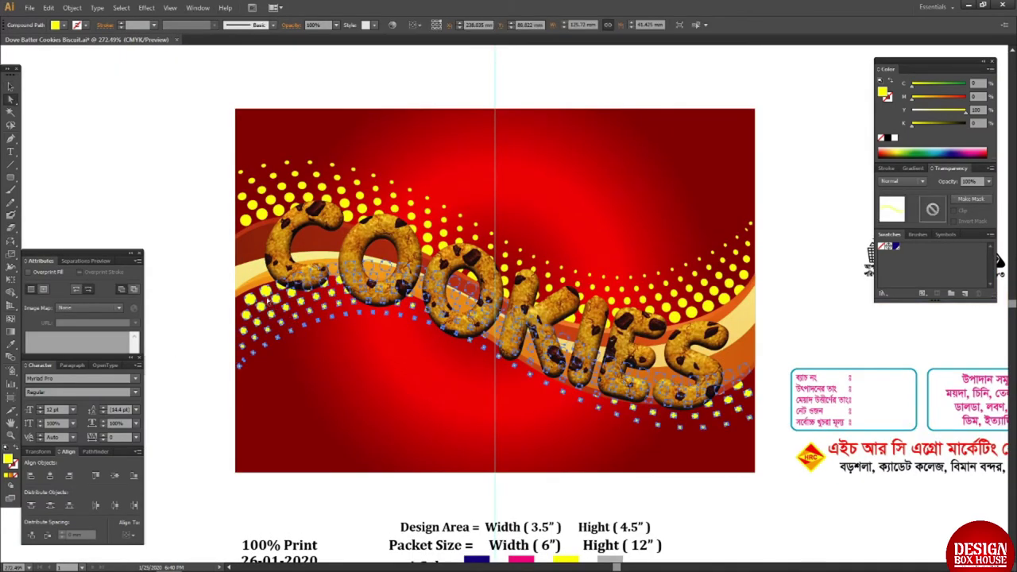
pyautogui.press('Delete')
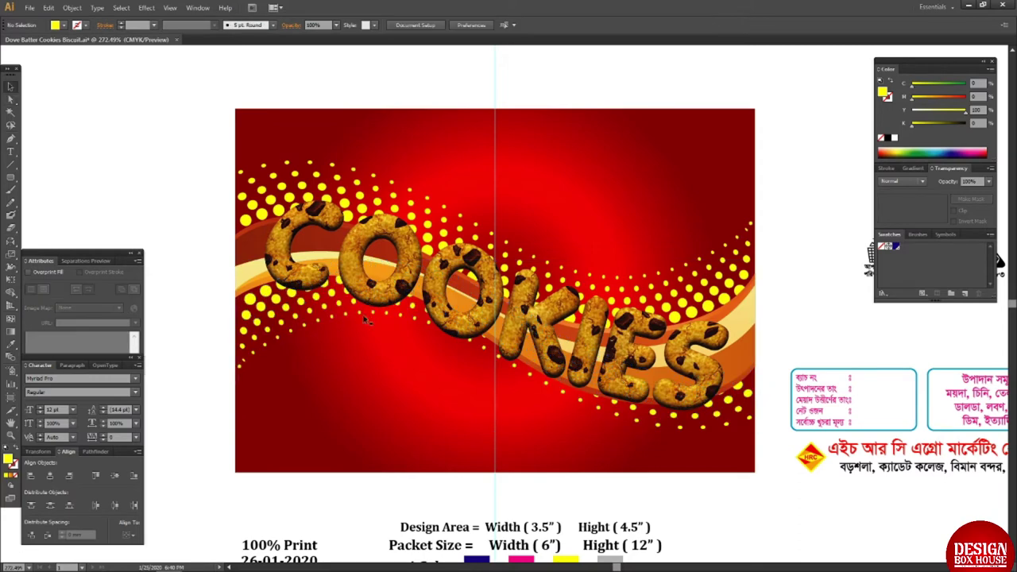
# Copy the lettering's clipping outlines, paste them in place in front, and fill the copy with yellow
pyautogui.hotkey('ctrl', '-')
pyautogui.press('a')
pyautogui.click(308, 277)
pyautogui.hotkey('ctrl', 'c')
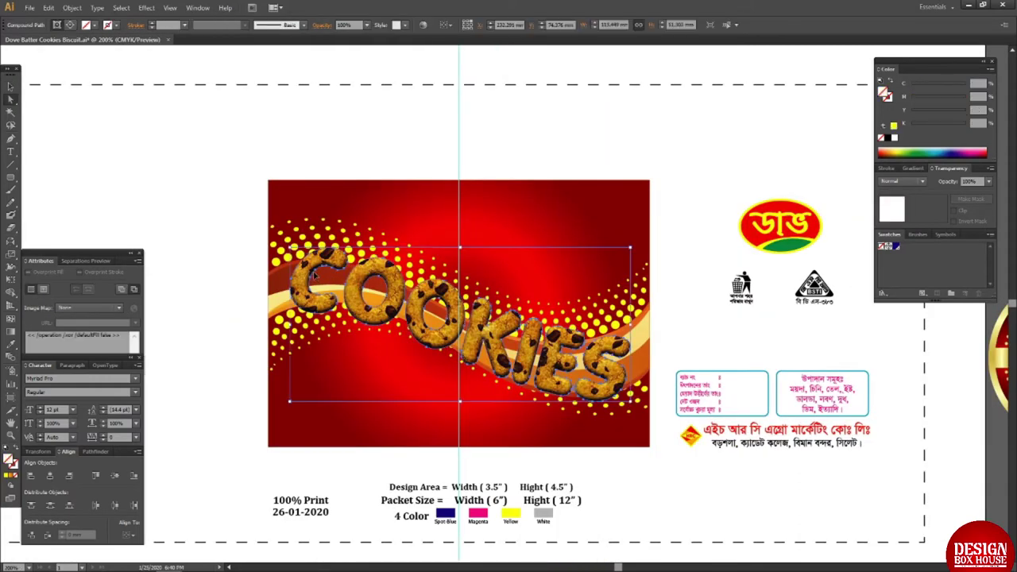
pyautogui.click(681, 246)
pyautogui.press('Tab')
pyautogui.press('Tab')
pyautogui.hotkey('ctrl', 'f')
pyautogui.click(894, 125)
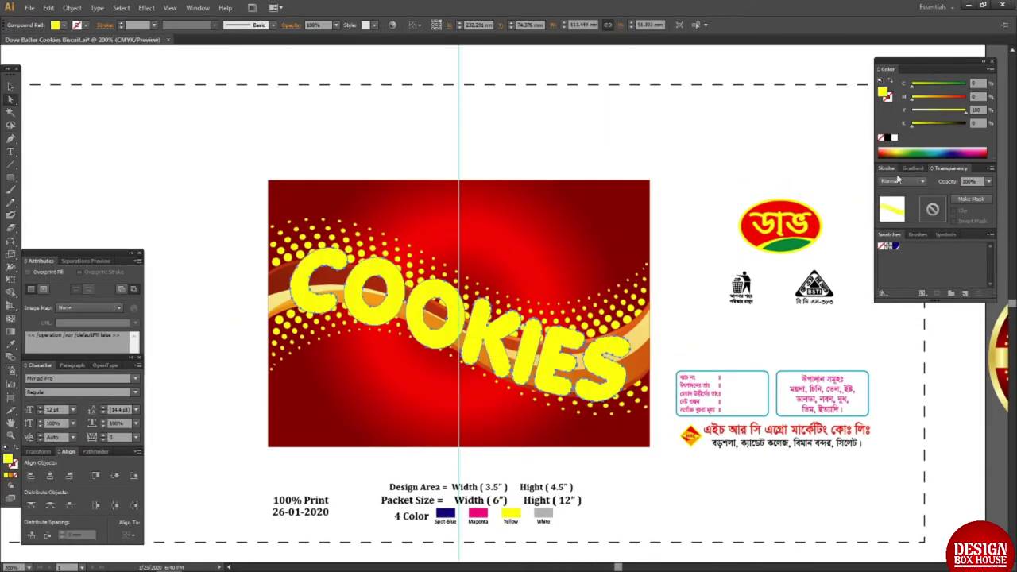
# Add a thick black stroke to the pasted COOKIES outlines
pyautogui.click(887, 168)
pyautogui.click(914, 180)
pyautogui.click(915, 180)
pyautogui.click(914, 180)
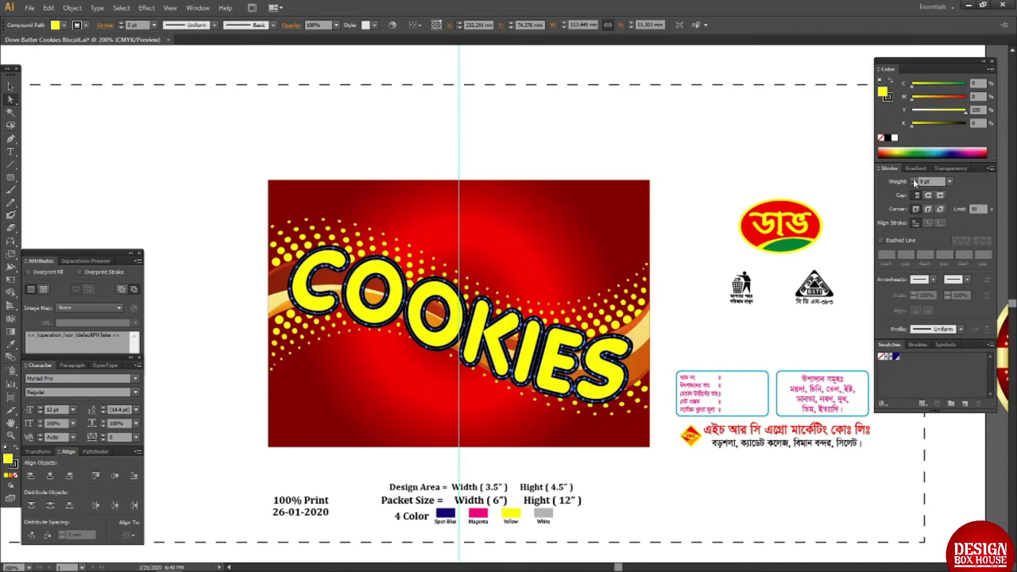
# Colour the fill and stroke of the pasted outlines white and arrange them behind the cookie-textured lettering
pyautogui.click(895, 139)
pyautogui.click(888, 97)
pyautogui.click(895, 138)
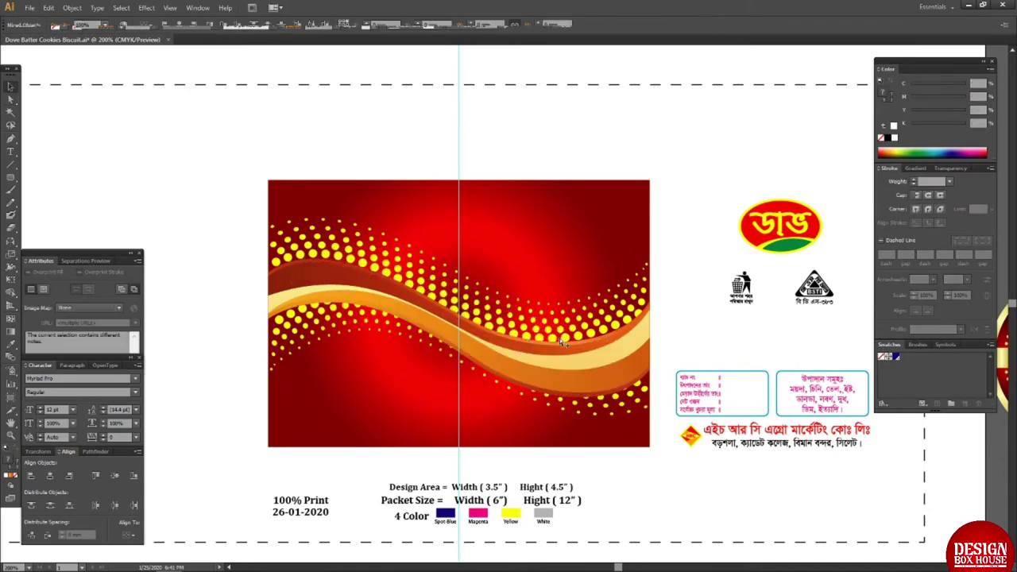
pyautogui.press('Tab')
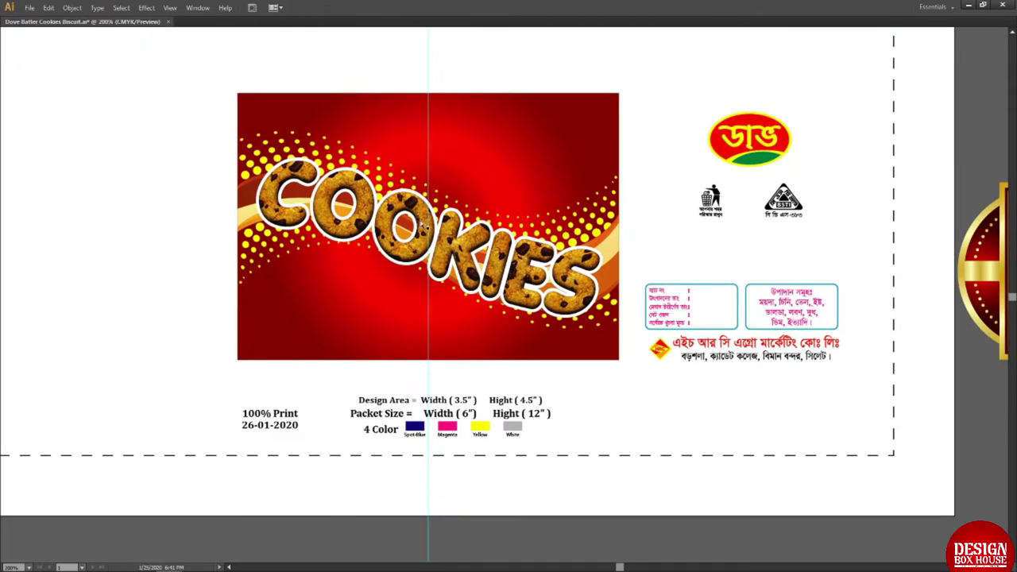
pyautogui.scroll(2, 424, 226)
pyautogui.scroll(-2, 461, 342)
# Switch to Photoshop, make Layer 14 copy active, and turn off the display of the COOKIES path
pyautogui.click(462, 310)
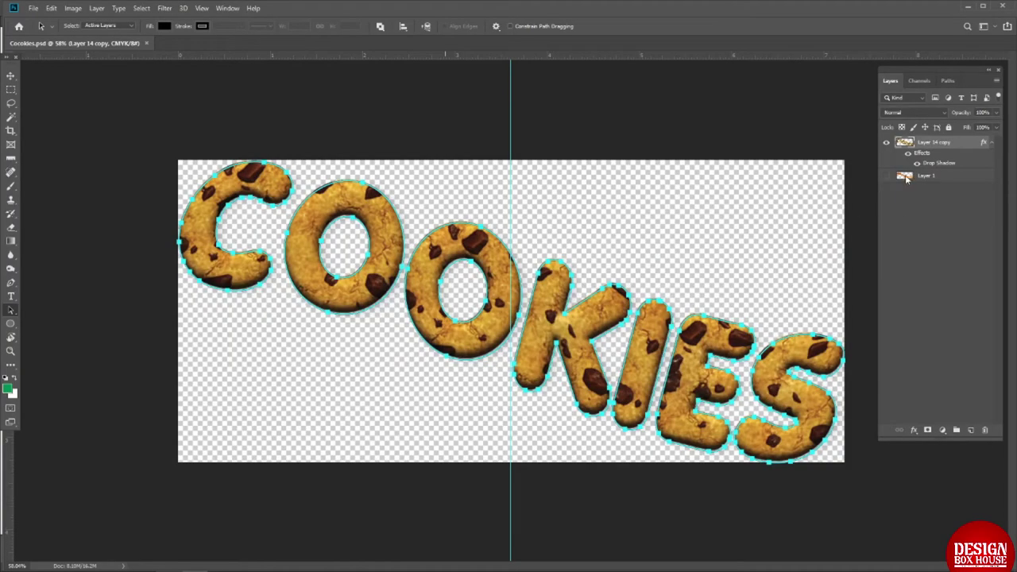
pyautogui.click(929, 236)
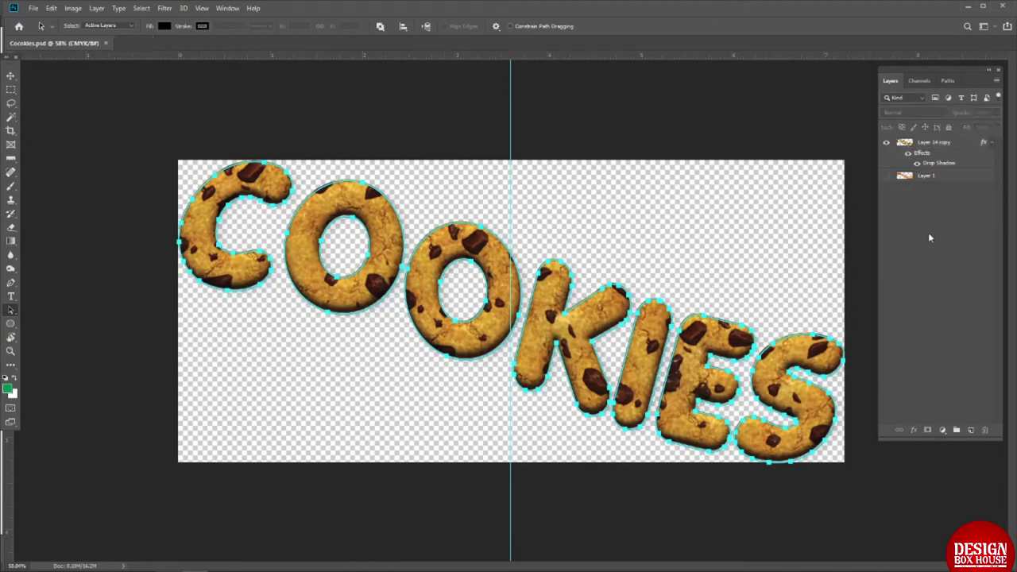
pyautogui.click(906, 145)
pyautogui.click(949, 81)
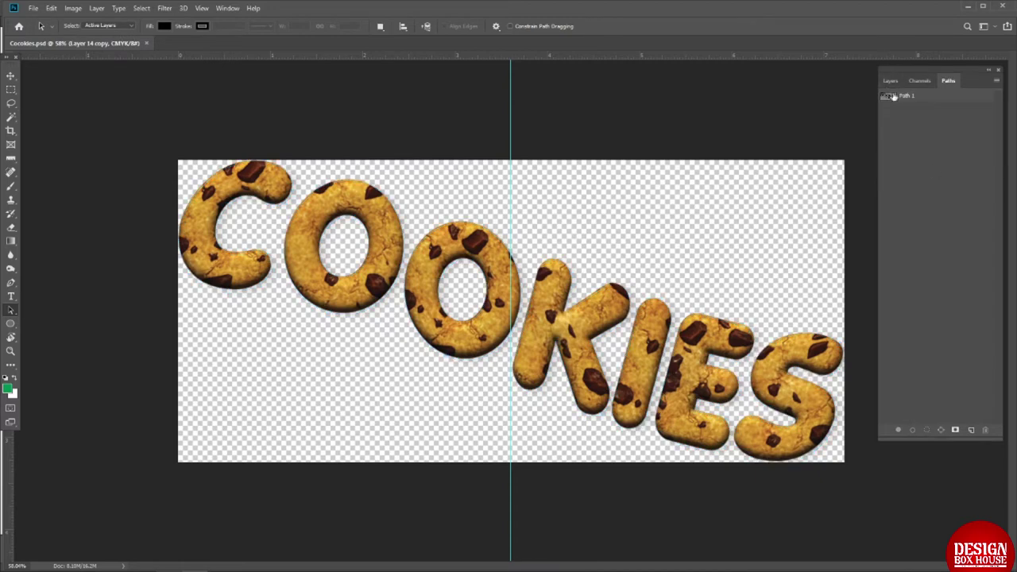
pyautogui.click(890, 81)
# Adjust the cookie lettering layer to Brightness 5 and Contrast 41
pyautogui.click(72, 8)
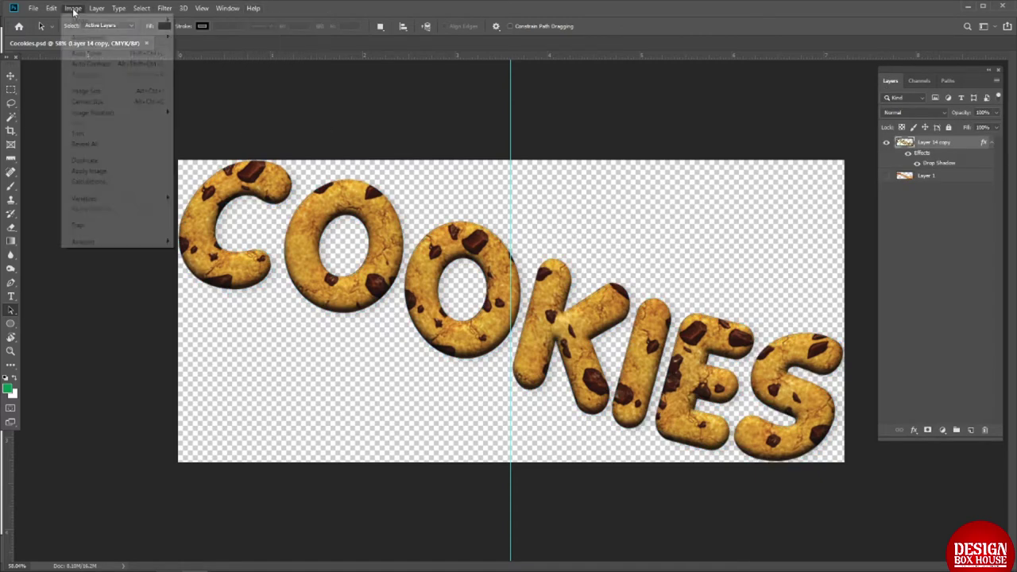
pyautogui.moveTo(88, 36)
pyautogui.click(208, 36)
pyautogui.moveTo(664, 175); pyautogui.dragTo(686, 201)
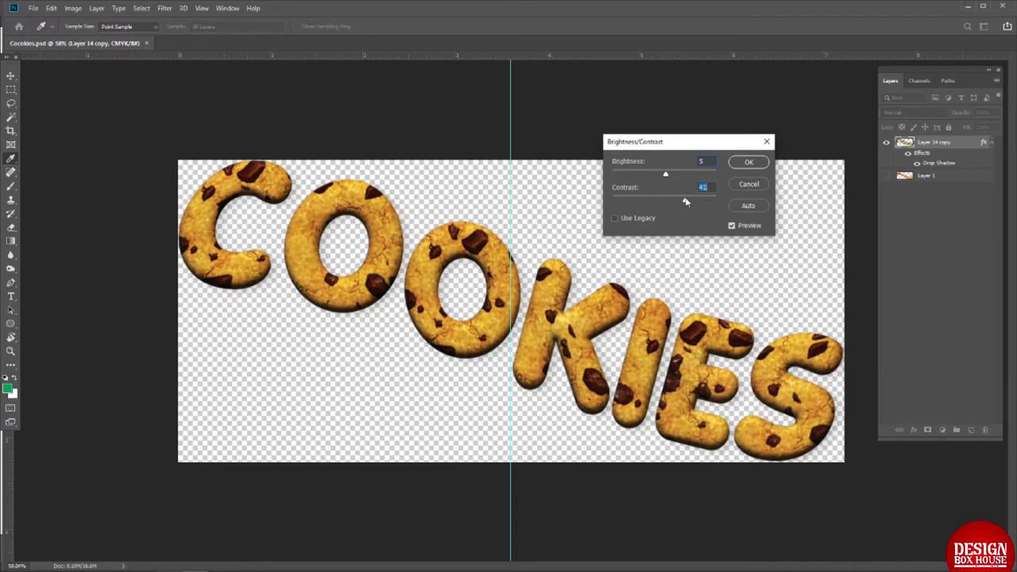
pyautogui.click(748, 162)
# Switch to Illustrator, try deleting the cookie lettering from the packet design, and undo the deletions
pyautogui.press('a')
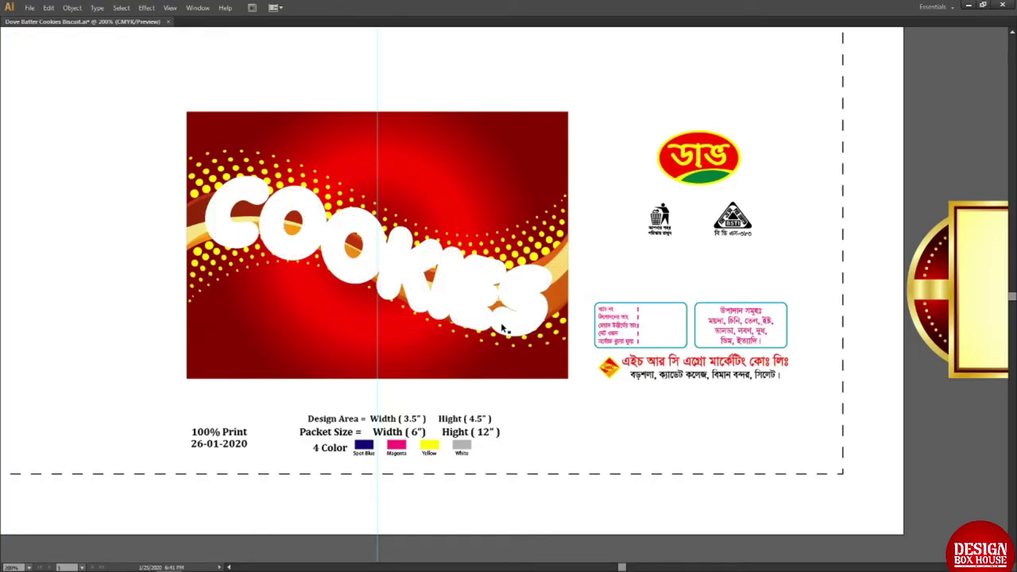
pyautogui.press('Tab')
pyautogui.click(475, 351)
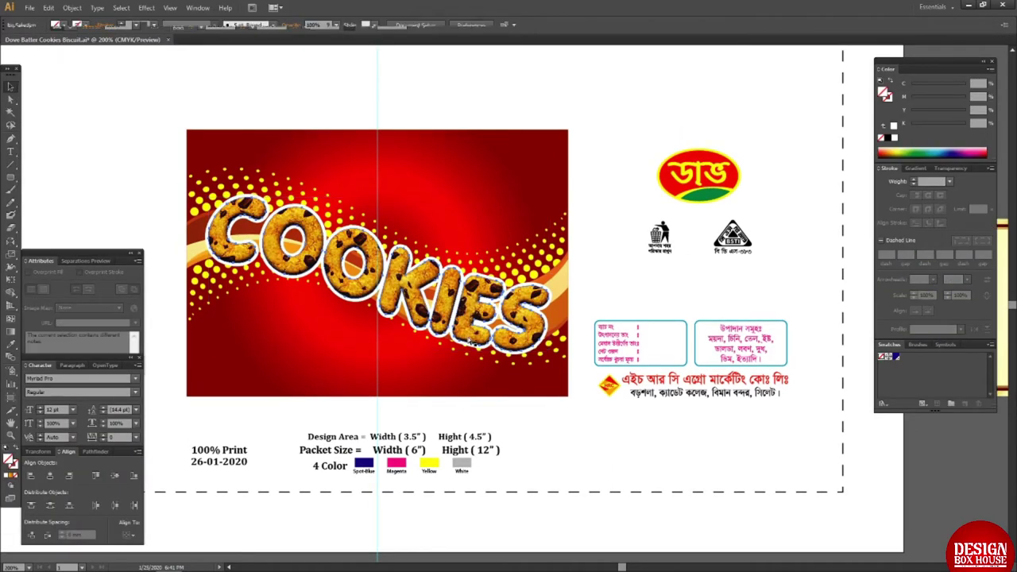
pyautogui.press('Delete')
pyautogui.click(475, 350)
pyautogui.press('Delete')
pyautogui.hotkey('ctrl', 'z')
pyautogui.hotkey('ctrl', 'z')
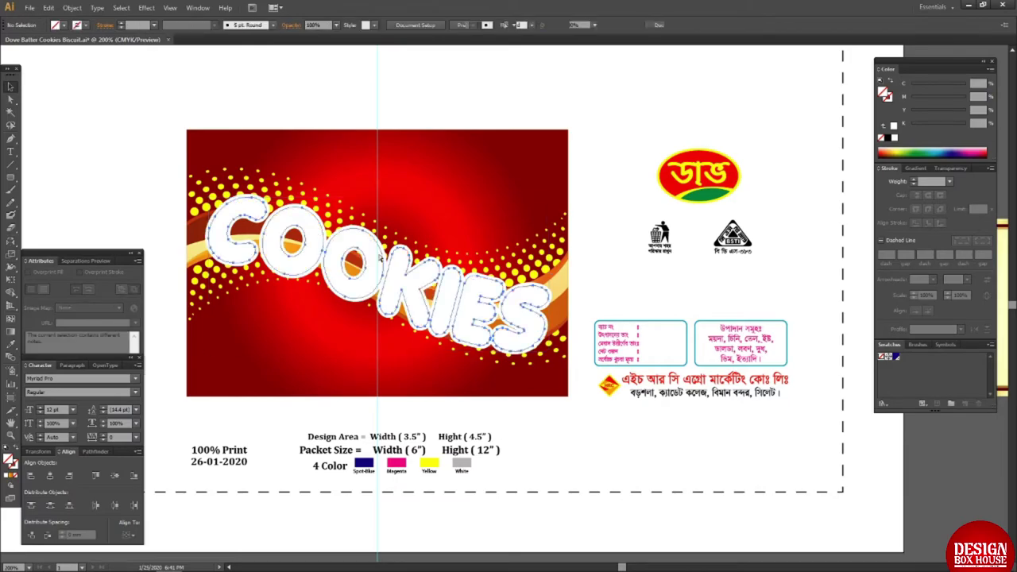
pyautogui.click(494, 240)
# Switch to Photoshop and inspect the Black channel of the cookie lettering before returning to the composite view
pyautogui.hotkey('alt', 'Tab')
pyautogui.click(919, 80)
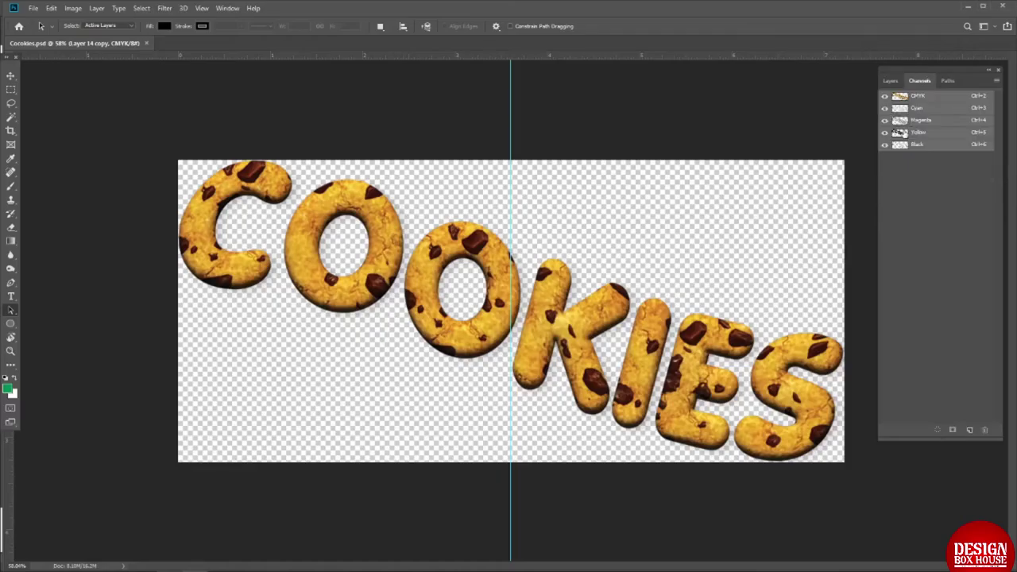
pyautogui.click(902, 147)
pyautogui.click(914, 95)
pyautogui.click(891, 80)
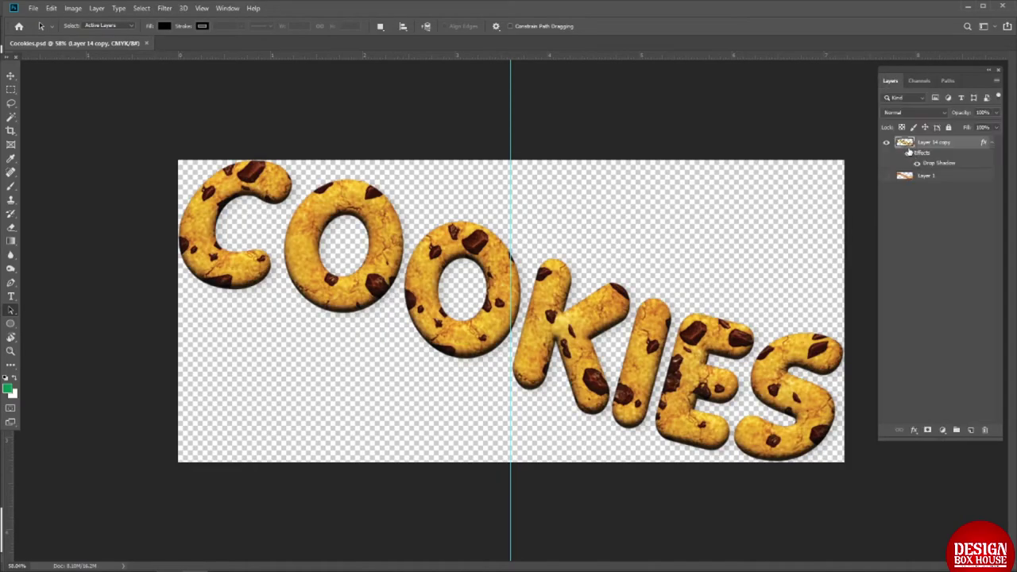
# Replace Layer 14 copy with a duplicate that has no layer effects, and duplicate that layer twice more
pyautogui.hotkey('ctrl', 'j')
pyautogui.moveTo(911, 159); pyautogui.dragTo(985, 430)
pyautogui.moveTo(910, 159); pyautogui.dragTo(985, 430)
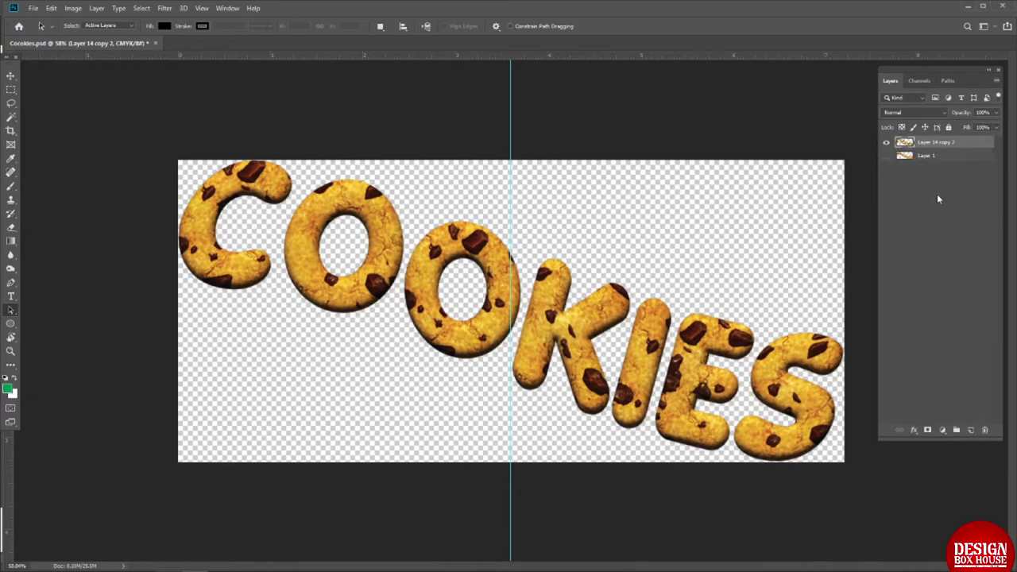
pyautogui.hotkey('ctrl', 'j')
pyautogui.hotkey('ctrl', 'j')
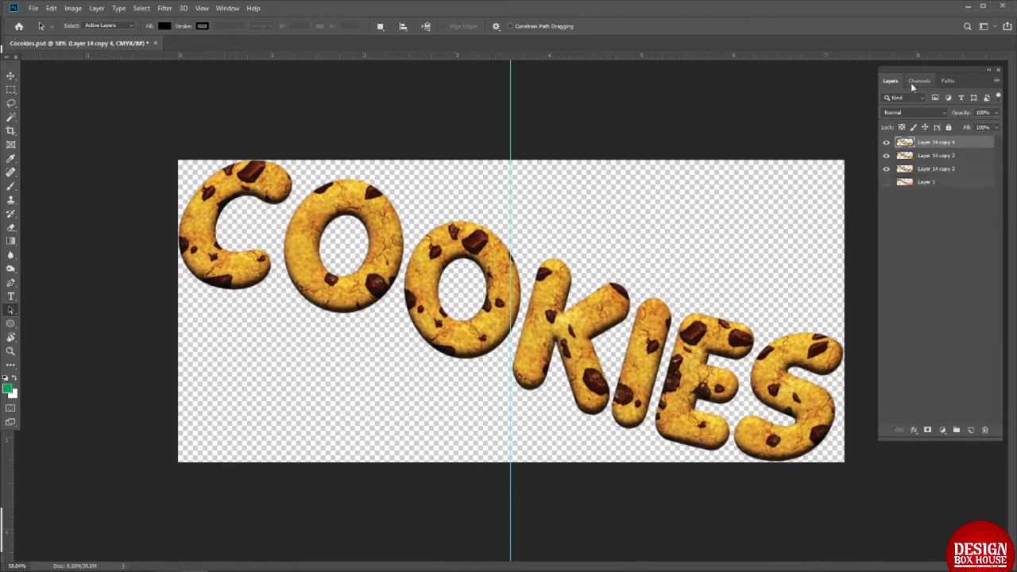
# Clear the Cyan channel of Layer 14 copy 4 and move the Black channel's content into it
pyautogui.click(919, 80)
pyautogui.click(906, 144)
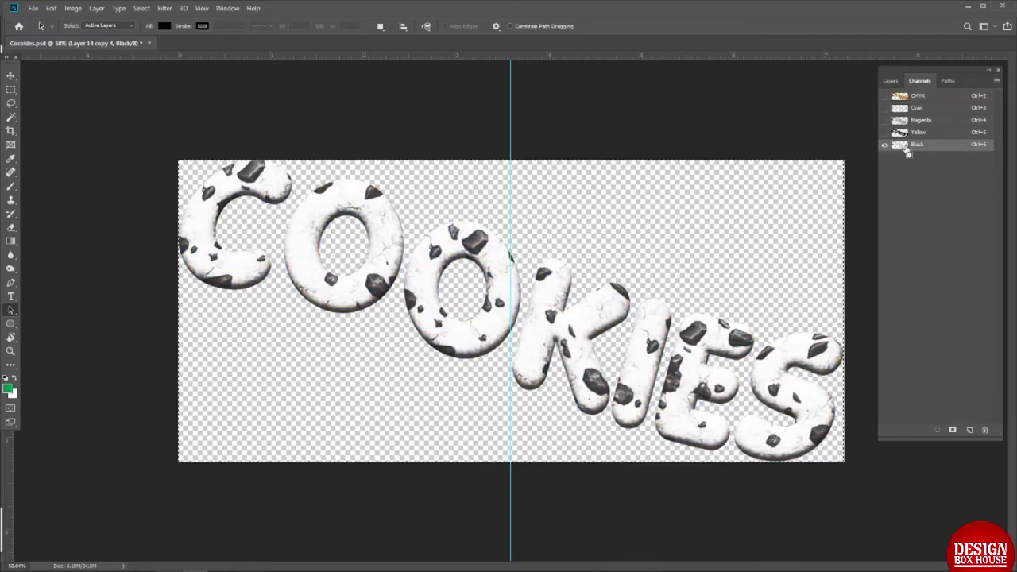
pyautogui.click(909, 110)
pyautogui.press('Delete')
pyautogui.click(917, 147)
pyautogui.hotkey('ctrl', 'x')
pyautogui.click(919, 111)
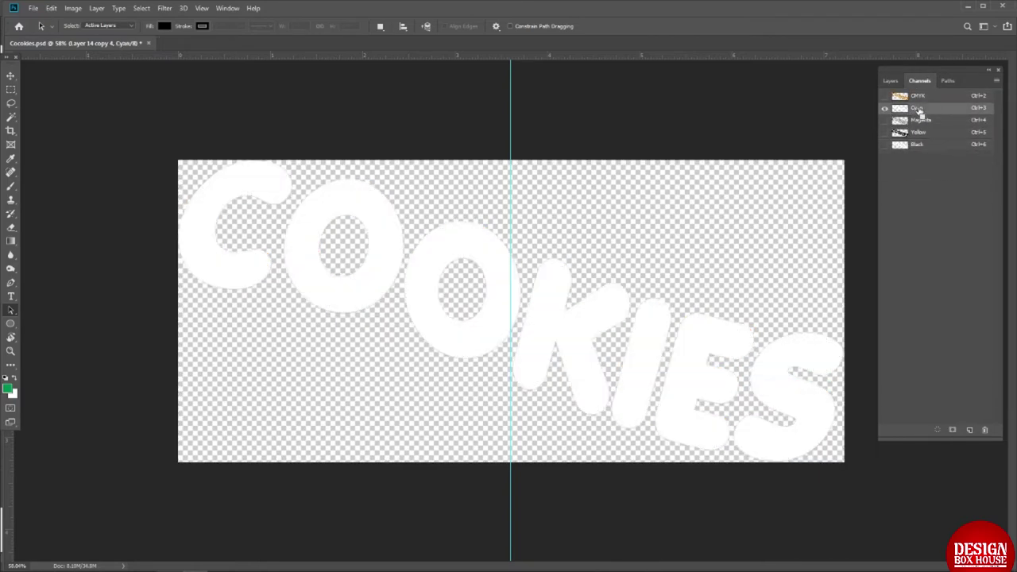
pyautogui.hotkey('ctrl', 'v')
# Clear the Magenta and Yellow channels of Layer 14 copy 4 and return to the CMYK composite
pyautogui.click(918, 120)
pyautogui.click(918, 132)
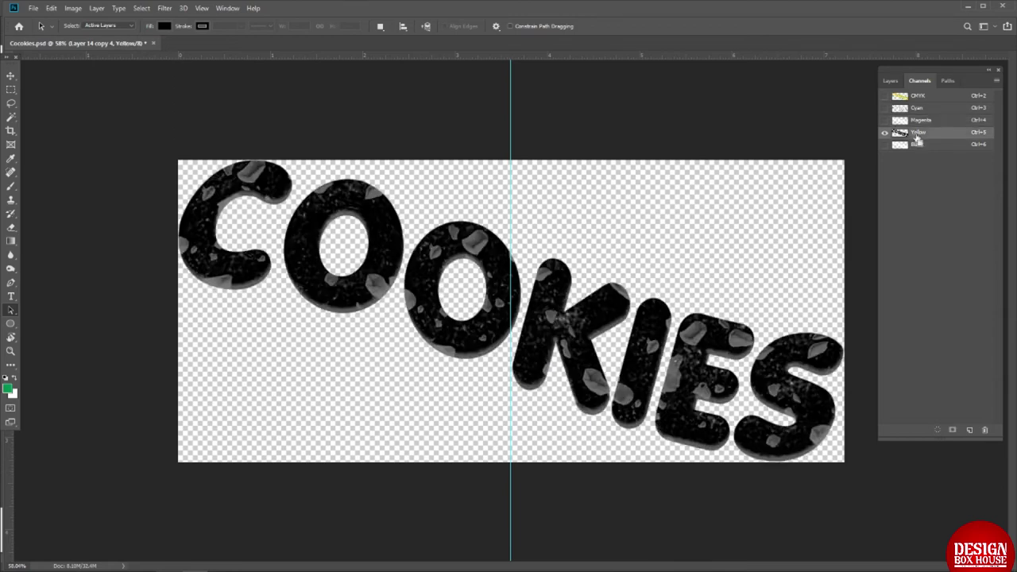
pyautogui.click(917, 146)
pyautogui.click(904, 97)
# Hide Layer 14 copy 4 and examine the Black channel of the layer beneath it
pyautogui.click(891, 81)
pyautogui.click(886, 143)
pyautogui.click(908, 157)
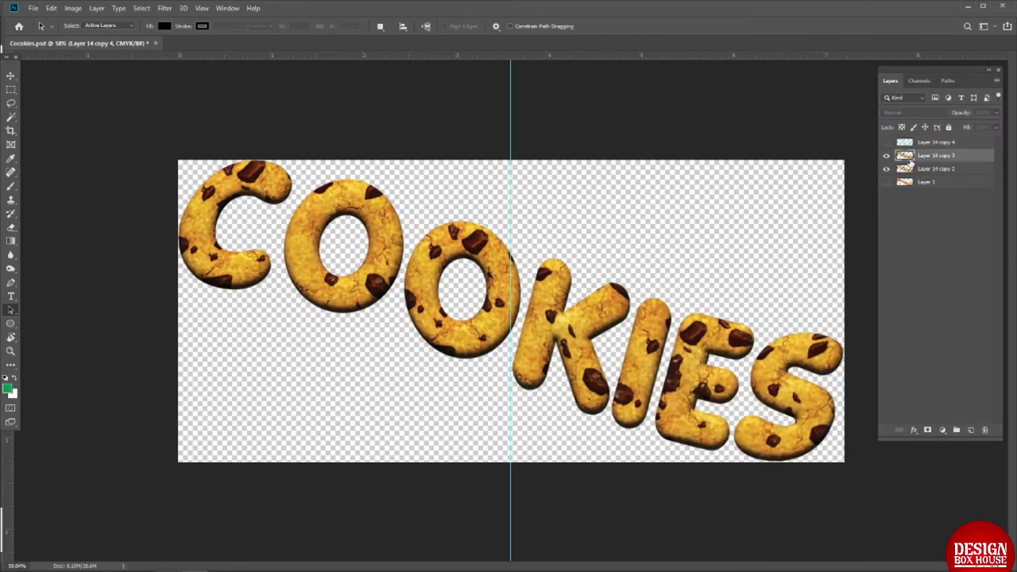
pyautogui.click(919, 80)
pyautogui.click(909, 146)
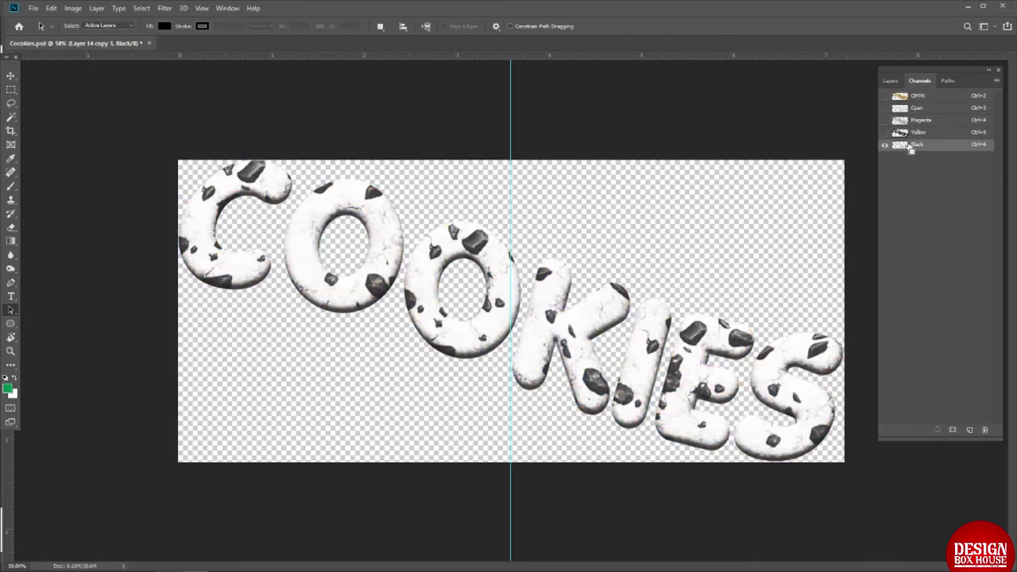
pyautogui.click(907, 98)
pyautogui.click(891, 81)
# Show Layer 14 copy 4 again and set its blend mode to Multiply above Layer 14 copy 3
pyautogui.click(907, 144)
pyautogui.click(887, 143)
pyautogui.click(898, 113)
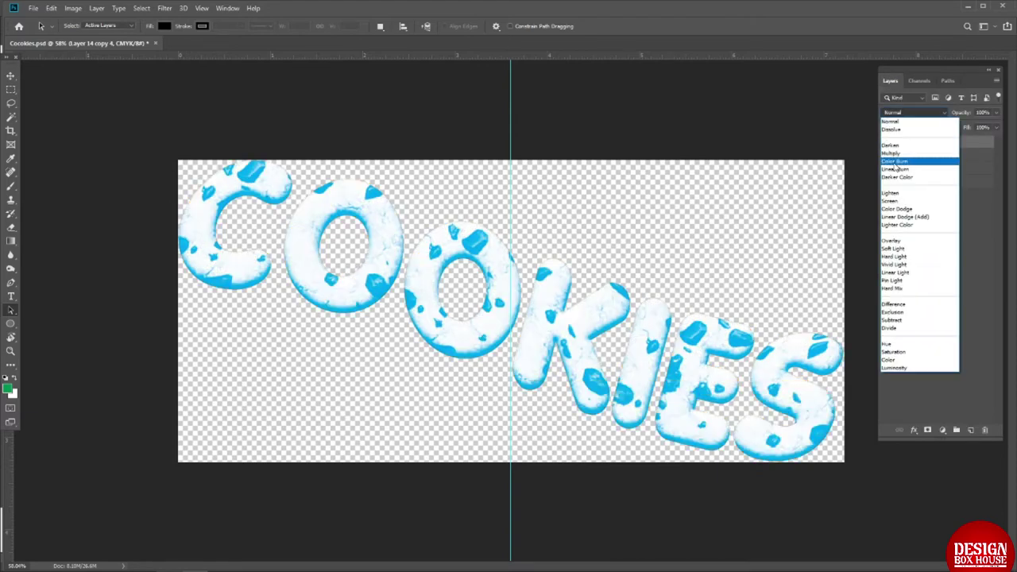
pyautogui.click(896, 167)
pyautogui.click(926, 156)
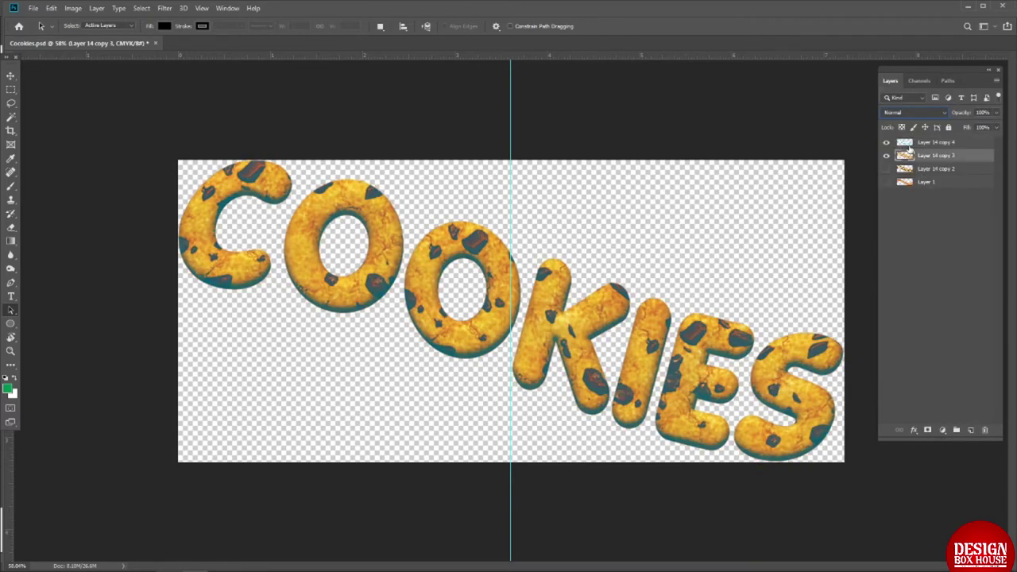
pyautogui.click(910, 143)
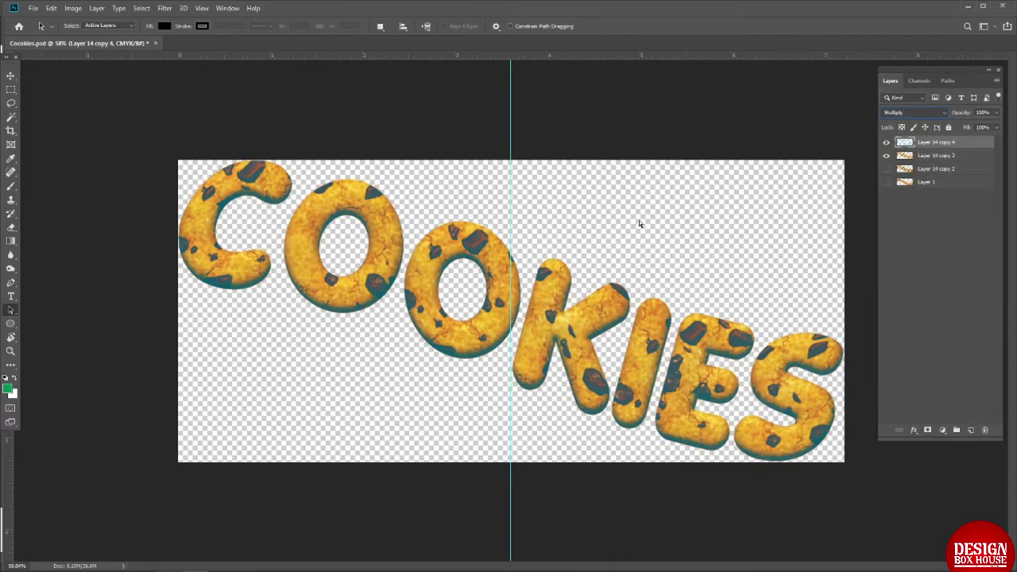
# Adjust the tones of Layer 14 copy 4 with a Curves adjustment
pyautogui.hotkey('ctrl', 'm')
pyautogui.moveTo(702, 296)
pyautogui.mouseDown()
pyautogui.moveTo(712, 296)
pyautogui.moveTo(681, 266)
pyautogui.moveTo(695, 279)
pyautogui.moveTo(678, 289)
pyautogui.moveTo(715, 311)
pyautogui.moveTo(704, 291)
pyautogui.moveTo(703, 309)
pyautogui.mouseUp()
pyautogui.click(904, 203)
# Switch to Illustrator and move the oval Bengali brand logo onto the packet's upper centre, above the COOKIES lettering
pyautogui.click(196, 565)
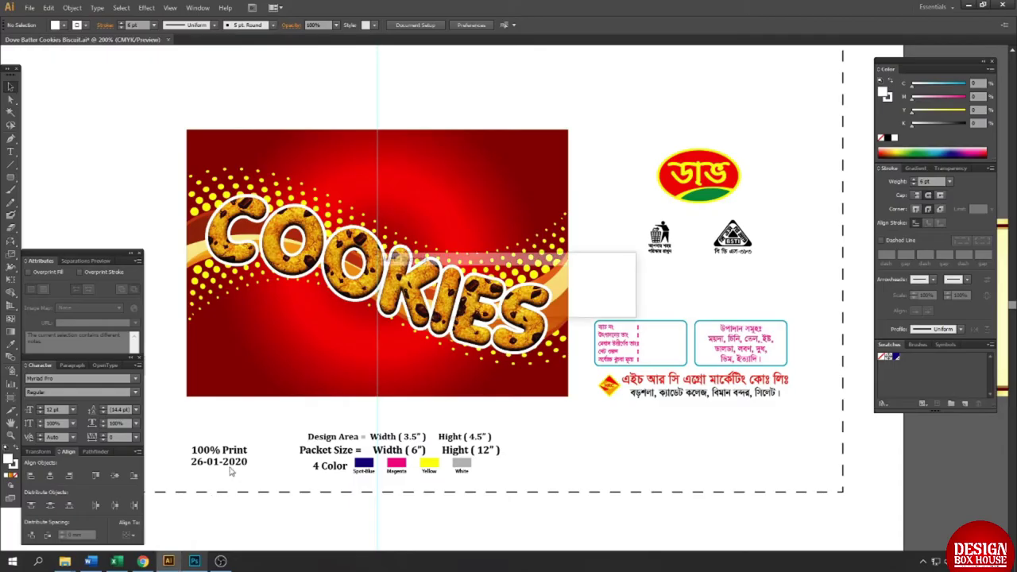
pyautogui.click(435, 316)
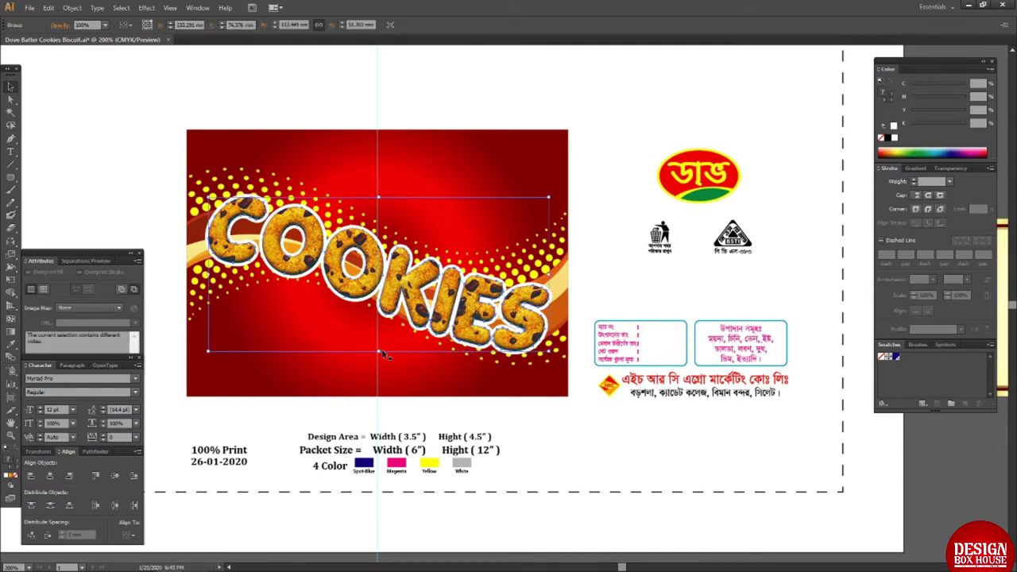
pyautogui.moveTo(700, 153); pyautogui.dragTo(378, 156)
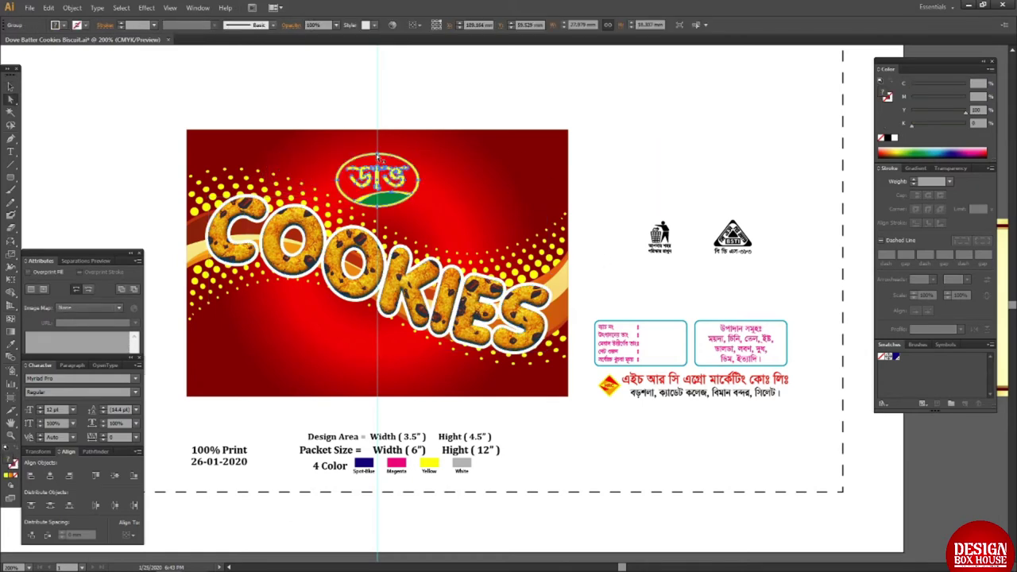
pyautogui.hscroll(-2, 374, 207)
pyautogui.keyDown('shift'); pyautogui.click(248, 201); pyautogui.keyUp('shift')
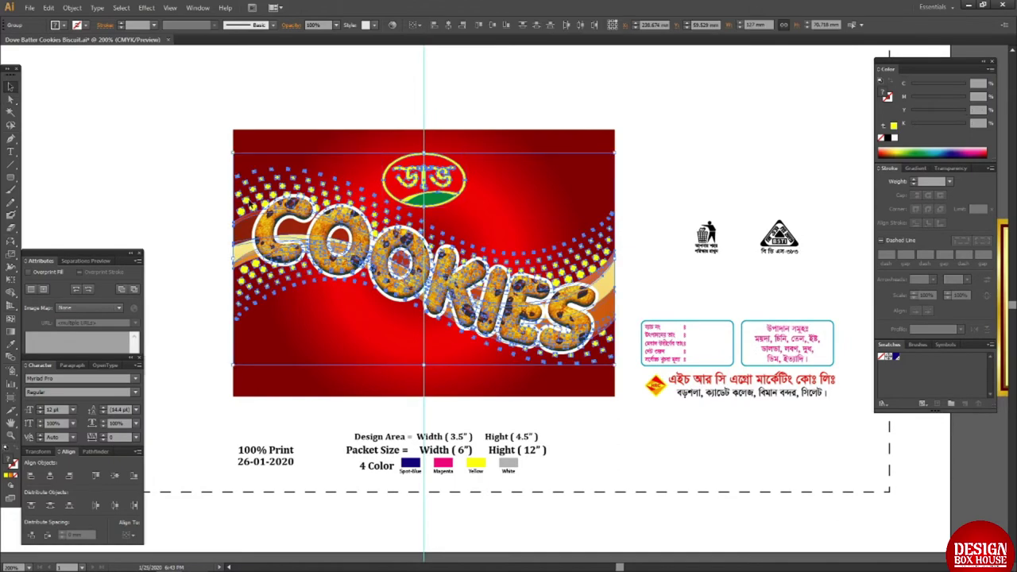
pyautogui.press('Up')
pyautogui.press('Up')
pyautogui.press('Up')
pyautogui.press('Up')
pyautogui.press('Up')
pyautogui.press('Up')
pyautogui.press('Up')
pyautogui.press('Up')
pyautogui.press('Up')
pyautogui.press('Up')
pyautogui.press('Up')
pyautogui.press('Up')
pyautogui.hotkey('ctrl', 'z')
pyautogui.keyDown('shift'); pyautogui.click(302, 207); pyautogui.keyUp('shift')
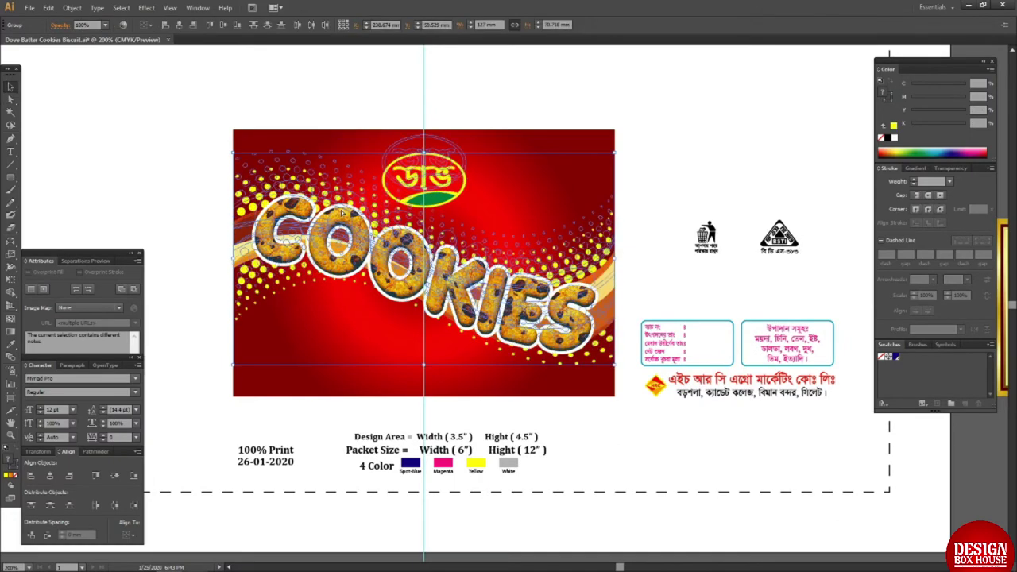
pyautogui.press('Up')
pyautogui.press('Up')
# Align the dotted wave and COOKIES lettering, without the brand logo, to the upper edge of the red packet background
pyautogui.click(259, 160)
pyautogui.click(260, 171)
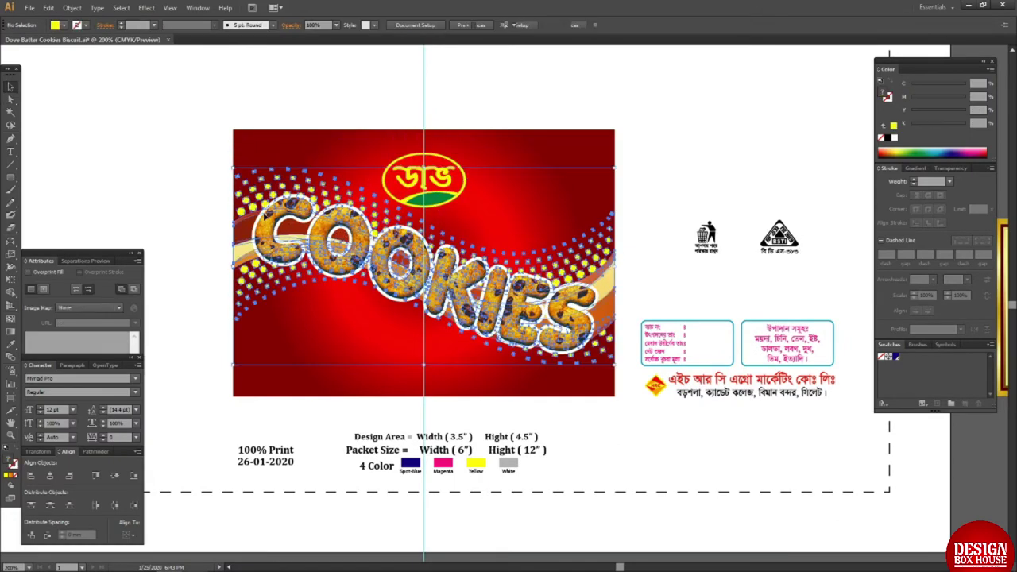
pyautogui.press('a')
pyautogui.keyDown('shift'); pyautogui.click(272, 160); pyautogui.keyUp('shift')
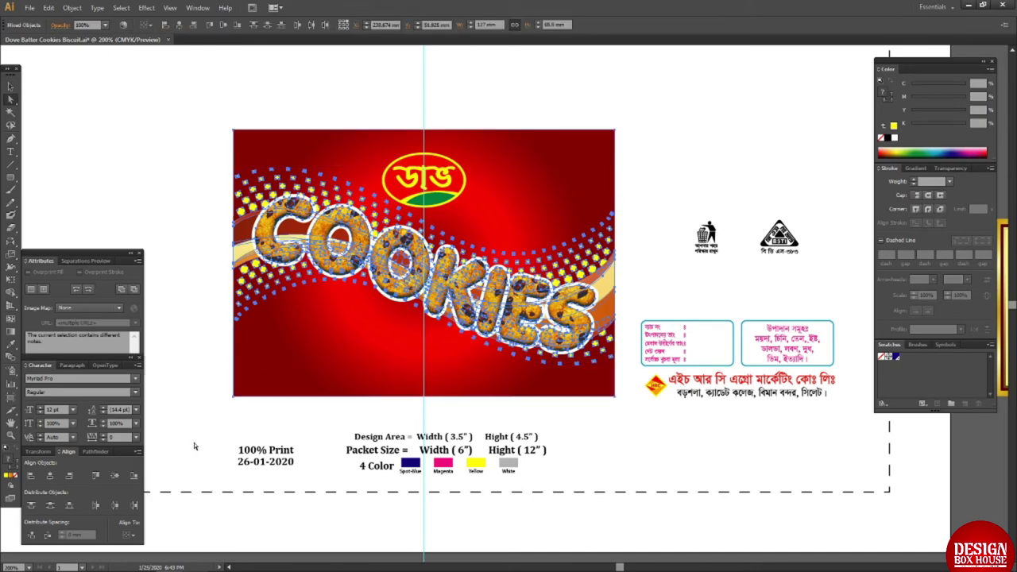
pyautogui.click(95, 475)
pyautogui.hotkey('ctrl', 'shift', 'a')
pyautogui.click(337, 219)
pyautogui.hotkey('ctrl', 'shift', 'a')
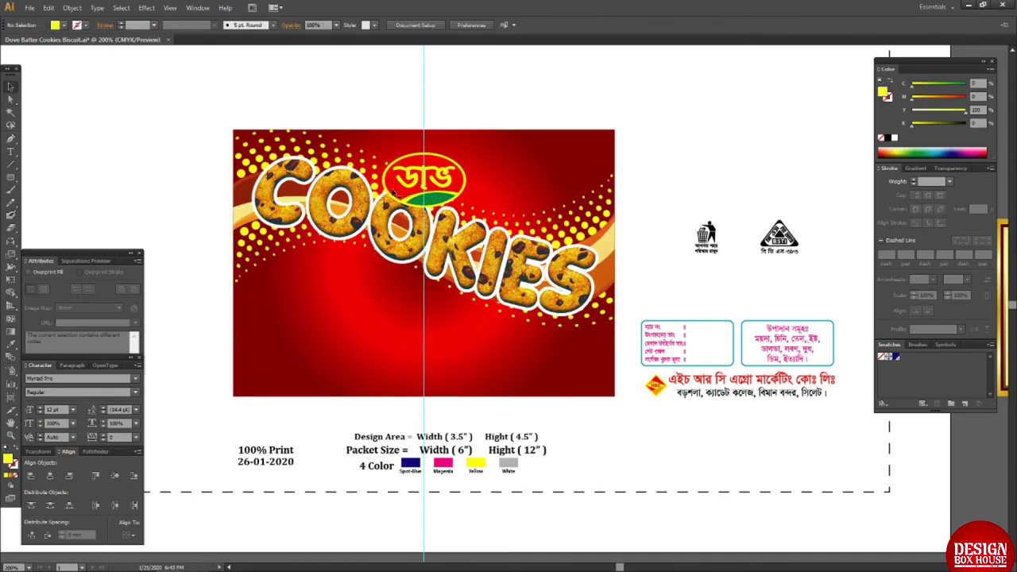
# Shrink the oval brand logo slightly and raise it to just below the packet's upper edge, on the centre guide
pyautogui.moveTo(393, 192); pyautogui.dragTo(426, 186)
pyautogui.hotkey('ctrl', 'shift', 'a')
pyautogui.click(435, 176)
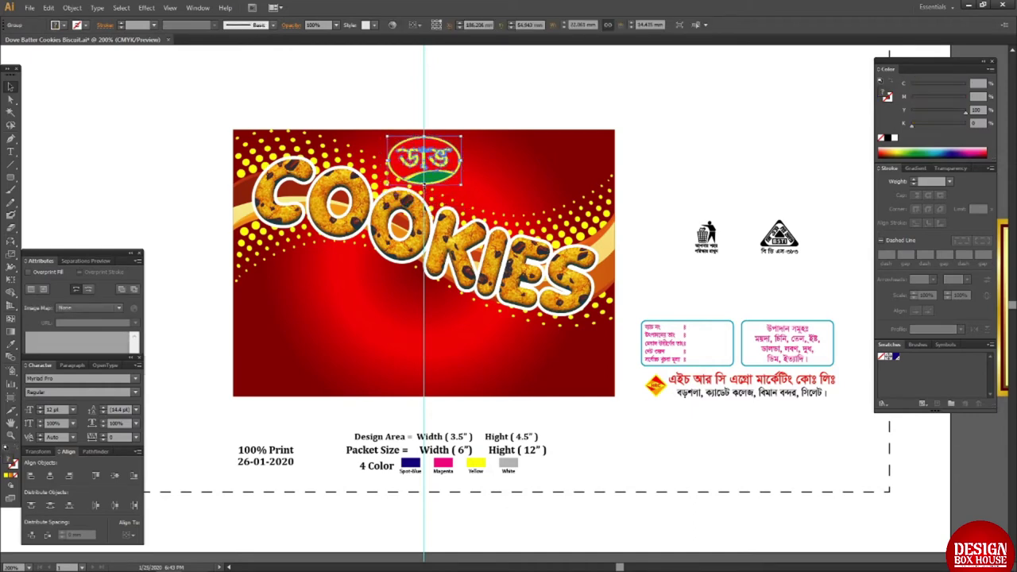
pyautogui.hotkey('ctrl', 'shift', 'a')
# Examine the red packet background's radial gradient and the colour values of its first stop
pyautogui.moveTo(580, 274); pyautogui.dragTo(503, 229)
pyautogui.press('a')
pyautogui.click(486, 306)
pyautogui.click(919, 170)
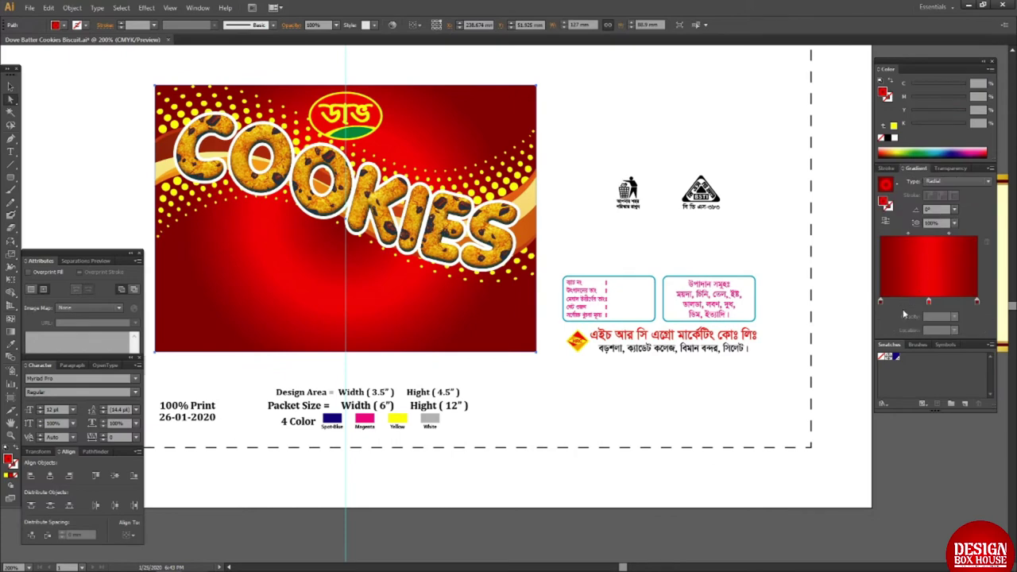
pyautogui.click(880, 303)
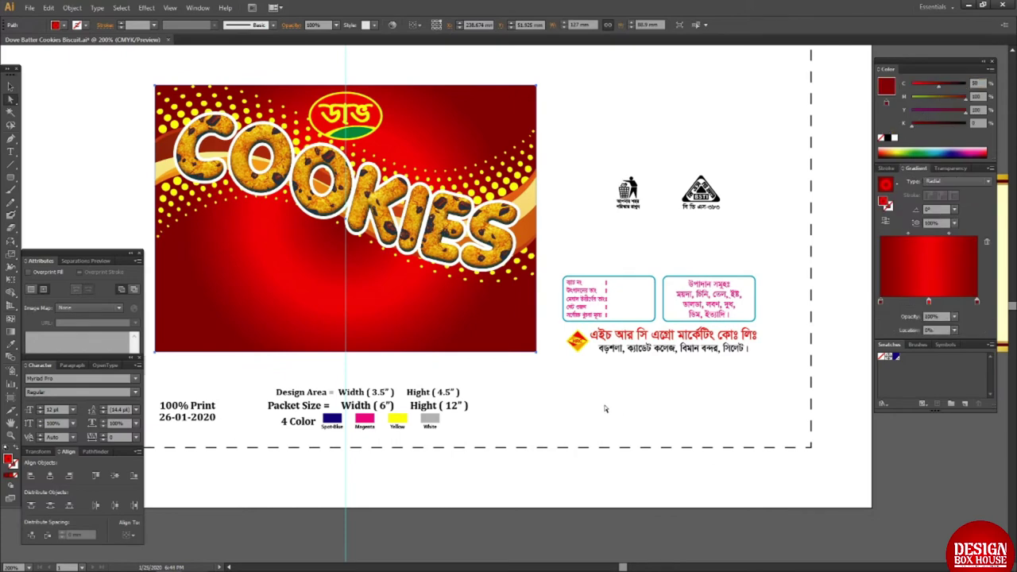
pyautogui.click(445, 364)
# Move the batch details box and ingredients box together slightly higher and farther from the packet
pyautogui.press('v')
pyautogui.moveTo(595, 197); pyautogui.dragTo(628, 228)
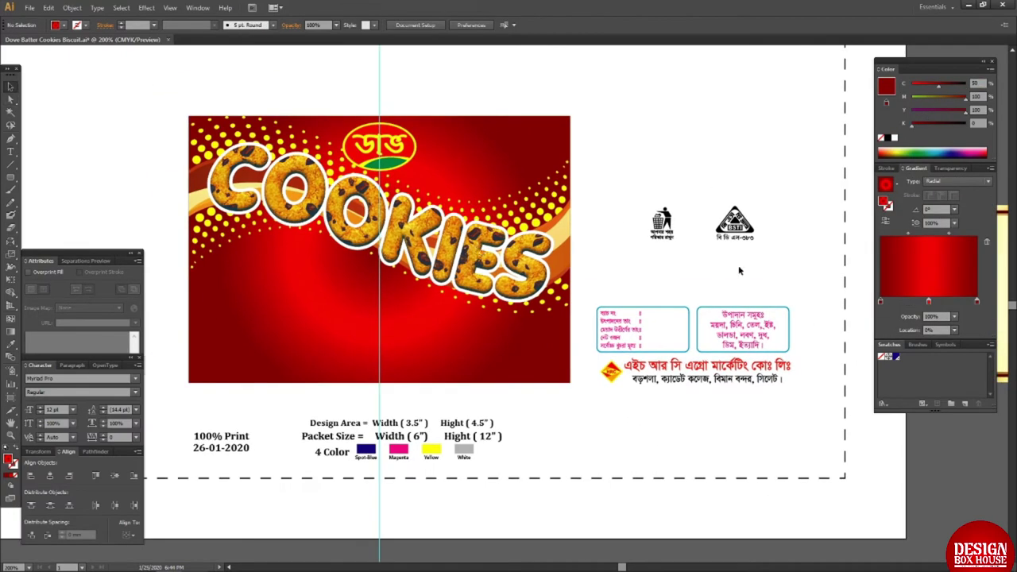
pyautogui.click(689, 335)
pyautogui.moveTo(708, 335); pyautogui.dragTo(754, 313)
pyautogui.keyDown('shift'); pyautogui.click(741, 324); pyautogui.keyUp('shift')
pyautogui.hotkey('ctrl', 'shift', 'a')
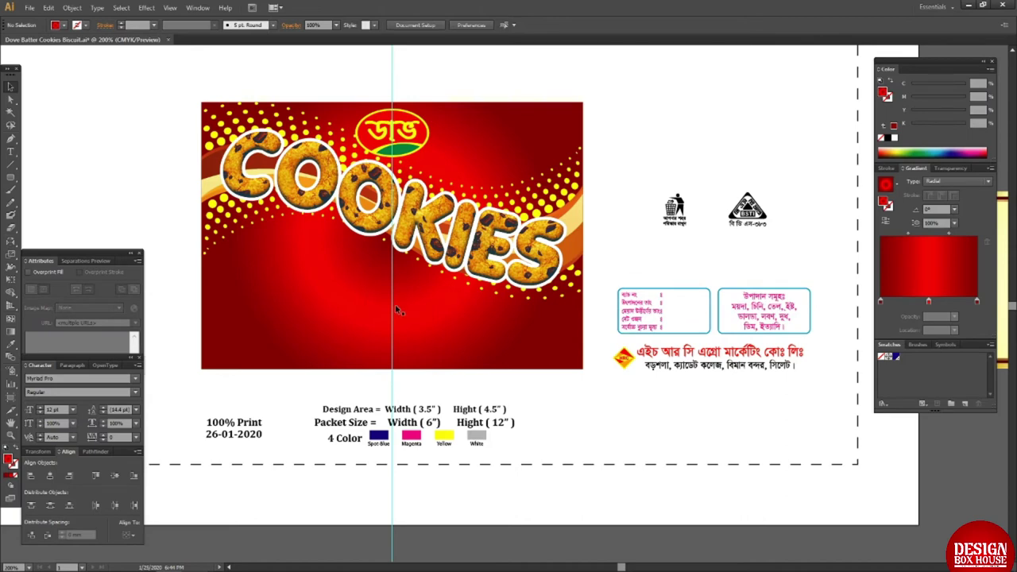
# Place the BSTI mark and litter symbol in white in the packet's lower-right corner, and check the artwork in outline view
pyautogui.moveTo(675, 210); pyautogui.dragTo(480, 359)
pyautogui.keyDown('shift'); pyautogui.click(748, 211); pyautogui.keyUp('shift')
pyautogui.click(592, 312)
pyautogui.hotkey('ctrl', 'y')
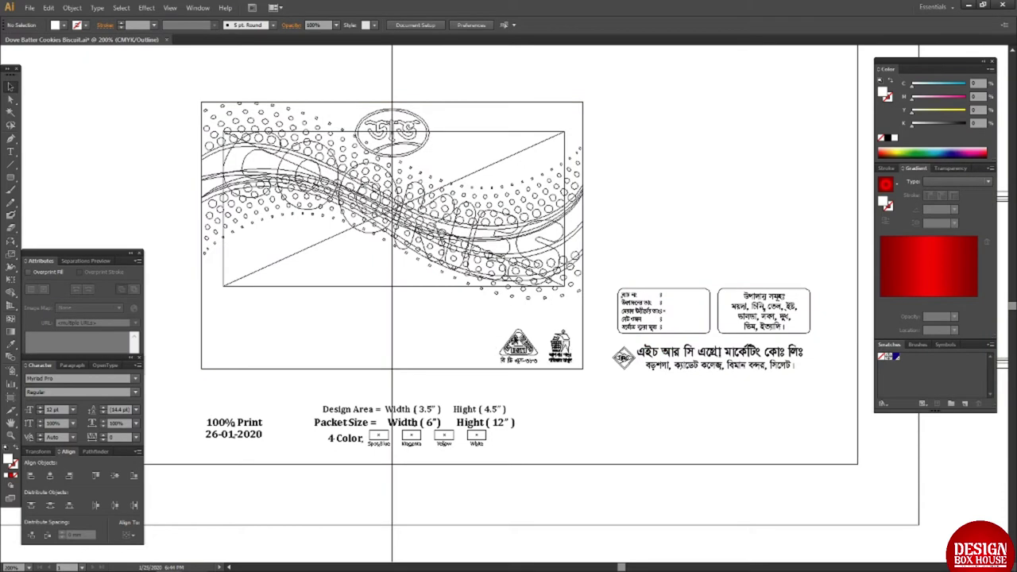
pyautogui.hotkey('ctrl', 'y')
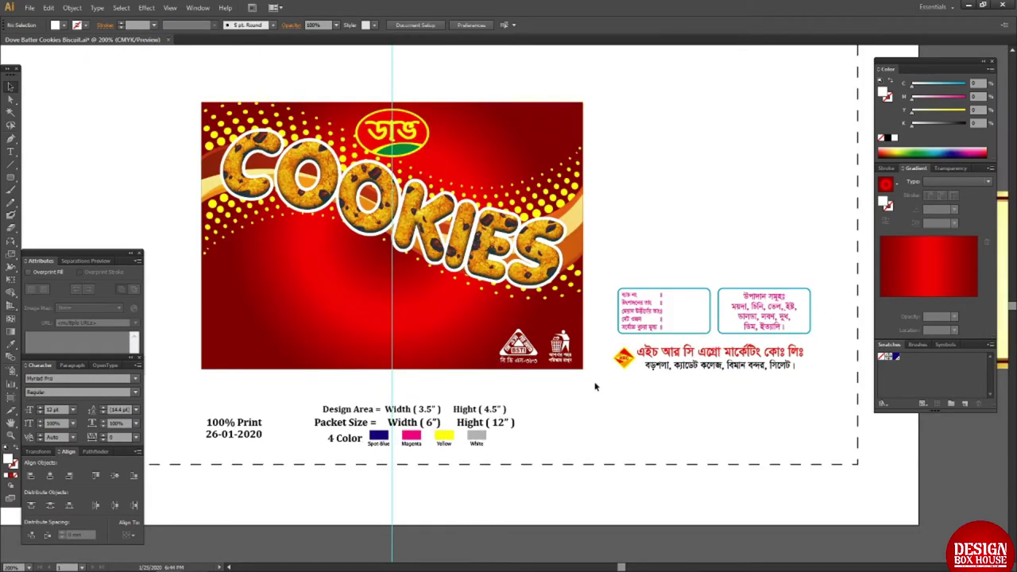
# Move the HRC company block into the packet's lower-left corner and draw a white rounded rectangle around it
pyautogui.moveTo(626, 361); pyautogui.dragTo(232, 351)
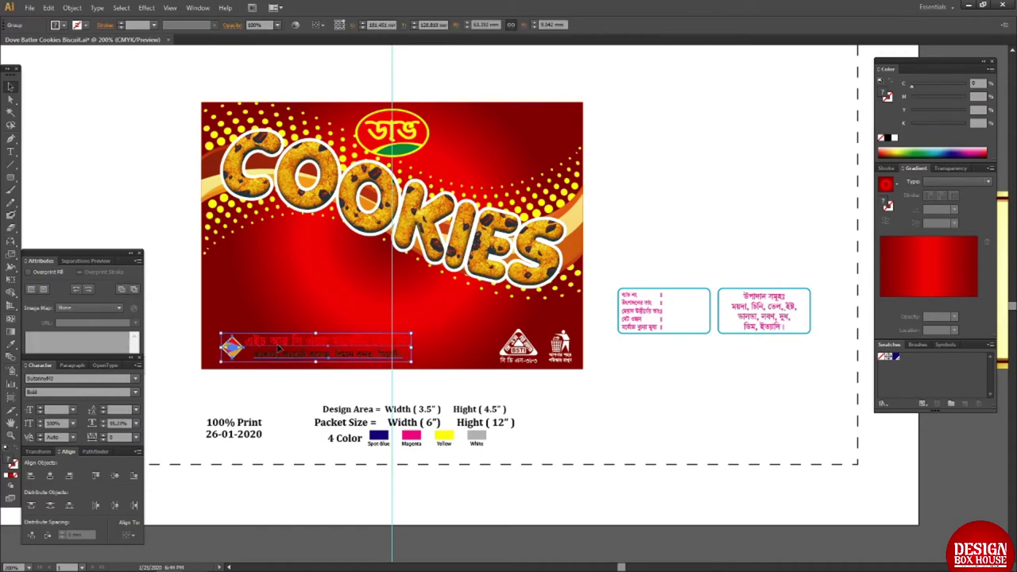
pyautogui.hotkey('ctrl', 'shift', 'a')
pyautogui.press('Tab')
pyautogui.moveTo(227, 278); pyautogui.dragTo(549, 363)
pyautogui.press('Tab')
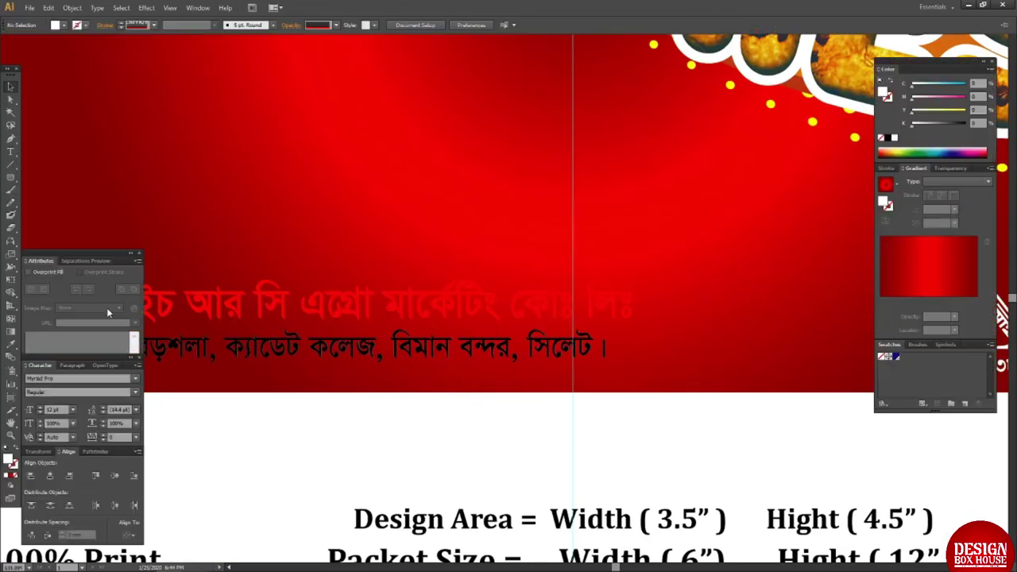
pyautogui.moveTo(164, 287); pyautogui.dragTo(303, 293)
pyautogui.moveTo(167, 278); pyautogui.dragTo(788, 375)
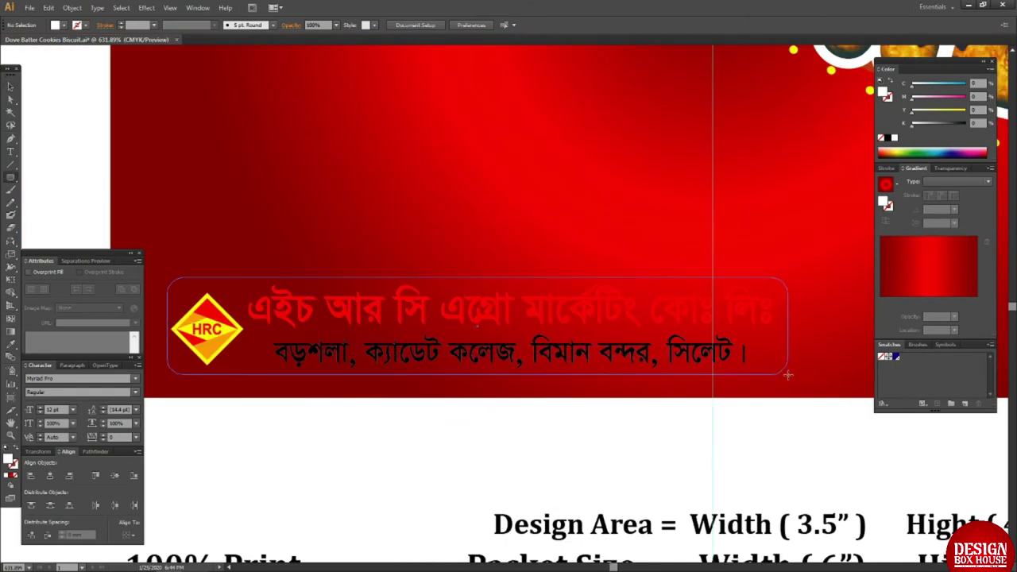
pyautogui.moveTo(789, 375); pyautogui.dragTo(788, 375)
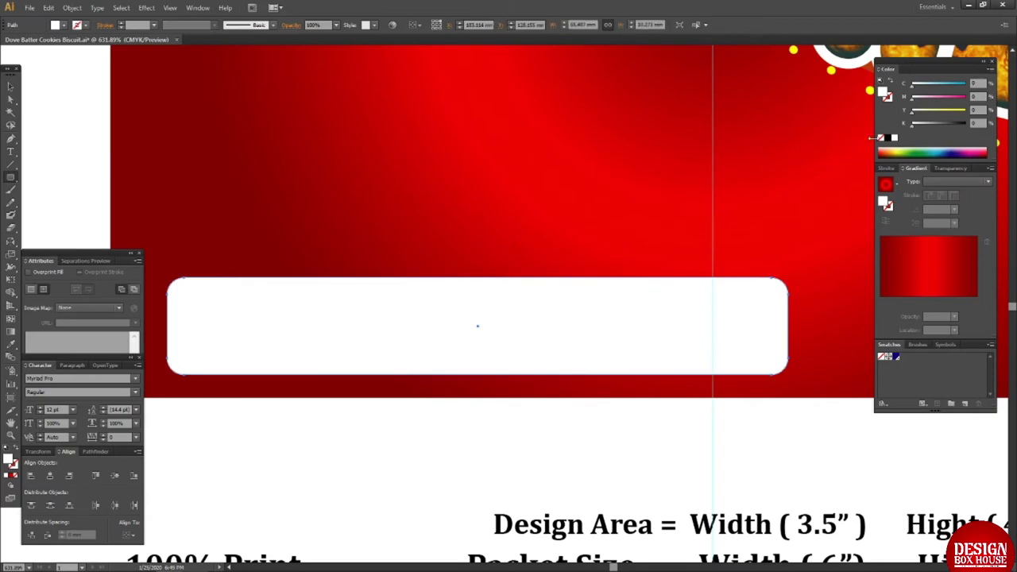
# Fill the rounded rectangle with yellow at Y 100 and leave it without a stroke
pyautogui.moveTo(912, 113); pyautogui.dragTo(968, 118)
pyautogui.click(887, 97)
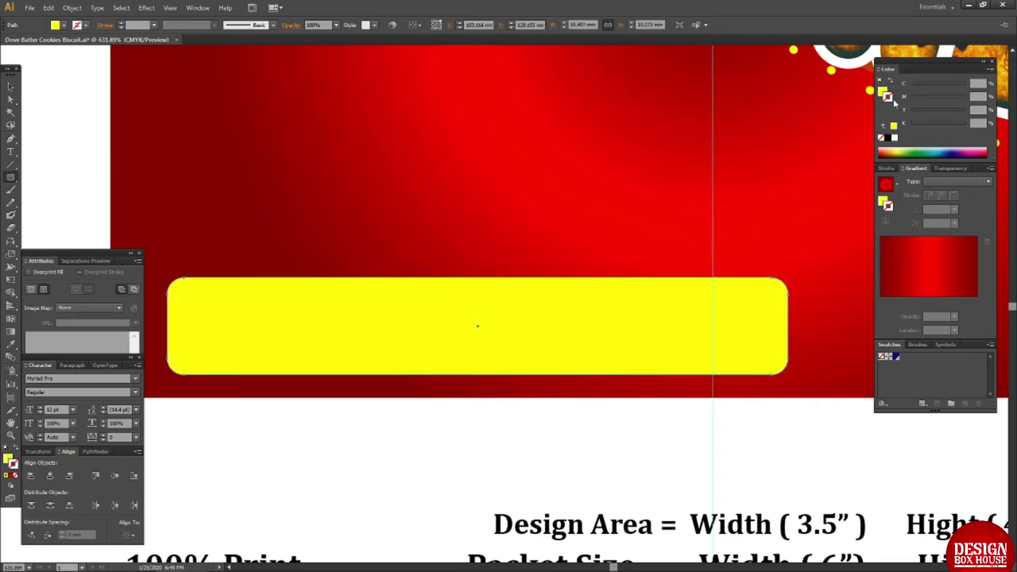
pyautogui.click(969, 108)
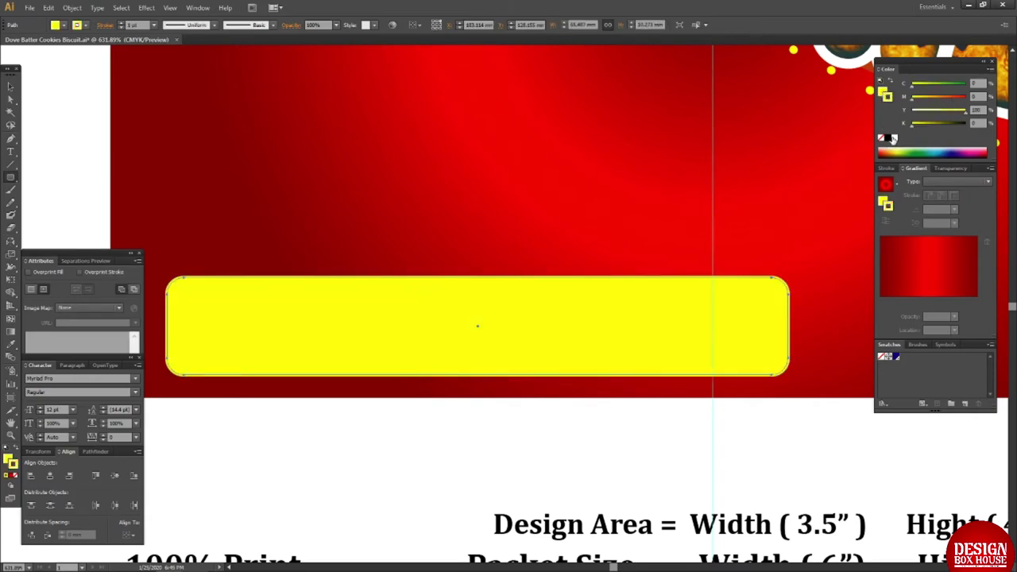
pyautogui.click(880, 139)
# Cut the yellow rounded rectangle and paste it behind the HRC company block
pyautogui.hotkey('ctrl', 'x')
pyautogui.press('v')
pyautogui.click(237, 328)
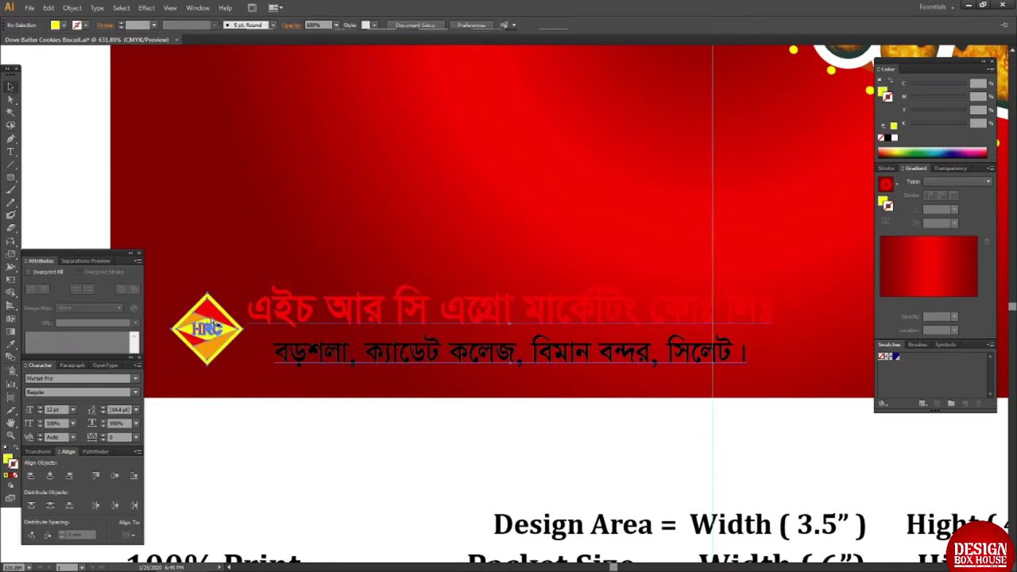
pyautogui.hotkey('ctrl', 'b')
# Centre the HRC company block and the yellow rounded rectangle on each other horizontally and vertically
pyautogui.keyDown('shift'); pyautogui.click(237, 328); pyautogui.keyUp('shift')
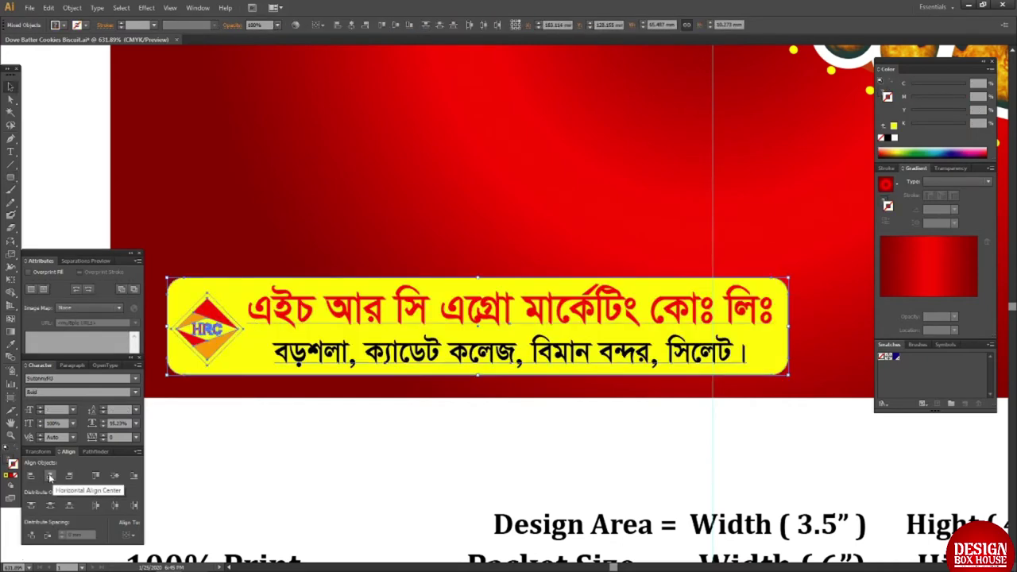
pyautogui.click(50, 476)
pyautogui.click(115, 476)
pyautogui.hotkey('ctrl', 'shift', 'a')
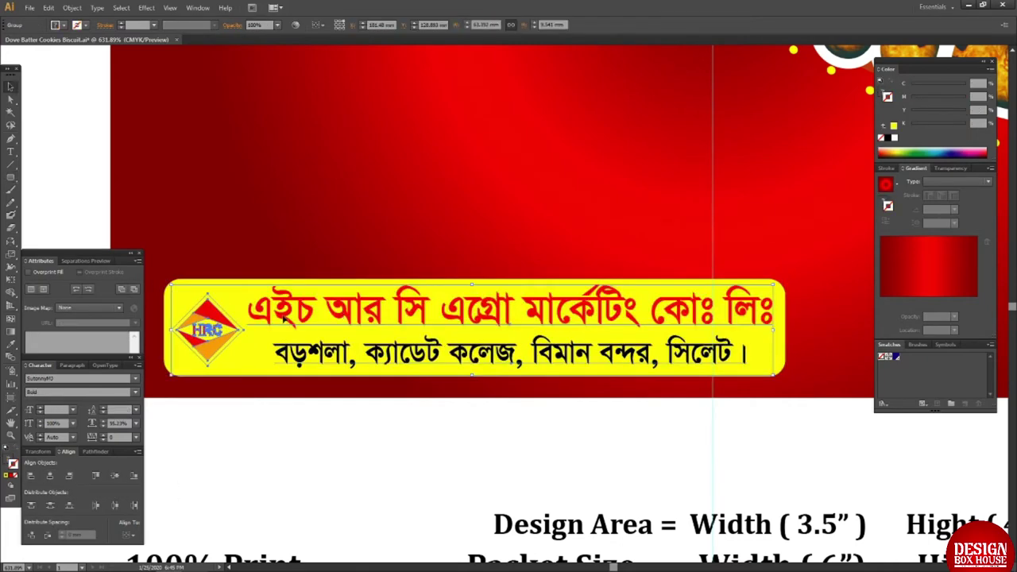
# Enlarge the yellow rounded rectangle slightly by raising its upper edge and extending its right edge
pyautogui.press('Tab')
pyautogui.hotkey('ctrl', '-')
pyautogui.hotkey('ctrl', '-')
pyautogui.hotkey('ctrl', '-')
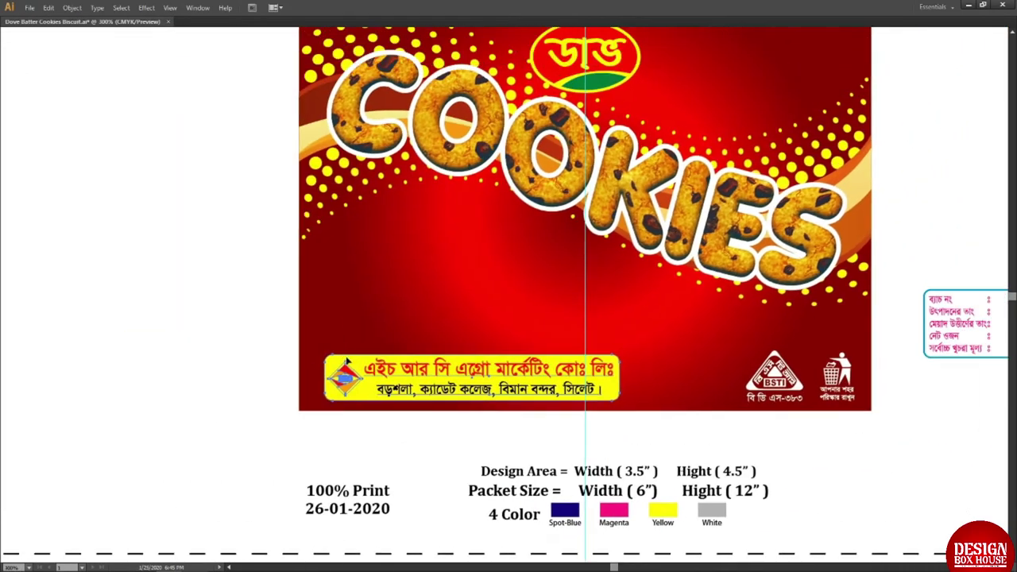
pyautogui.hotkey('ctrl', 'shift', 'a')
pyautogui.moveTo(475, 403); pyautogui.dragTo(351, 368)
pyautogui.moveTo(136, 276); pyautogui.dragTo(664, 350)
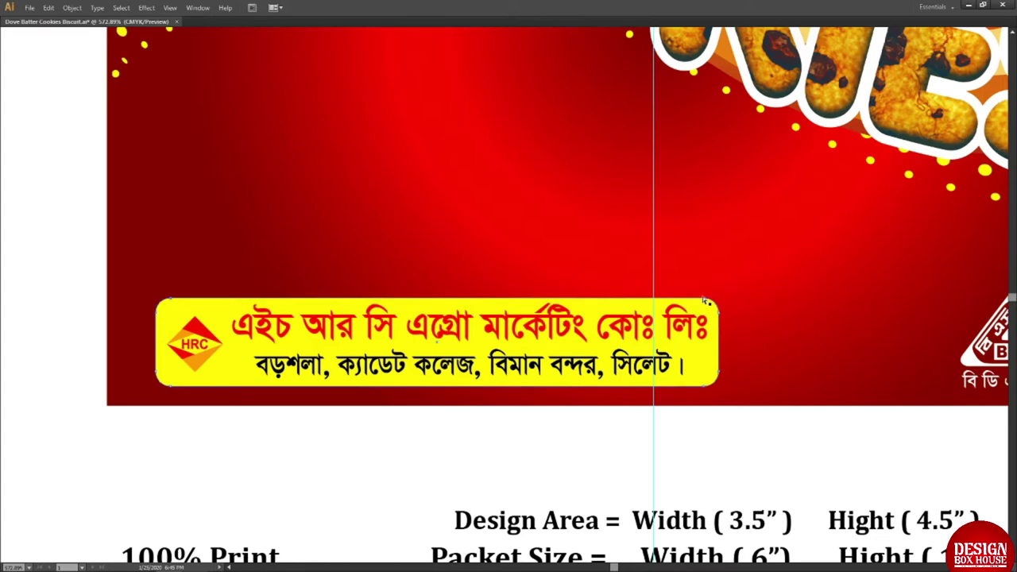
pyautogui.moveTo(717, 300); pyautogui.dragTo(706, 294)
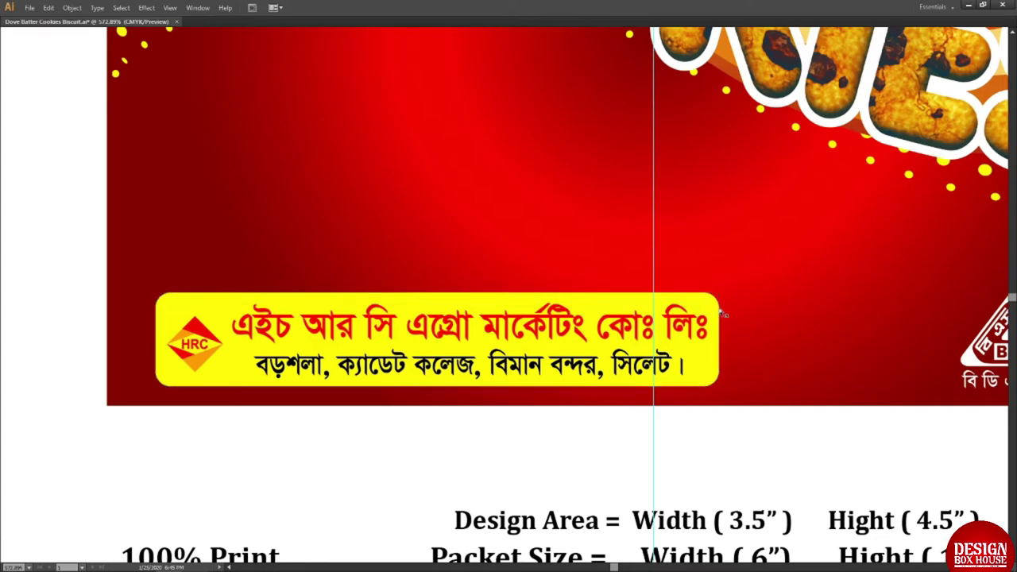
pyautogui.moveTo(712, 389); pyautogui.dragTo(711, 388)
pyautogui.click(713, 363)
# Ungroup the selected company block on the yellow rounded rectangle
pyautogui.rightClick(571, 332)
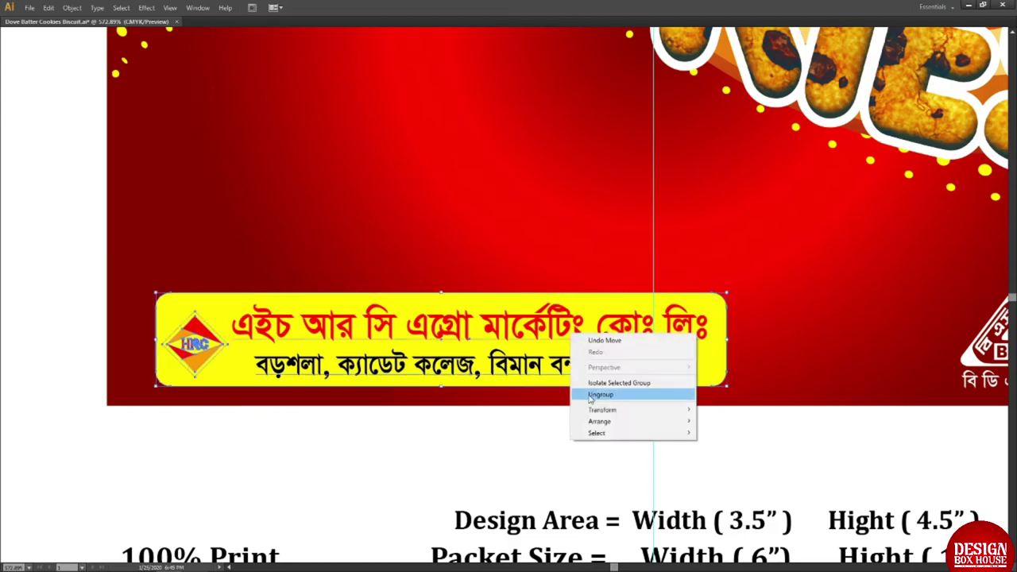
pyautogui.click(592, 396)
pyautogui.press('Tab')
pyautogui.press('Tab')
pyautogui.scroll(-5, 489, 286)
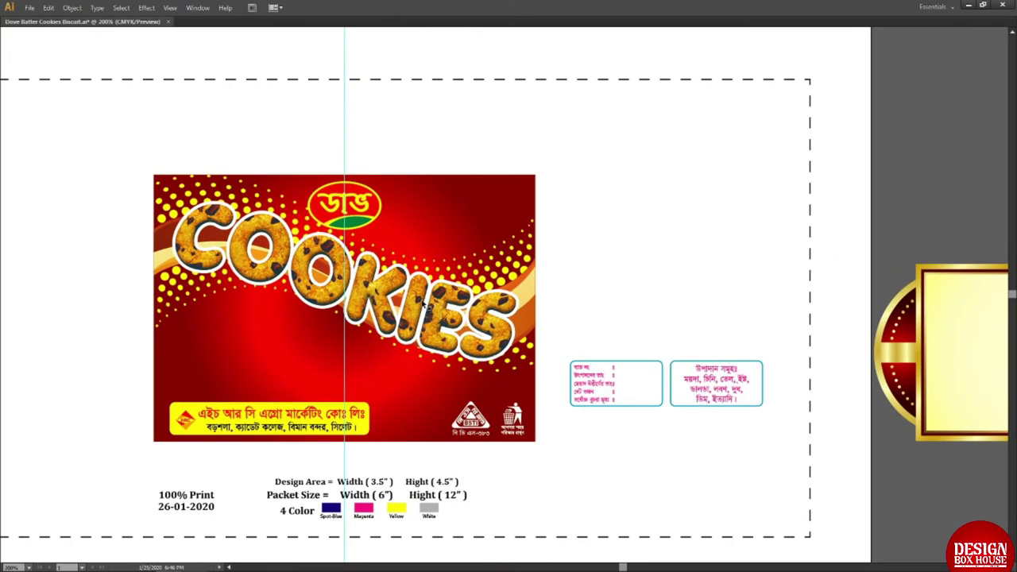
# Move the batch details box higher beside the packet and place the ingredients box in the packet's upper-right corner
pyautogui.moveTo(680, 297); pyautogui.dragTo(634, 281)
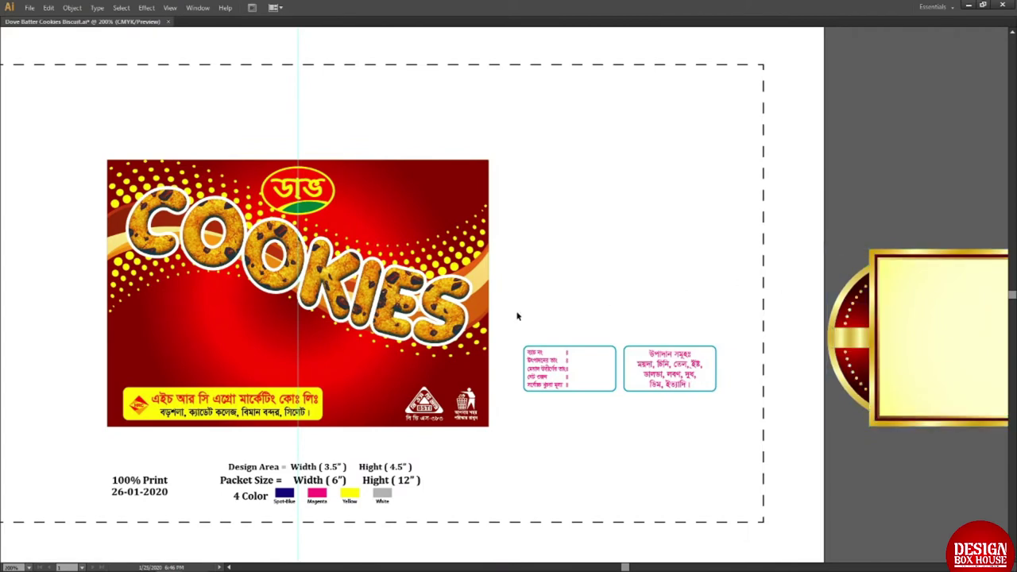
pyautogui.moveTo(520, 317); pyautogui.dragTo(546, 314)
pyautogui.moveTo(541, 373); pyautogui.dragTo(619, 257)
pyautogui.moveTo(734, 350); pyautogui.dragTo(499, 172)
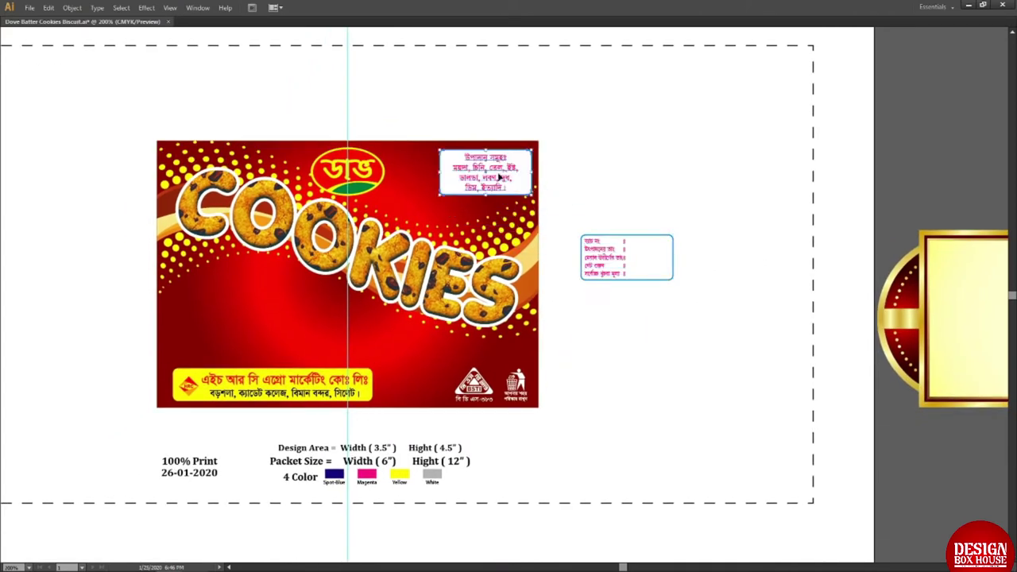
pyautogui.hotkey('ctrl', 'shift', 'a')
pyautogui.moveTo(500, 257); pyautogui.dragTo(566, 273)
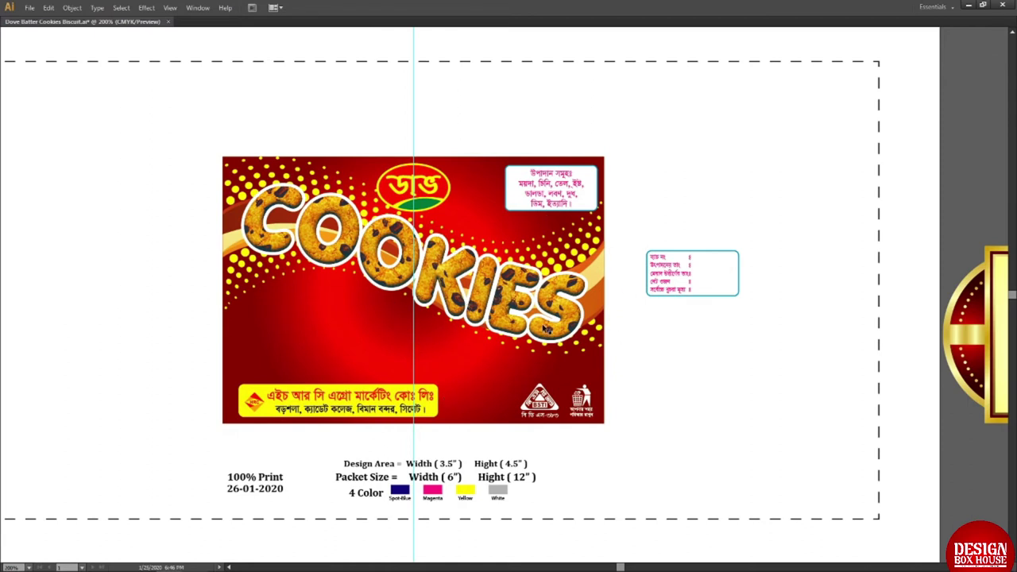
pyautogui.moveTo(892, 321); pyautogui.dragTo(360, 320)
pyautogui.hotkey('ctrl', '-')
pyautogui.hotkey('ctrl', '-')
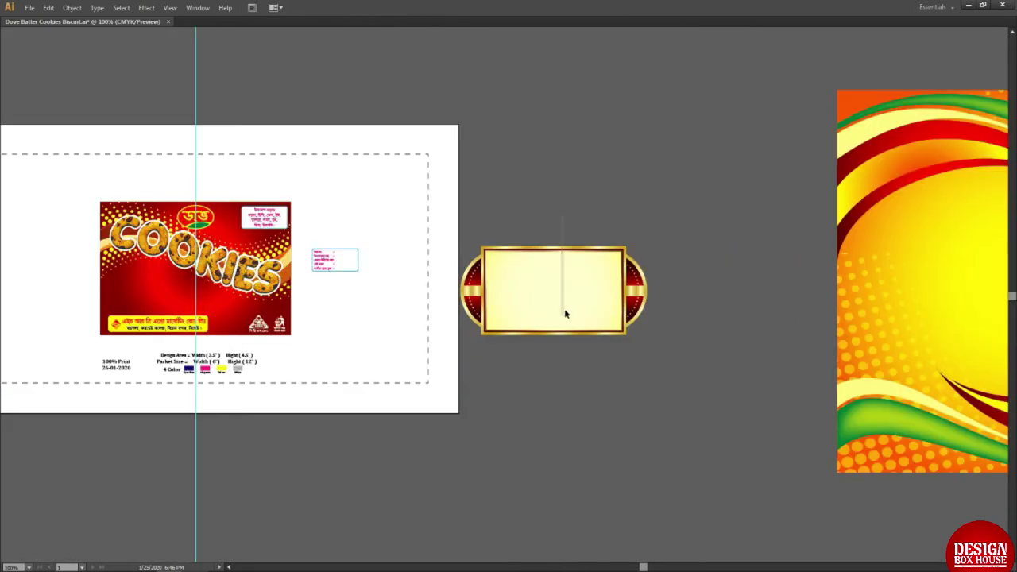
pyautogui.click(565, 308)
pyautogui.moveTo(602, 294); pyautogui.dragTo(802, 329)
# Add the placeholder text "sdfsdf" on the blank area beside the packet's lower-left part and select all its characters
pyautogui.moveTo(264, 208); pyautogui.dragTo(528, 403)
pyautogui.moveTo(389, 352); pyautogui.dragTo(351, 291)
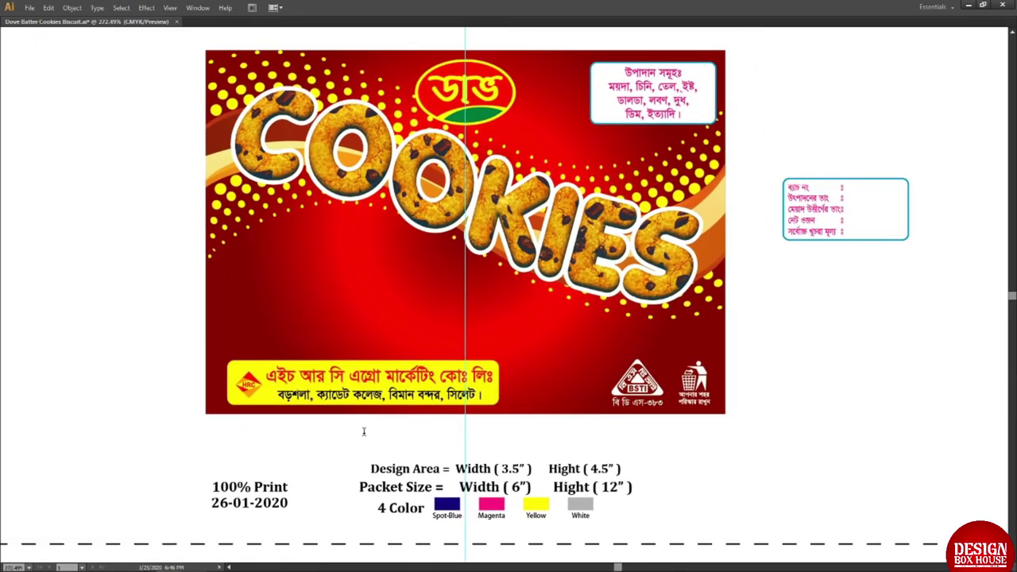
pyautogui.moveTo(408, 436); pyautogui.dragTo(443, 452)
pyautogui.moveTo(415, 440); pyautogui.dragTo(158, 342)
pyautogui.doubleClick(158, 343)
pyautogui.hotkey('ctrl', 'a')
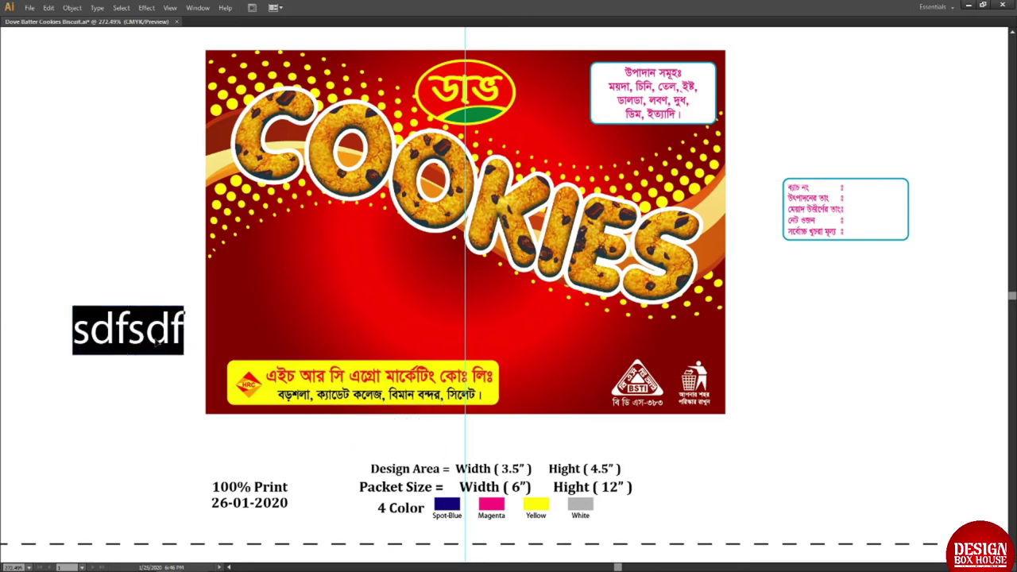
# Set the placeholder text's font to Arial Bold
pyautogui.hotkey('ctrl', 't')
pyautogui.click(58, 379)
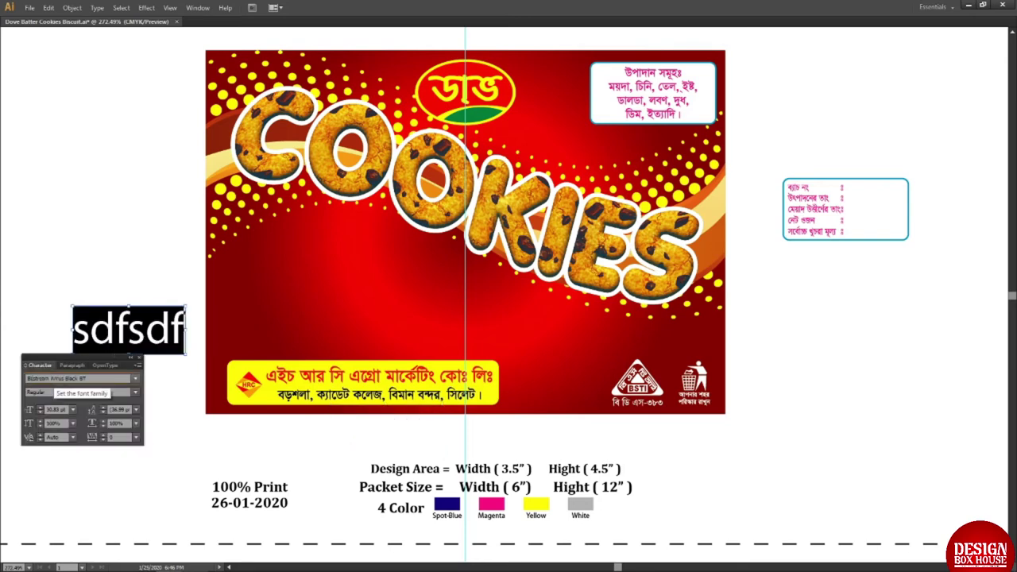
pyautogui.press('Return')
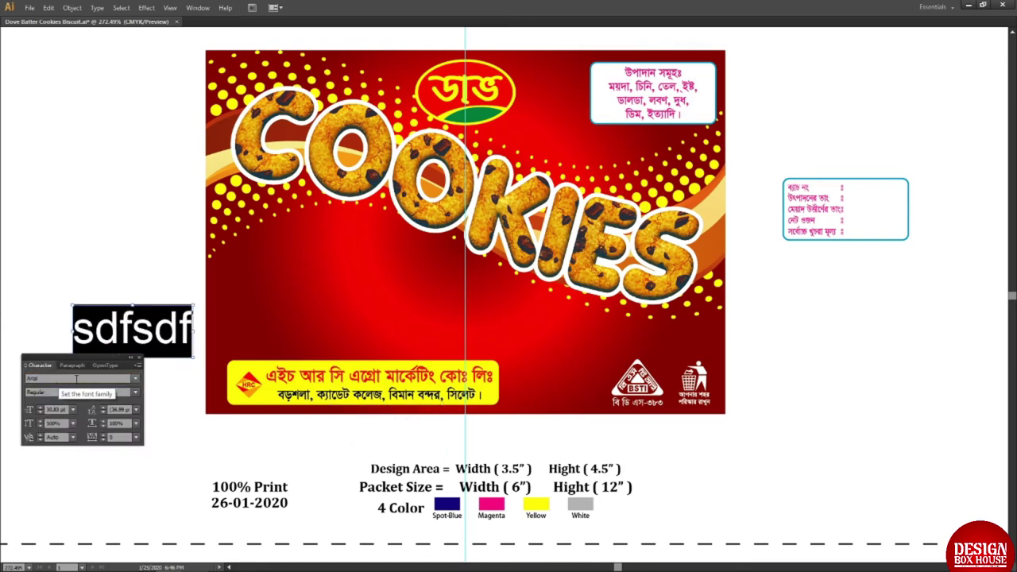
pyautogui.click(136, 393)
pyautogui.click(99, 473)
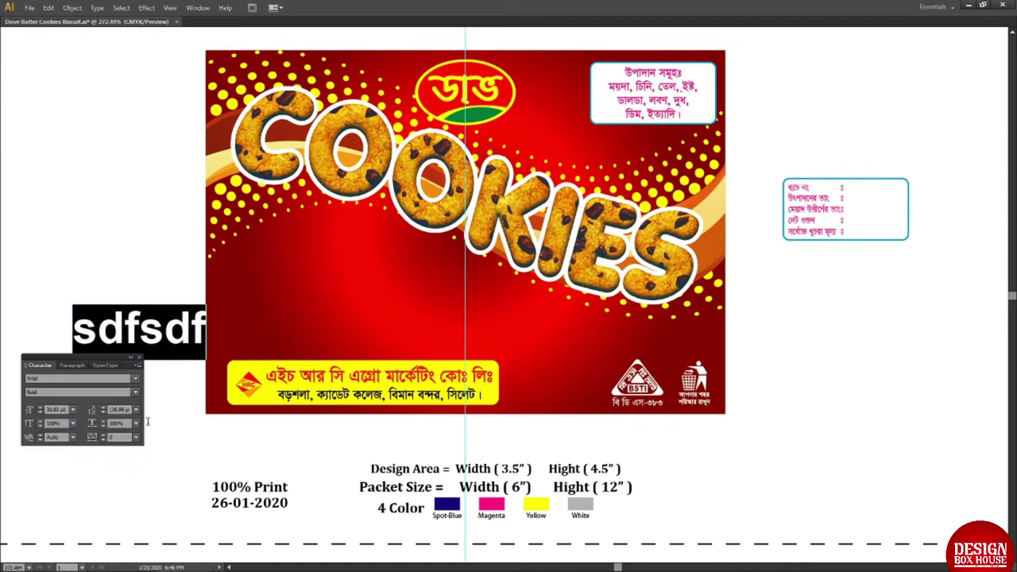
# Replace the placeholder text with the word "Biscuit"
pyautogui.write('Bisuc')
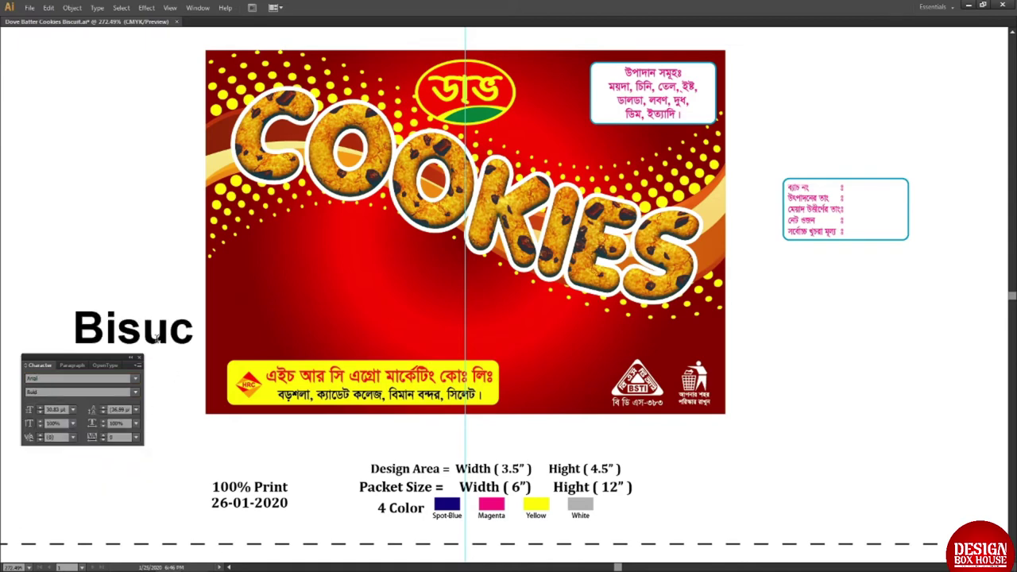
pyautogui.write('it')
pyautogui.hotkey('ctrl', 'a')
pyautogui.press('BackSpace')
pyautogui.write('Biscuit')
# Move the Biscuit text onto the packet beneath COOKIES and tilt it along the lettering's slope
pyautogui.keyDown('ctrl'); pyautogui.click(157, 339); pyautogui.keyUp('ctrl')
pyautogui.hotkey('ctrl', 'shift', 'c')
pyautogui.moveTo(143, 337); pyautogui.dragTo(473, 282)
pyautogui.press('a')
pyautogui.press('Tab')
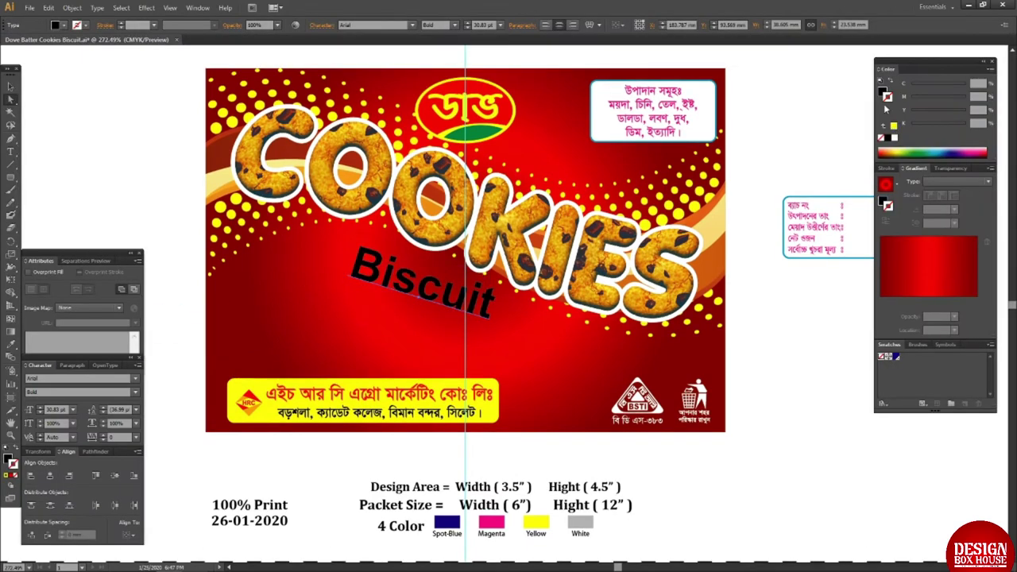
# Try a white fill on the Biscuit text with a yellow-filled copy behind it, outlined by a 3 pt yellow stroke
pyautogui.click(895, 137)
pyautogui.hotkey('ctrl', 'c')
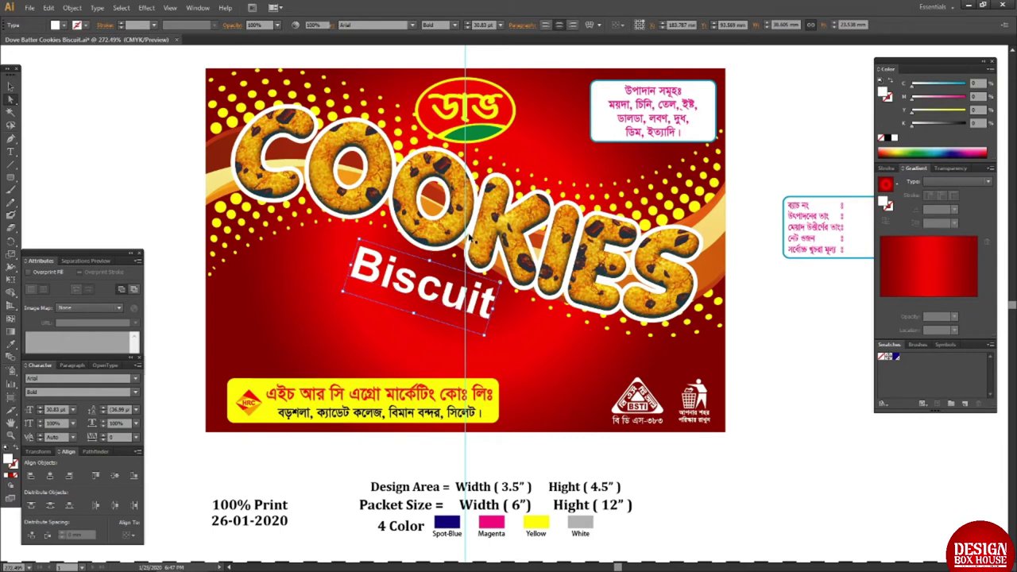
pyautogui.hotkey('ctrl', 'b')
pyautogui.click(888, 168)
pyautogui.click(914, 181)
pyautogui.click(913, 180)
pyautogui.click(913, 181)
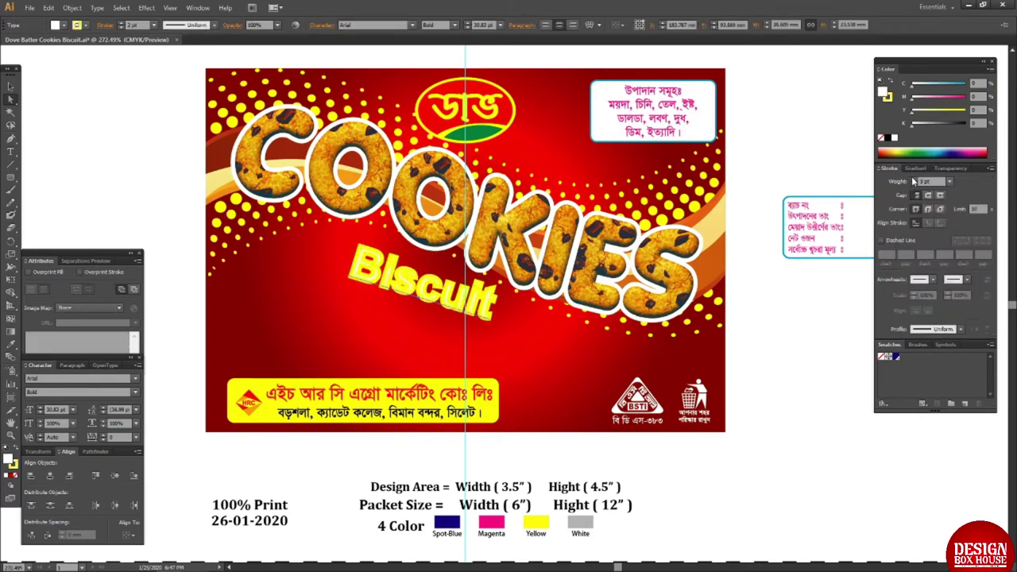
pyautogui.moveTo(892, 100); pyautogui.dragTo(882, 91)
pyautogui.hotkey('ctrl', 'c')
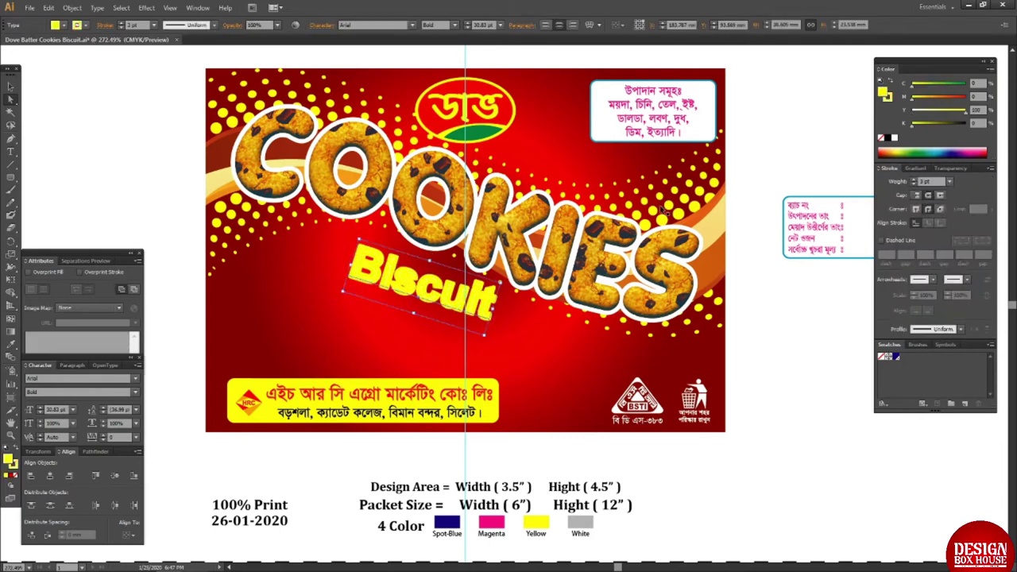
pyautogui.hotkey('ctrl', 'f')
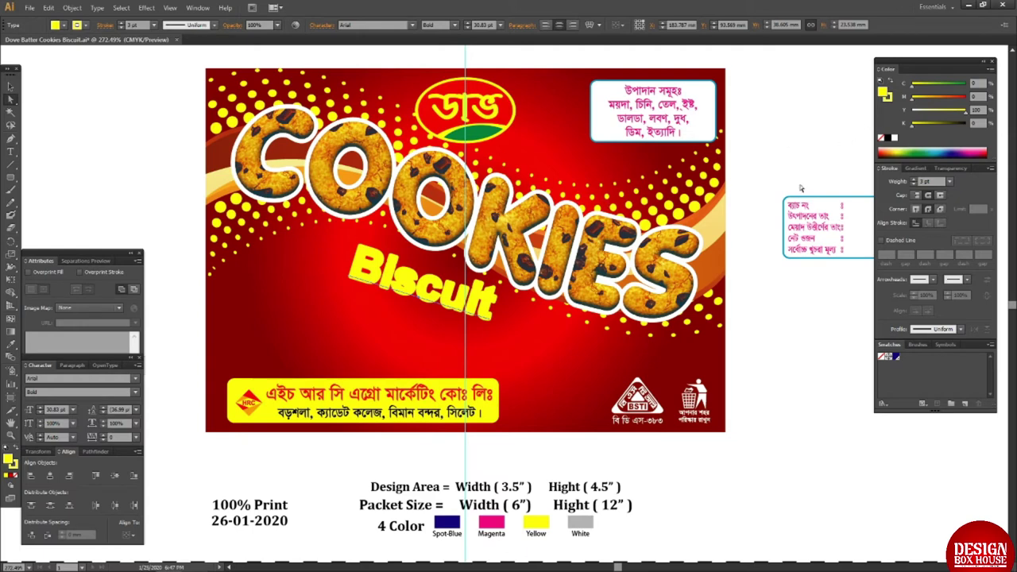
# Undo the stroked copies of the Biscuit text and give the word a plain yellow fill
pyautogui.hotkey('ctrl', 'z')
pyautogui.hotkey('ctrl', 'z')
pyautogui.hotkey('ctrl', 'z')
pyautogui.hotkey('ctrl', 'z')
pyautogui.hotkey('ctrl', 'z')
pyautogui.hotkey('ctrl', 'z')
pyautogui.hotkey('ctrl', 'z')
pyautogui.press('v')
pyautogui.click(307, 337)
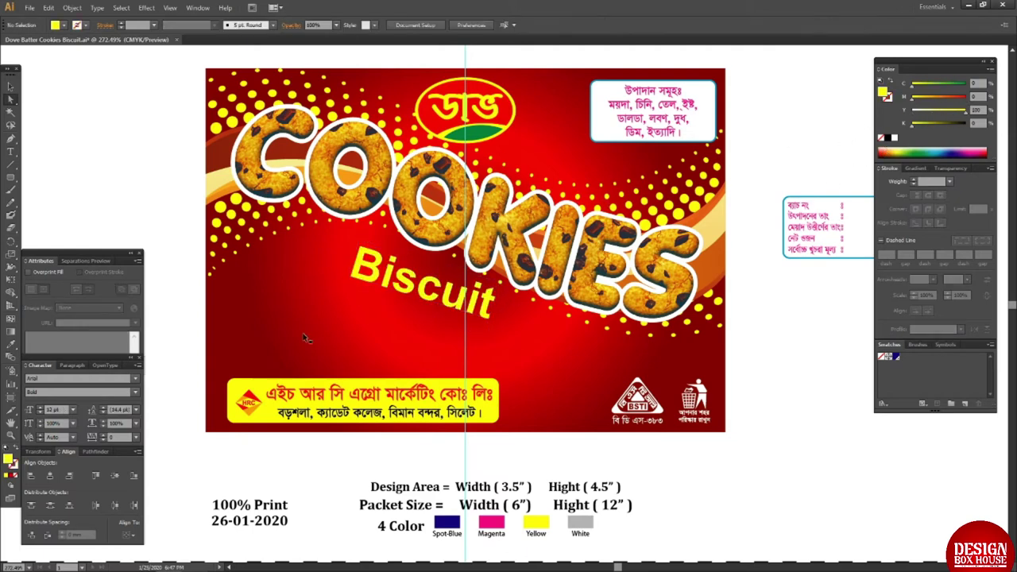
# Move the Biscuit text further left beneath COOKIES and undo its tilt
pyautogui.click(384, 287)
pyautogui.hscroll(1, 384, 287)
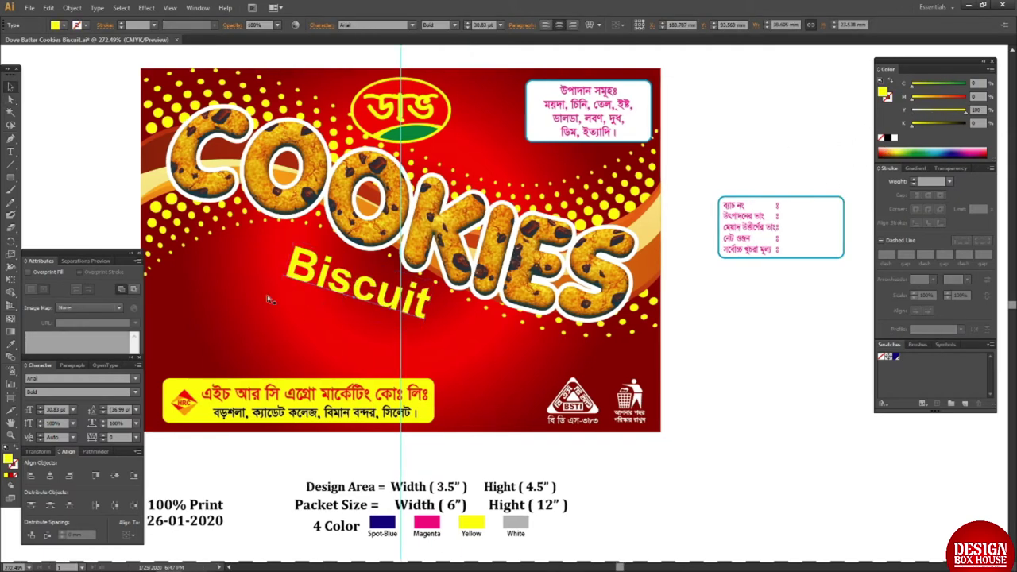
pyautogui.moveTo(382, 286); pyautogui.dragTo(342, 271)
pyautogui.hotkey('ctrl', 'z')
pyautogui.hotkey('ctrl', 'z')
pyautogui.hotkey('ctrl', 'z')
pyautogui.hotkey('ctrl', 'z')
pyautogui.hotkey('ctrl', 'z')
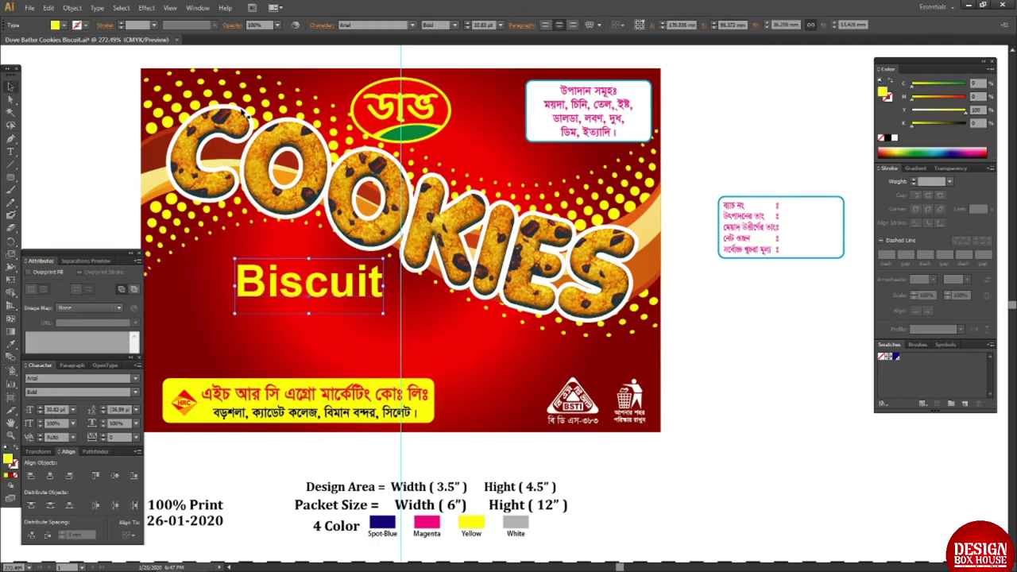
# Apply a horizontal Arc warp with a 15% bend to the Biscuit text
pyautogui.click(590, 25)
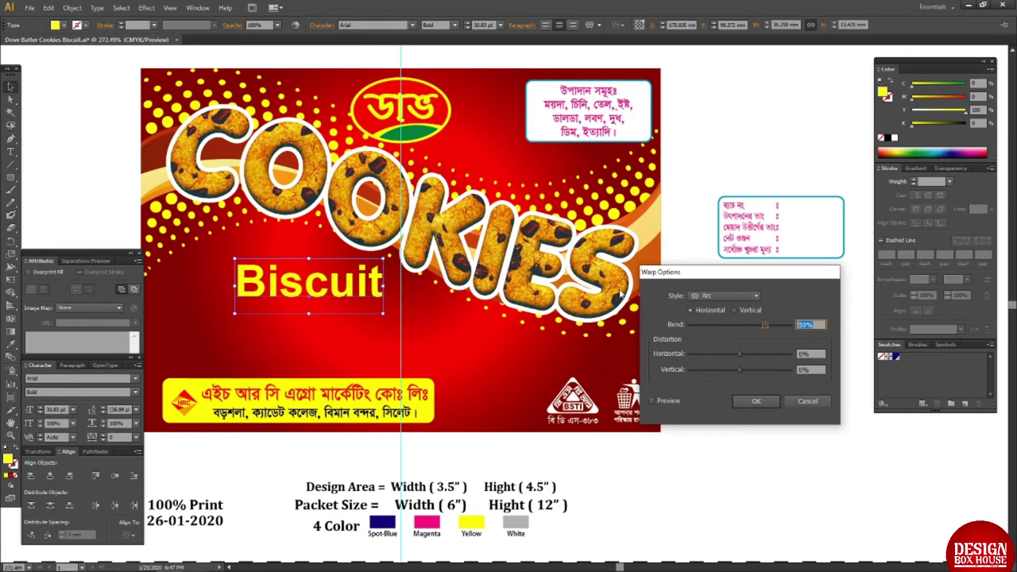
pyautogui.click(661, 402)
pyautogui.click(806, 328)
pyautogui.press('Down')
pyautogui.press('Down')
pyautogui.press('Down')
pyautogui.press('Down')
pyautogui.press('Down')
pyautogui.press('Down')
pyautogui.press('Down')
pyautogui.press('Down')
pyautogui.press('Down')
pyautogui.press('Down')
pyautogui.press('Down')
pyautogui.press('Down')
pyautogui.press('Down')
pyautogui.press('Down')
pyautogui.press('Down')
pyautogui.press('Down')
pyautogui.press('Down')
pyautogui.press('Down')
pyautogui.press('Down')
pyautogui.press('Down')
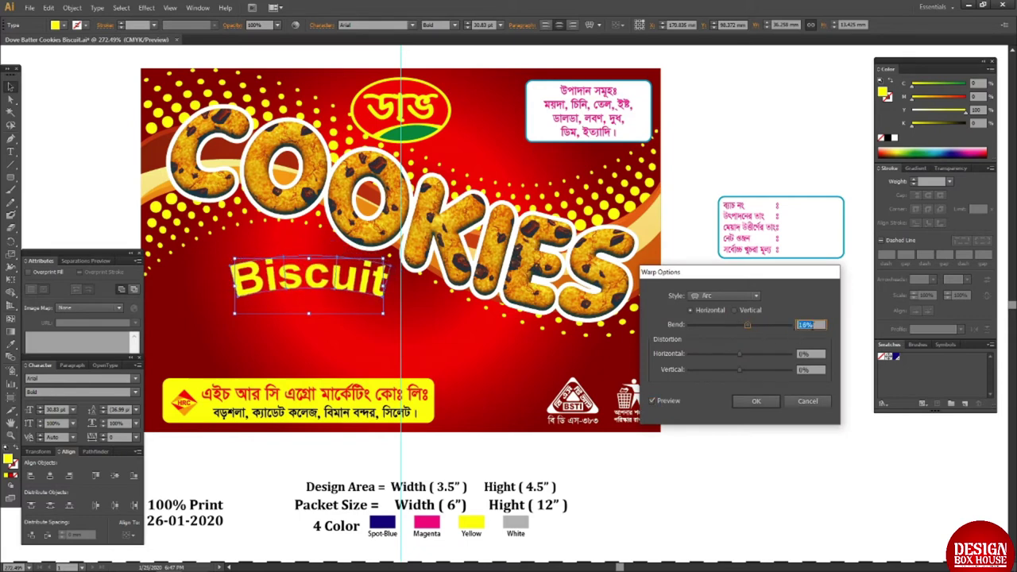
pyautogui.click(755, 401)
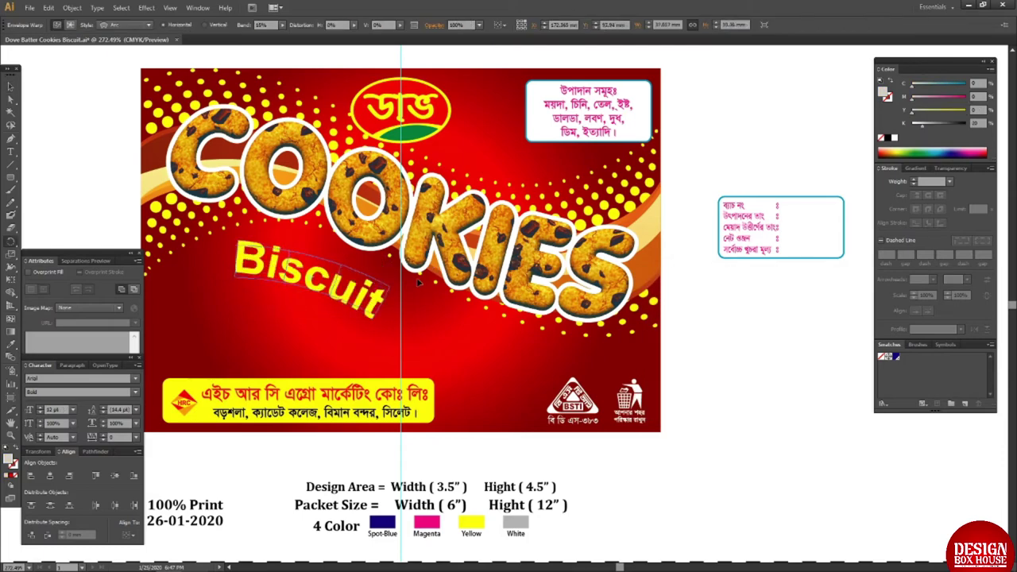
# Rotate the arced Biscuit text clockwise to follow the slope of the COOKIES lettering
pyautogui.moveTo(332, 286); pyautogui.dragTo(337, 283)
pyautogui.press('r')
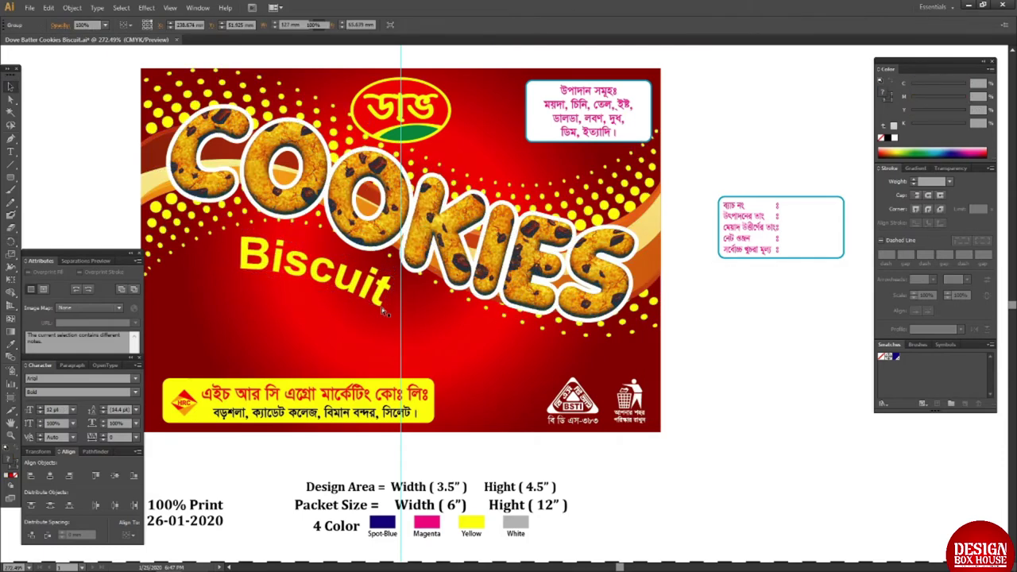
pyautogui.keyDown('ctrl'); pyautogui.click(455, 294); pyautogui.keyUp('ctrl')
# Move the batch details box onto the packet above the company block and bring it to the front
pyautogui.hotkey('ctrl', '-')
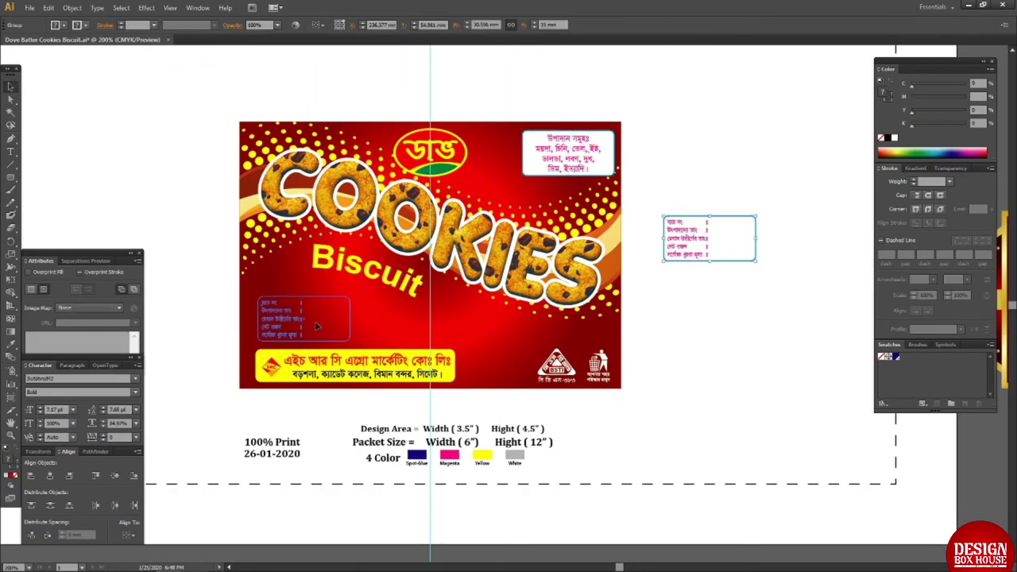
pyautogui.click(313, 320)
pyautogui.hotkey('ctrl', 'y')
pyautogui.click(292, 319)
pyautogui.hotkey('ctrl', 'y')
pyautogui.hotkey('ctrl', 'shift', ']')
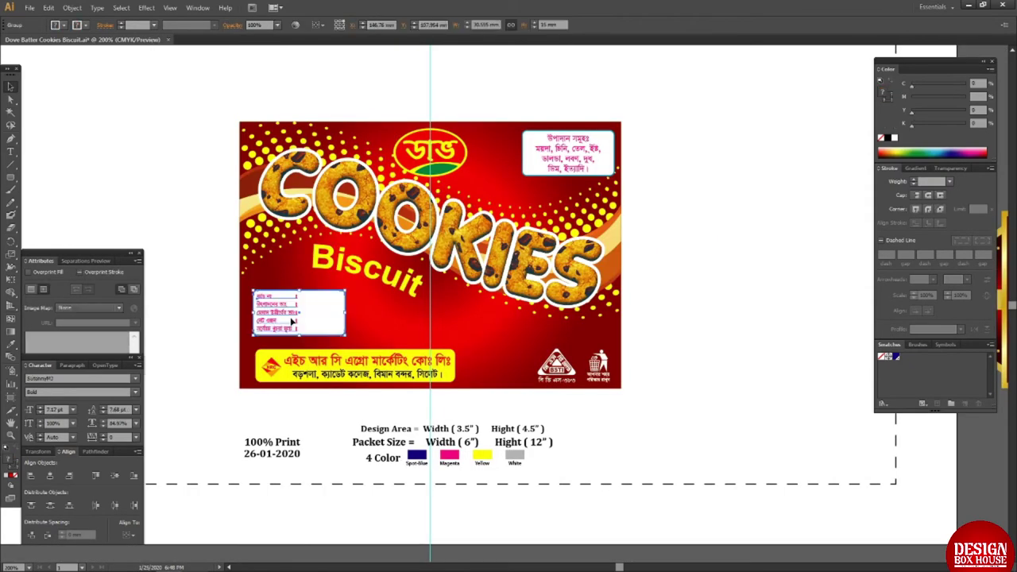
# Align the batch details box with the left edge of the yellow company block
pyautogui.moveTo(290, 320); pyautogui.dragTo(288, 325)
pyautogui.keyDown('shift'); pyautogui.click(268, 363); pyautogui.keyUp('shift')
pyautogui.press('Tab')
# Move the batch details box to the packet's lower-right corner and right-align it with the ingredients box
pyautogui.moveTo(109, 237); pyautogui.dragTo(734, 387)
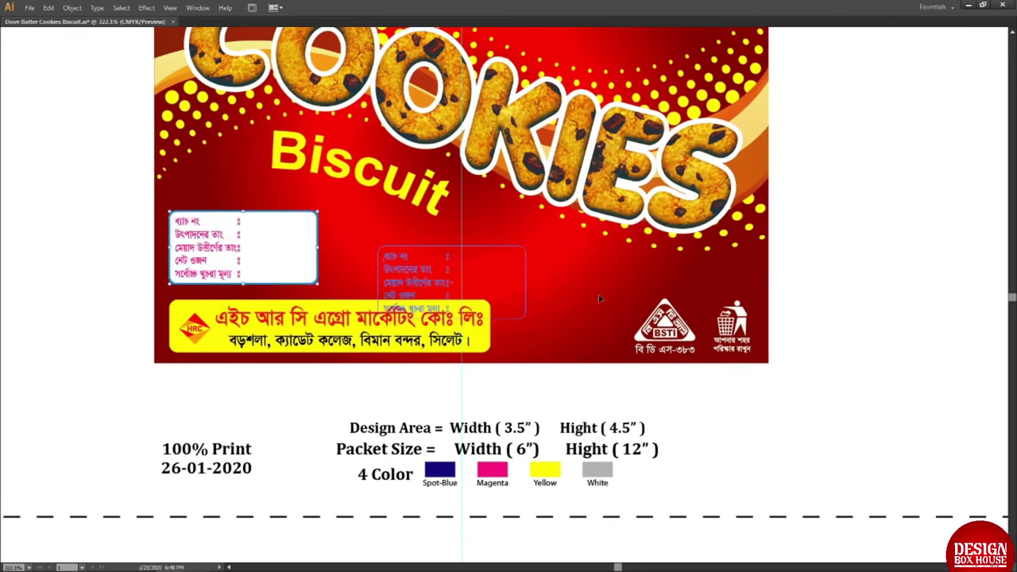
pyautogui.moveTo(600, 299); pyautogui.dragTo(691, 316)
pyautogui.moveTo(688, 318); pyautogui.dragTo(498, 388)
pyautogui.keyDown('shift'); pyautogui.click(613, 107); pyautogui.keyUp('shift')
pyautogui.press('Tab')
pyautogui.click(69, 476)
pyautogui.press('Tab')
# Move the BSTI and litter-bin marks out from the batch details box to the area left of it
pyautogui.click(572, 440)
pyautogui.hotkey('ctrl', 'shift', '[')
pyautogui.click(600, 442)
pyautogui.keyDown('shift'); pyautogui.click(663, 442); pyautogui.keyUp('shift')
pyautogui.hotkey('ctrl', 'alt', '3')
pyautogui.hotkey('ctrl', 'shift', 'a')
pyautogui.moveTo(495, 434); pyautogui.dragTo(524, 393)
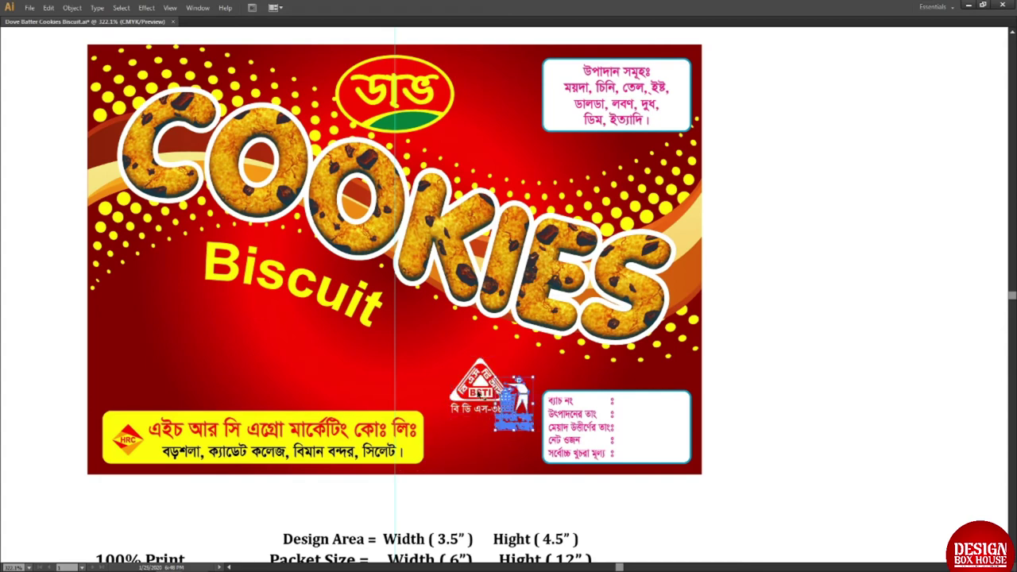
# Scale the company block down slightly and place the BSTI and litter-bin marks between it and the batch details box
pyautogui.click(371, 433)
pyautogui.moveTo(423, 437); pyautogui.dragTo(396, 437)
pyautogui.moveTo(462, 407); pyautogui.dragTo(431, 456)
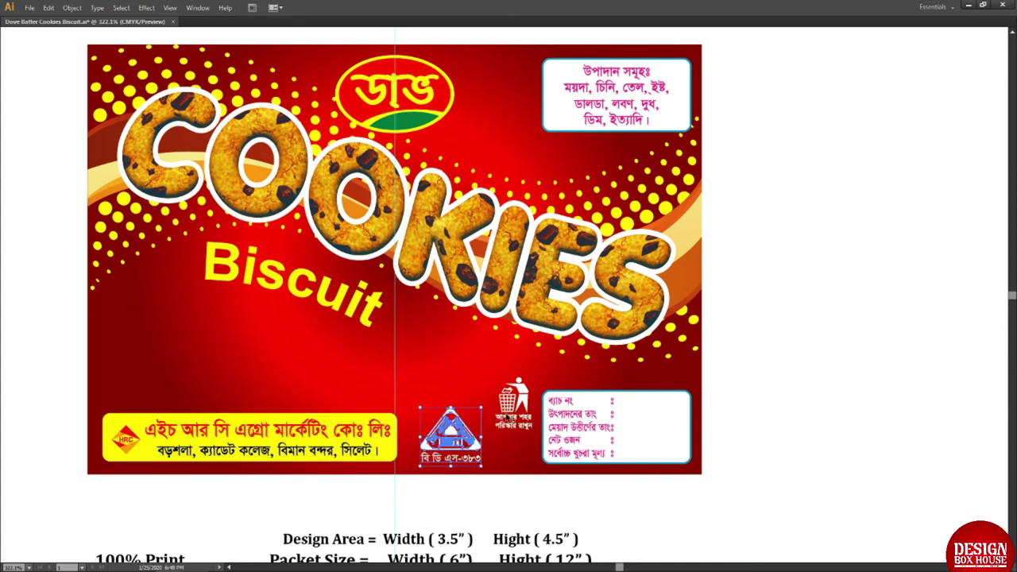
pyautogui.moveTo(507, 417); pyautogui.dragTo(504, 445)
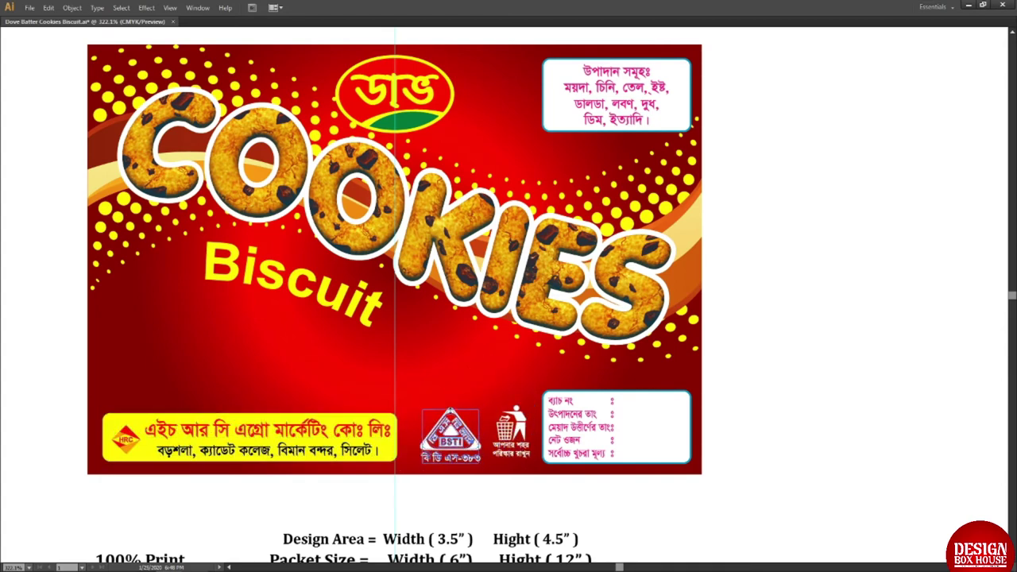
# Centre the BSTI and litter-bin marks on each other vertically and scale them down slightly
pyautogui.keyDown('shift'); pyautogui.click(509, 435); pyautogui.keyUp('shift')
pyautogui.press('Tab')
pyautogui.click(114, 476)
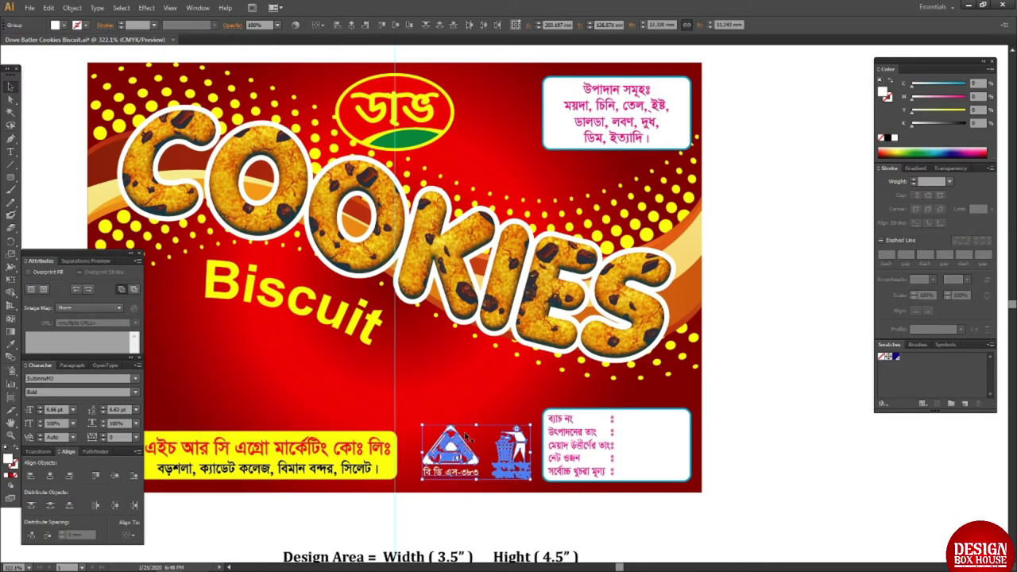
pyautogui.moveTo(530, 425); pyautogui.dragTo(527, 428)
# Align the bottom edges of the company block and the batch details box
pyautogui.click(380, 444)
pyautogui.press('Tab')
pyautogui.moveTo(373, 443); pyautogui.dragTo(393, 414)
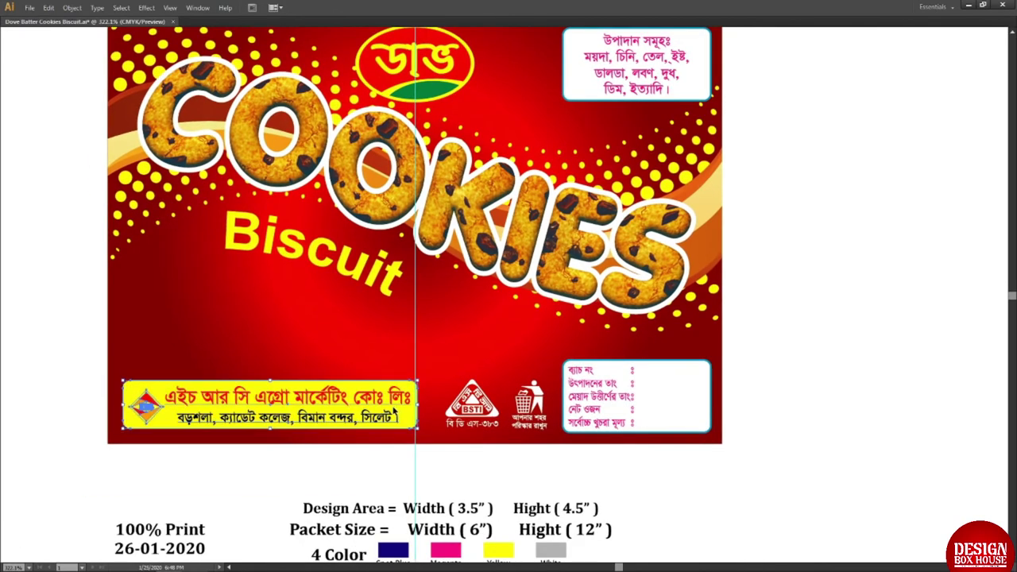
pyautogui.click(472, 404)
pyautogui.click(630, 411)
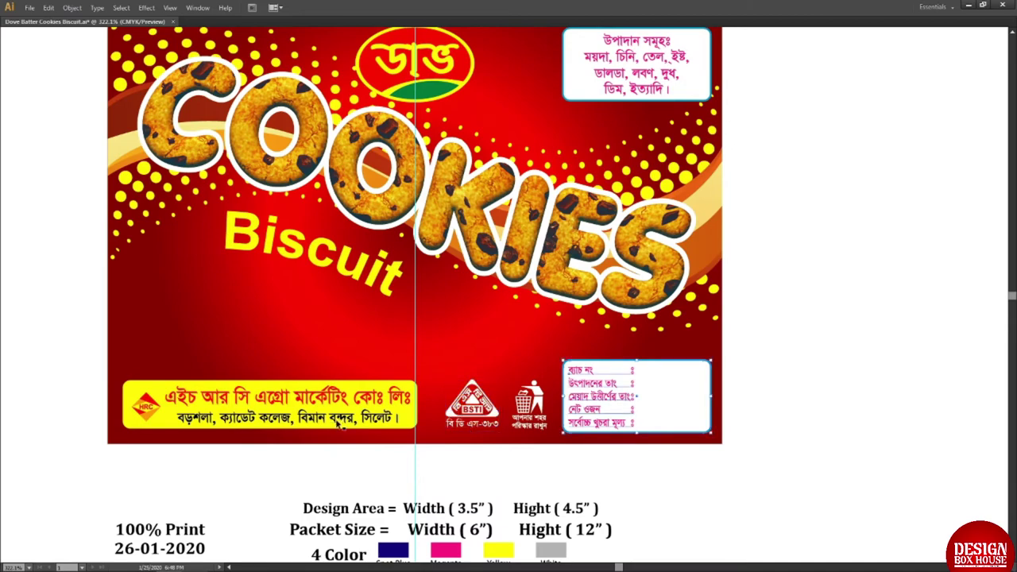
pyautogui.keyDown('shift'); pyautogui.click(336, 422); pyautogui.keyUp('shift')
pyautogui.press('Tab')
pyautogui.click(188, 476)
pyautogui.click(258, 480)
pyautogui.press('Tab')
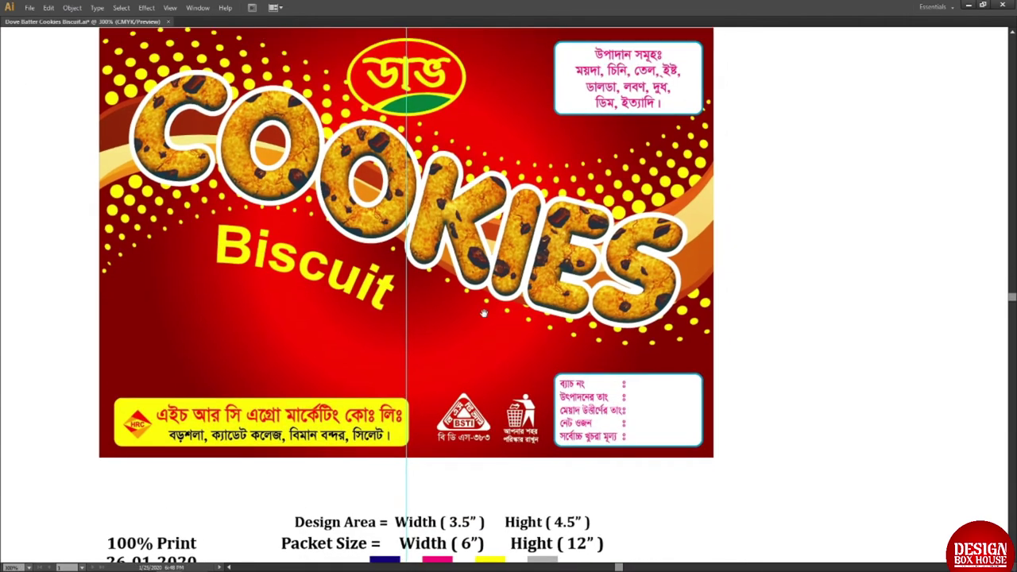
# Set the keyboard increment to 5 mm in the preferences
pyautogui.hotkey('ctrl', '-')
pyautogui.press('Tab')
pyautogui.hotkey('ctrl', 'k')
pyautogui.write('.5')
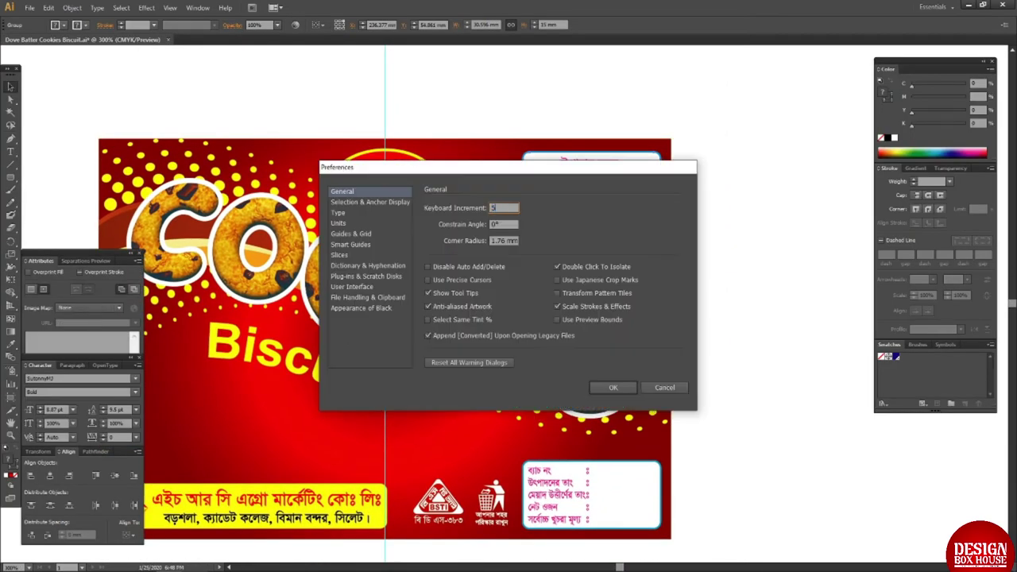
pyautogui.press('Return')
# Align the company block to the left and bottom edges of the packet background
pyautogui.moveTo(146, 518); pyautogui.dragTo(243, 466)
pyautogui.click(256, 462)
pyautogui.press('a')
pyautogui.keyDown('shift'); pyautogui.click(205, 419); pyautogui.keyUp('shift')
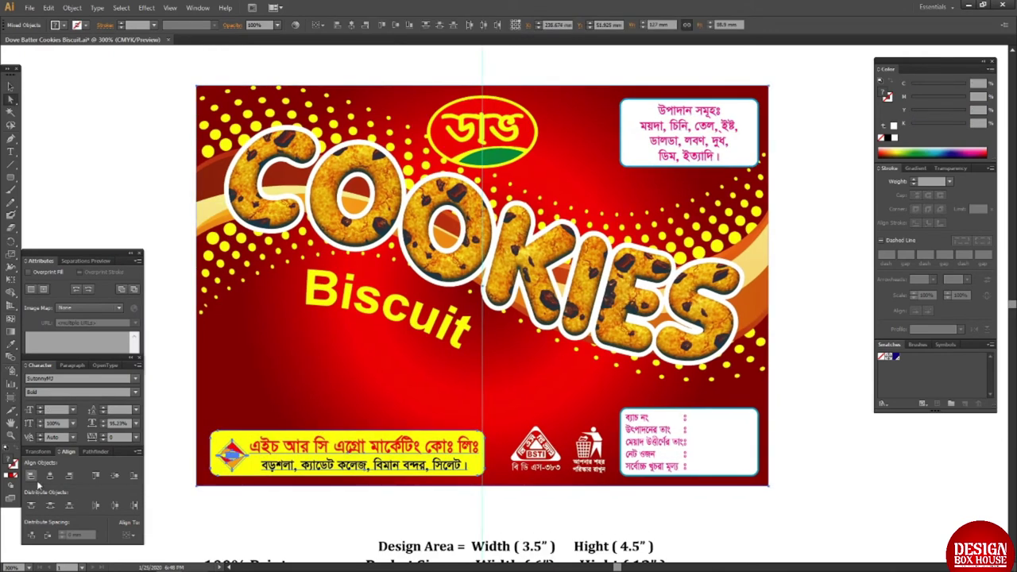
pyautogui.click(32, 477)
pyautogui.click(133, 477)
# Try nudging the company block inward from the packet's corner, and return it to the bottom-left corner
pyautogui.press('v')
pyautogui.click(229, 463)
pyautogui.hotkey('shift', 'Up')
pyautogui.hotkey('shift', 'Right')
pyautogui.moveTo(229, 463); pyautogui.dragTo(206, 485)
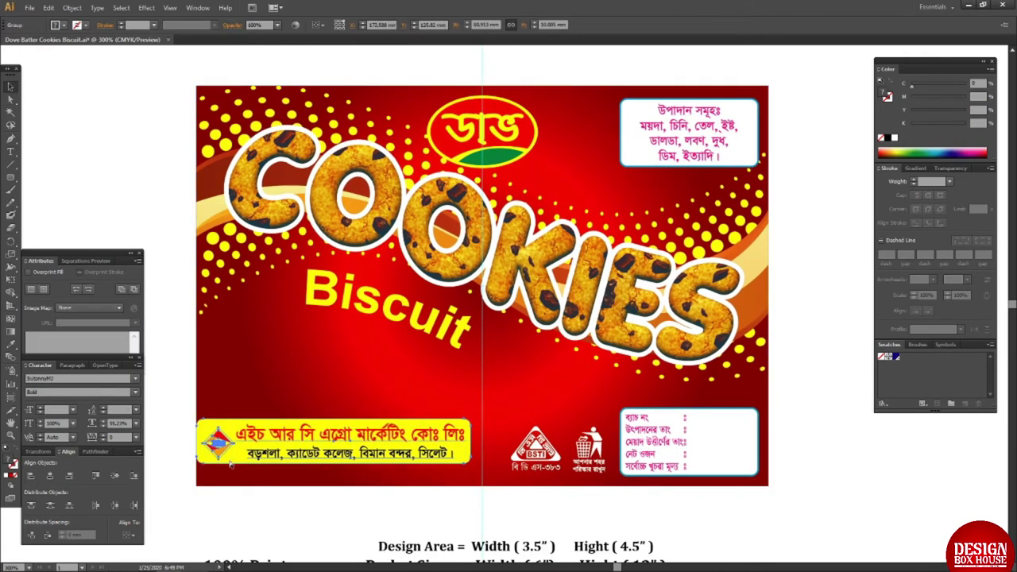
# Set the keyboard increment to 3 mm and nudge the company block one increment right and one up
pyautogui.hotkey('ctrl', 'k')
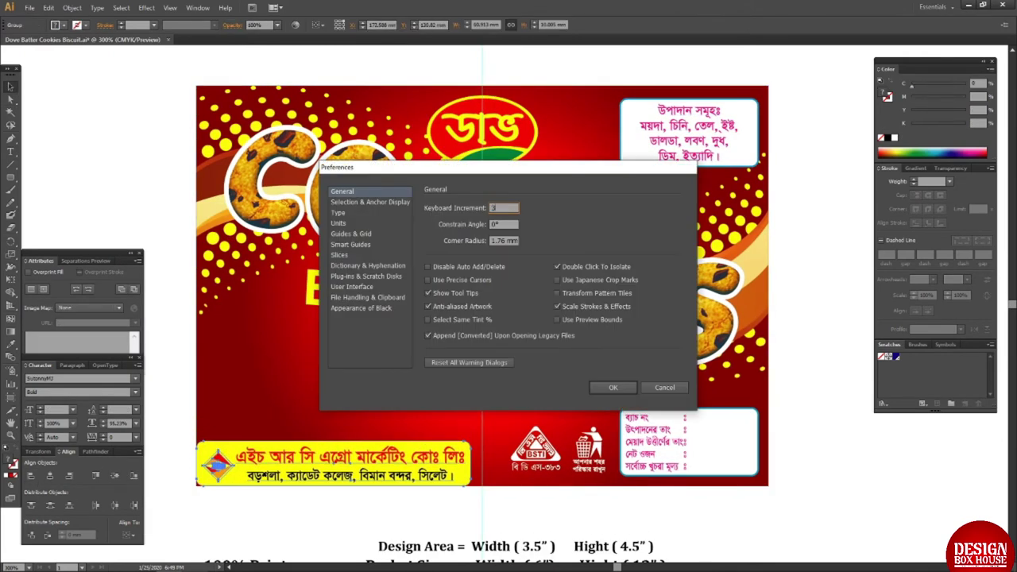
pyautogui.write('2')
pyautogui.press('Return')
pyautogui.press('Right')
pyautogui.press('Up')
pyautogui.press('Tab')
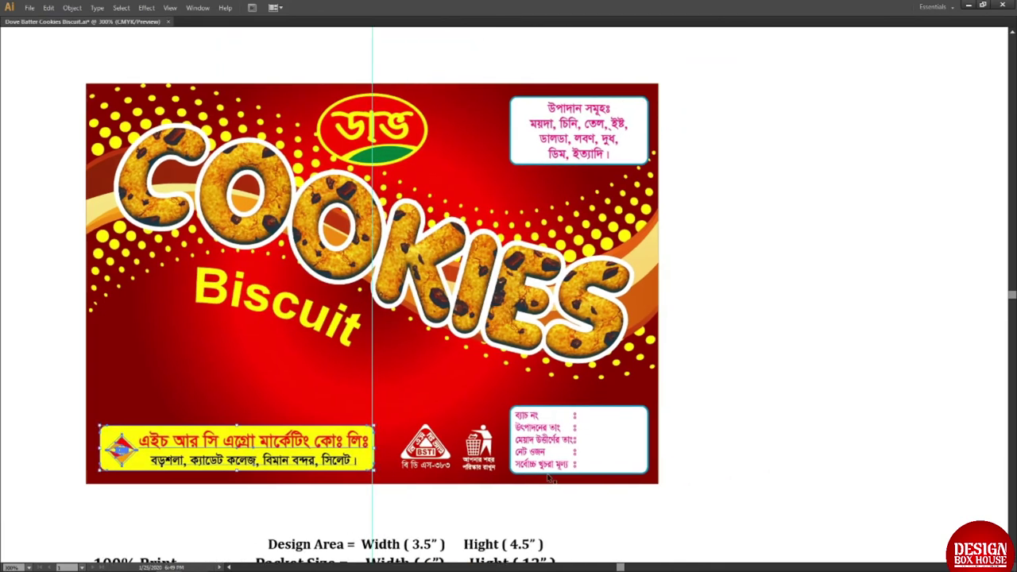
# Align the batch details box to the right and bottom edges of the packet background
pyautogui.click(548, 467)
pyautogui.keyDown('shift'); pyautogui.click(495, 432); pyautogui.keyUp('shift')
pyautogui.press('Tab')
pyautogui.click(70, 477)
pyautogui.click(133, 477)
pyautogui.hotkey('ctrl', 'shift', 'a')
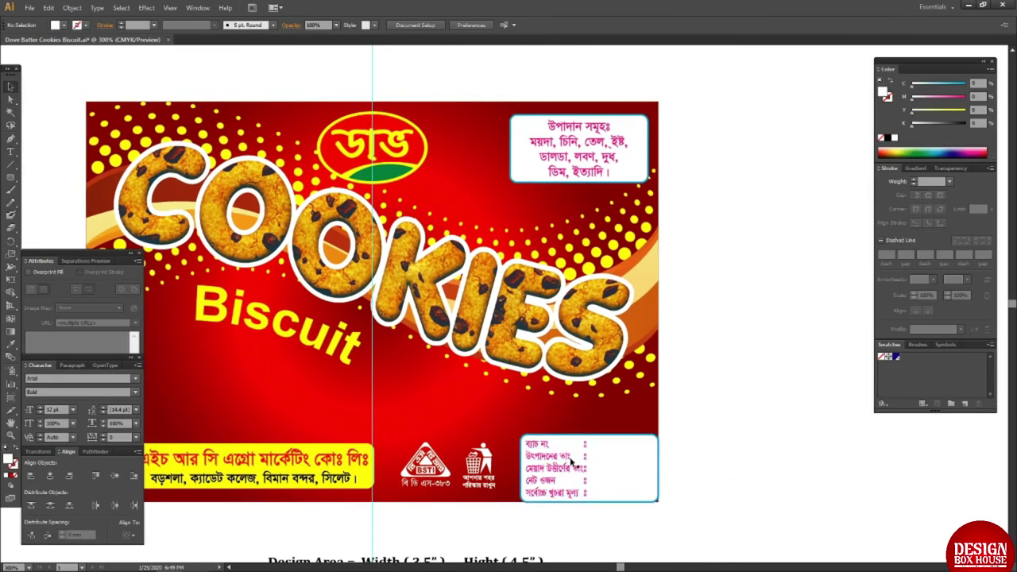
# Nudge the batch details box one increment up and one left from the packet's corner
pyautogui.click(571, 462)
pyautogui.press('Up')
pyautogui.press('Left')
# Align the ingredients box to the right and top edges of the packet background, and nudge it one increment down and one left
pyautogui.moveTo(574, 160); pyautogui.dragTo(556, 163)
pyautogui.keyDown('ctrl'); pyautogui.keyDown('shift'); pyautogui.click(474, 188); pyautogui.keyUp('shift'); pyautogui.keyUp('ctrl')
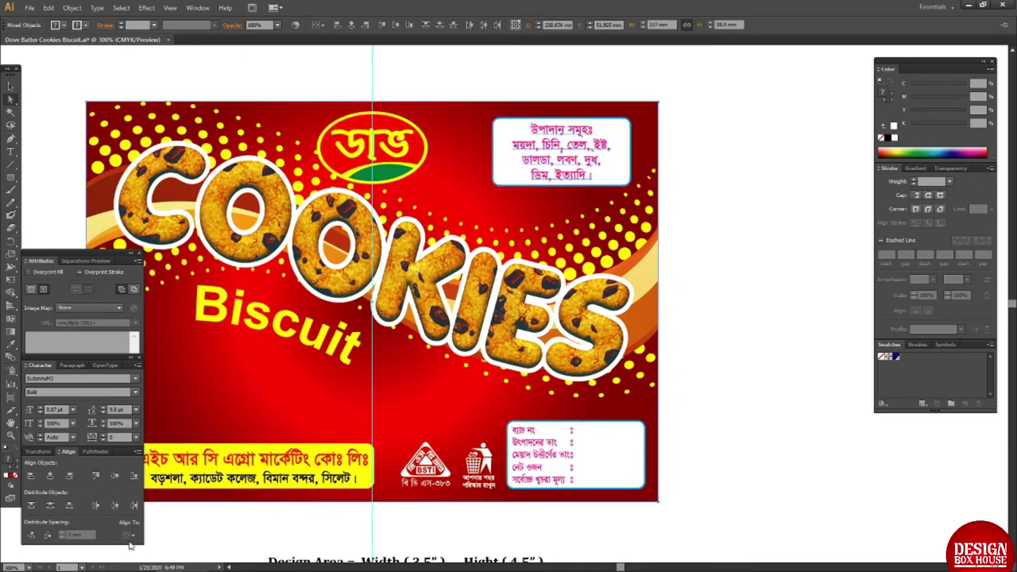
pyautogui.click(69, 477)
pyautogui.click(95, 477)
pyautogui.hotkey('ctrl', 'shift', 'a')
pyautogui.click(561, 137)
pyautogui.press('Down')
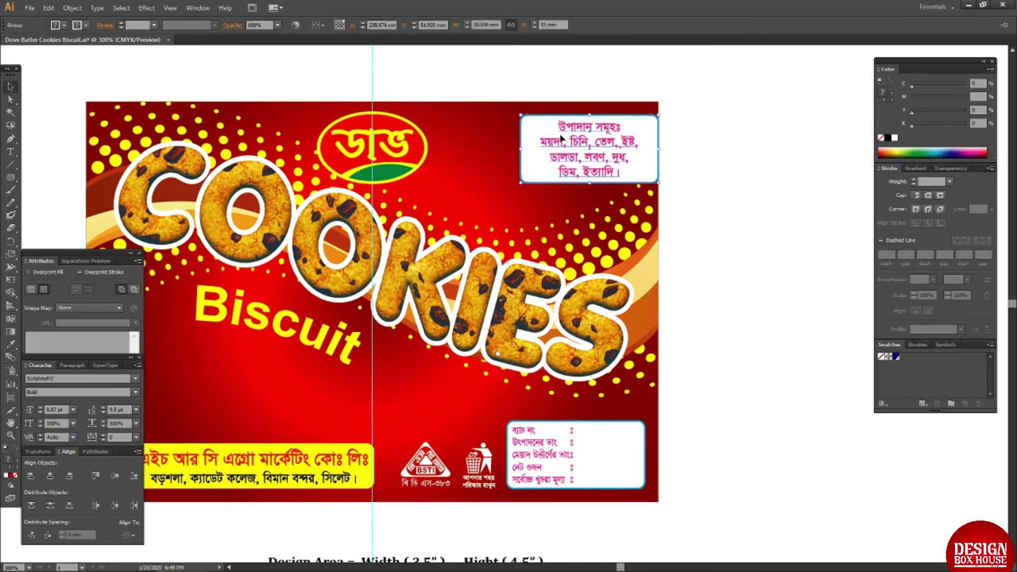
pyautogui.hotkey('ctrl', 'shift', 'a')
# Distribute the company block, BSTI mark, litter bin mark and batch details box with equal horizontal spacing
pyautogui.press('Tab')
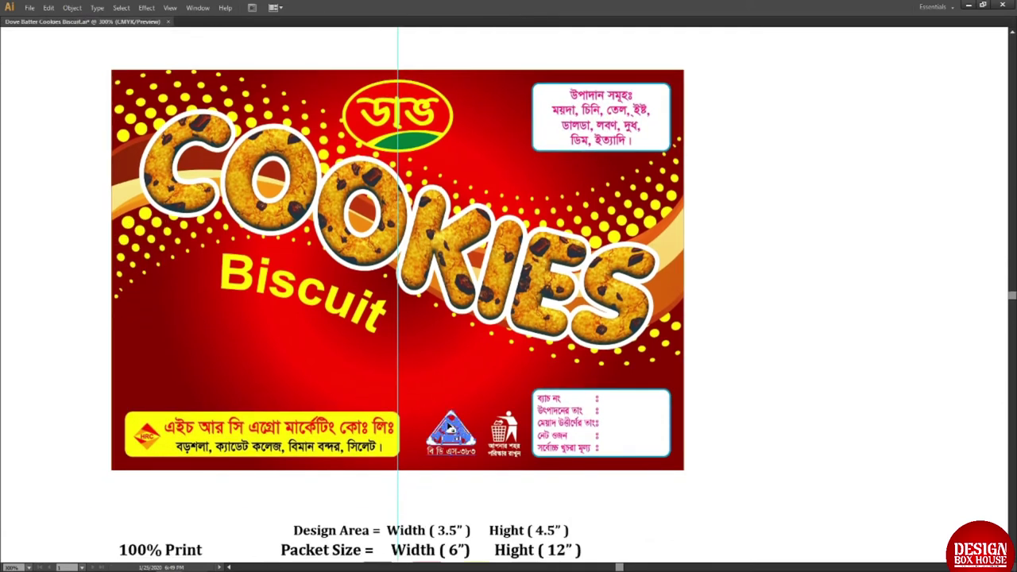
pyautogui.keyDown('shift'); pyautogui.click(389, 436); pyautogui.keyUp('shift')
pyautogui.keyDown('shift'); pyautogui.click(601, 428); pyautogui.keyUp('shift')
pyautogui.keyDown('shift'); pyautogui.click(513, 434); pyautogui.keyUp('shift')
pyautogui.press('Tab')
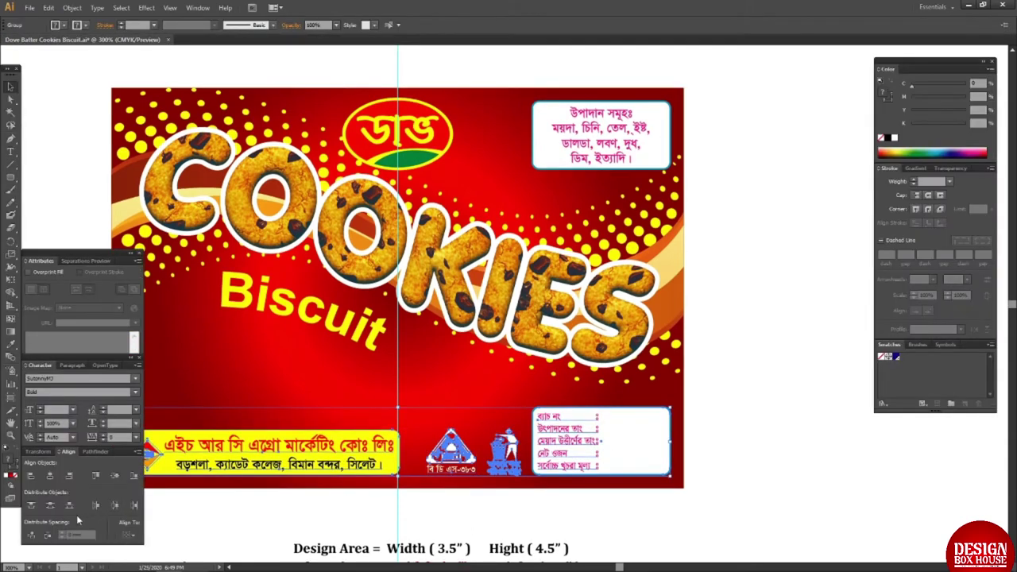
pyautogui.click(47, 536)
pyautogui.hotkey('ctrl', 'shift', 'a')
pyautogui.press('Tab')
pyautogui.moveTo(400, 482); pyautogui.dragTo(448, 500)
pyautogui.click(496, 447)
pyautogui.keyDown('shift'); pyautogui.click(441, 484); pyautogui.keyUp('shift')
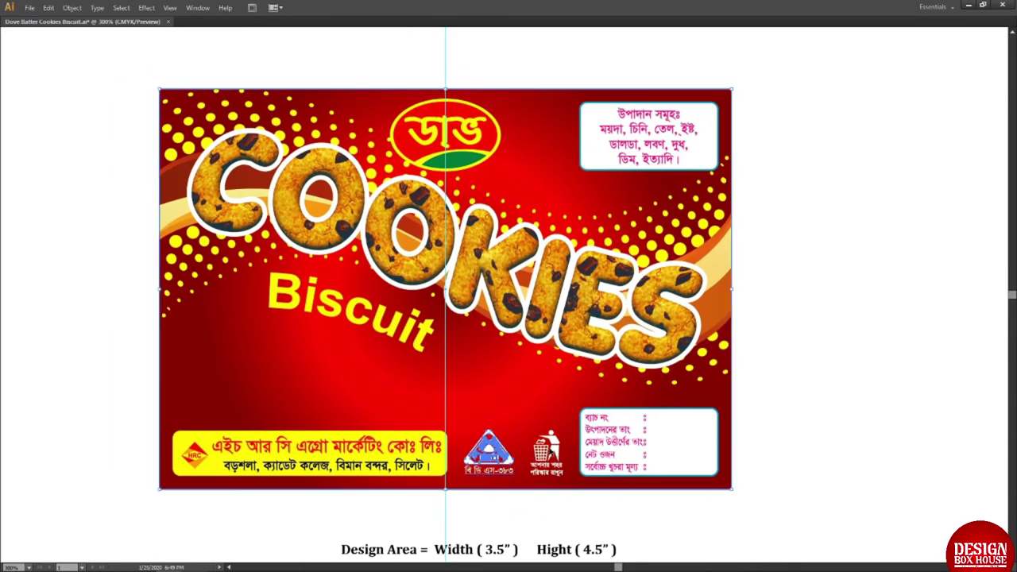
pyautogui.press('Tab')
pyautogui.hotkey('ctrl', 'shift', 'a')
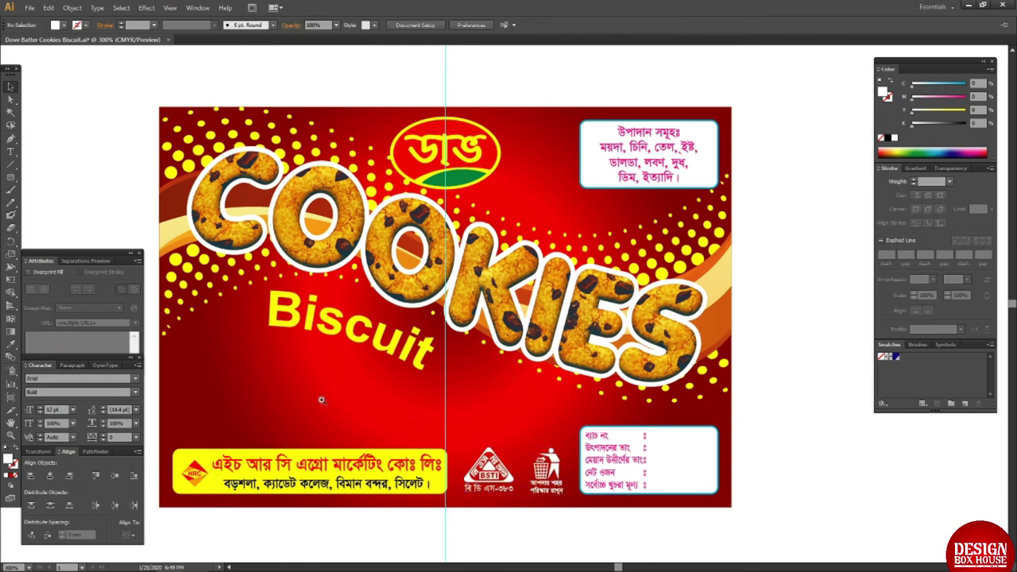
pyautogui.press('Tab')
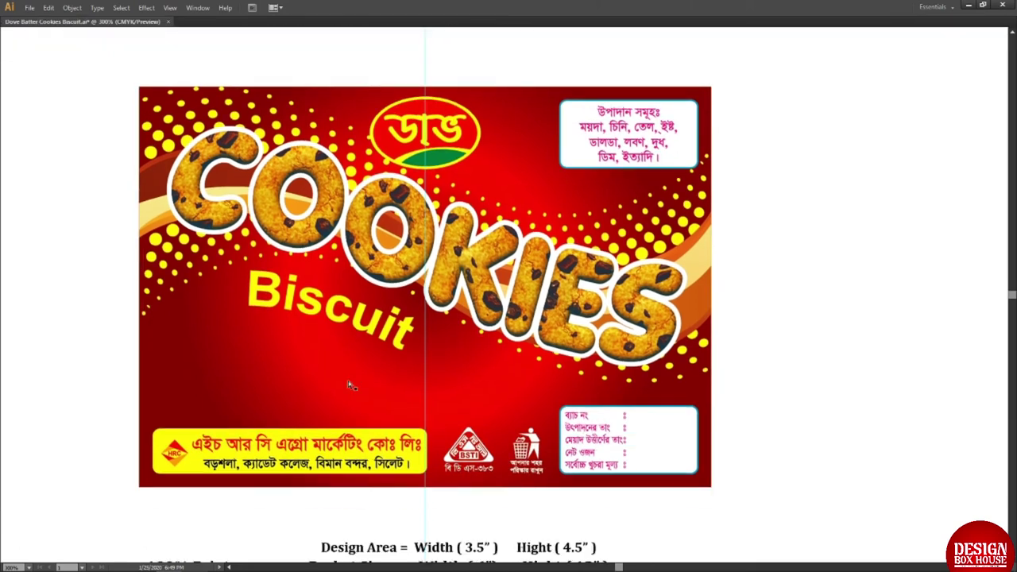
pyautogui.hotkey('ctrl', '1')
pyautogui.press('Delete')
pyautogui.hotkey('ctrl', '0')
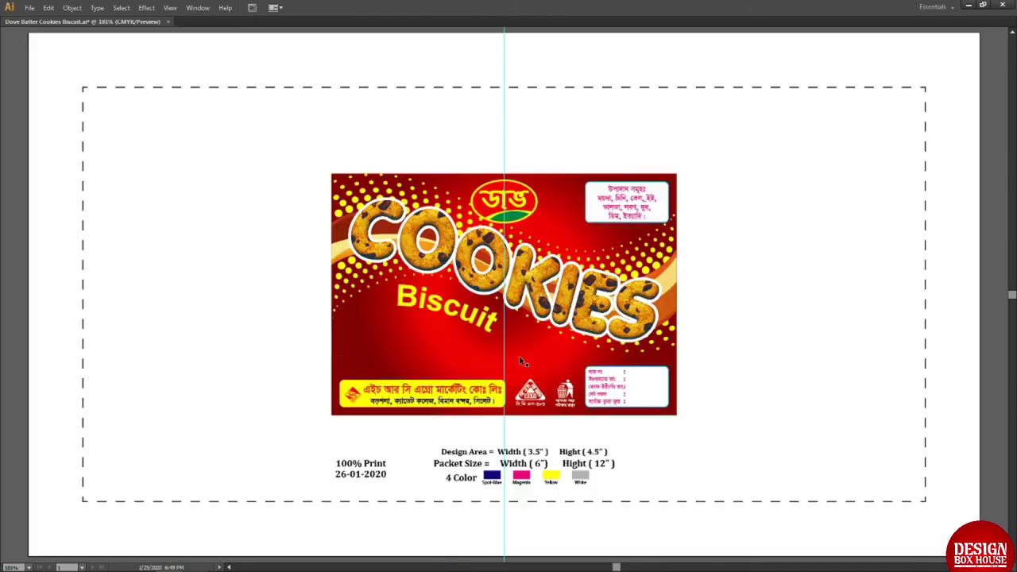
# Save the packet as Dove Batter Cookies Biscuit in Adobe Illustrator format, version Illustrator CS6, replacing the existing file
pyautogui.hotkey('ctrl', 'shift', 's')
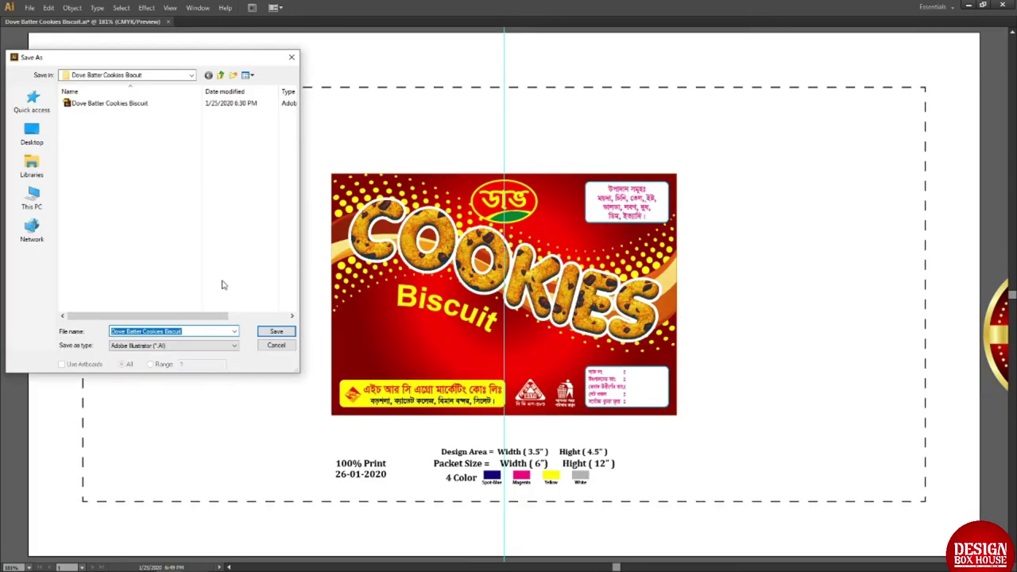
pyautogui.press('Return')
pyautogui.press('Return')
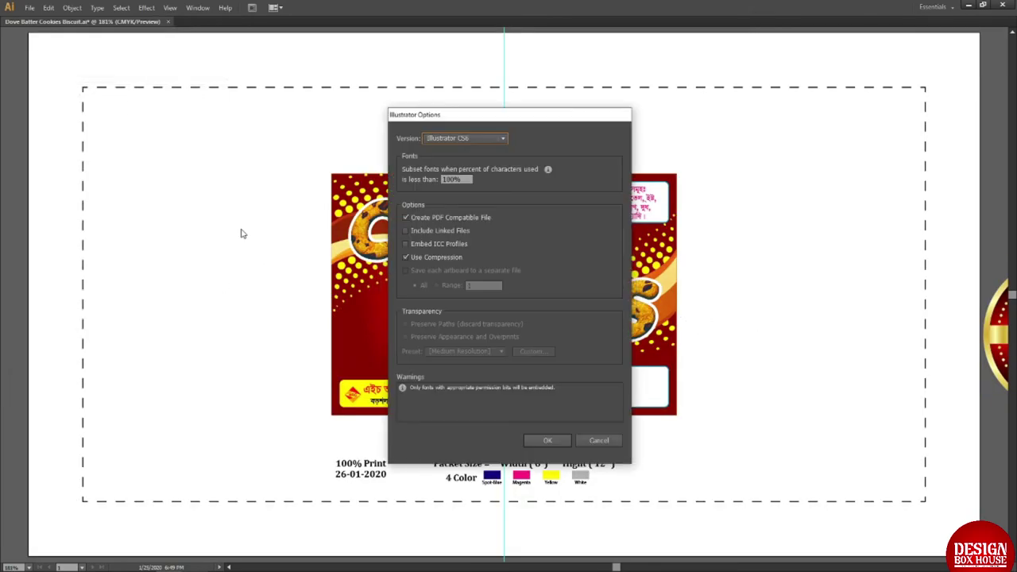
pyautogui.press('Return')
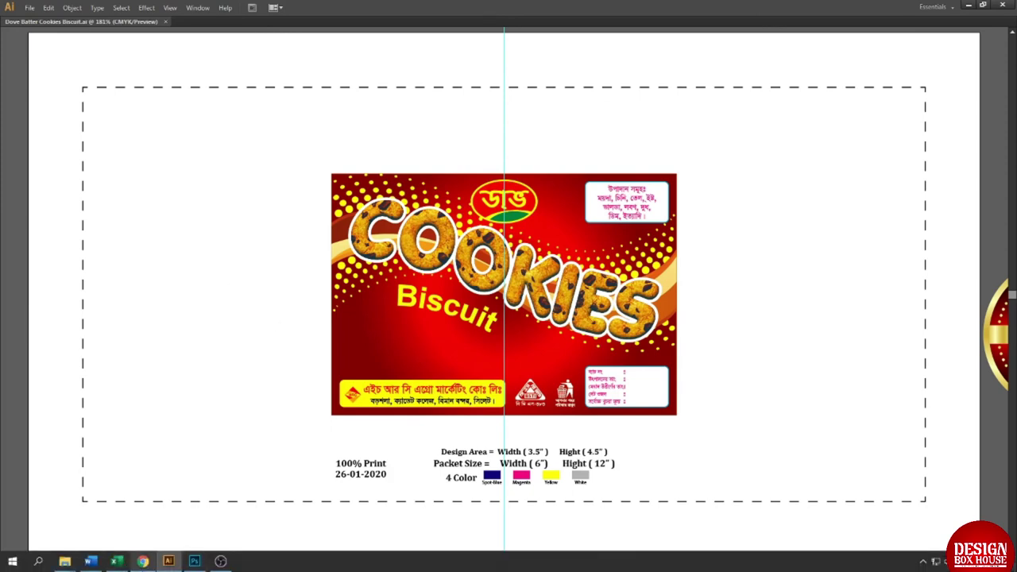
# Switch to Chrome and search Google Images for "cookies biscuit"
pyautogui.click(143, 561)
pyautogui.click(191, 9)
pyautogui.click(230, 27)
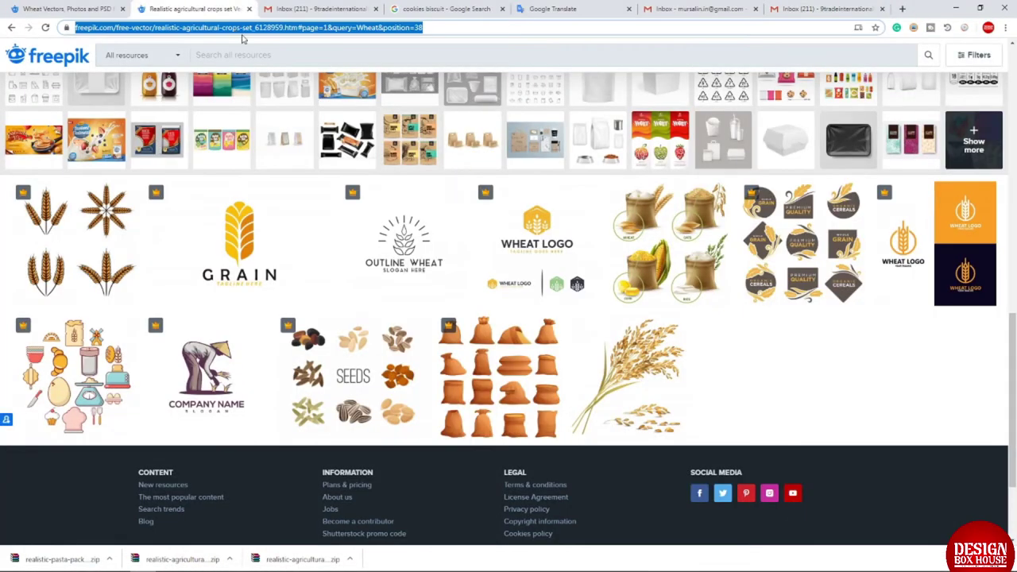
pyautogui.write('cookies biscuit')
pyautogui.press('Return')
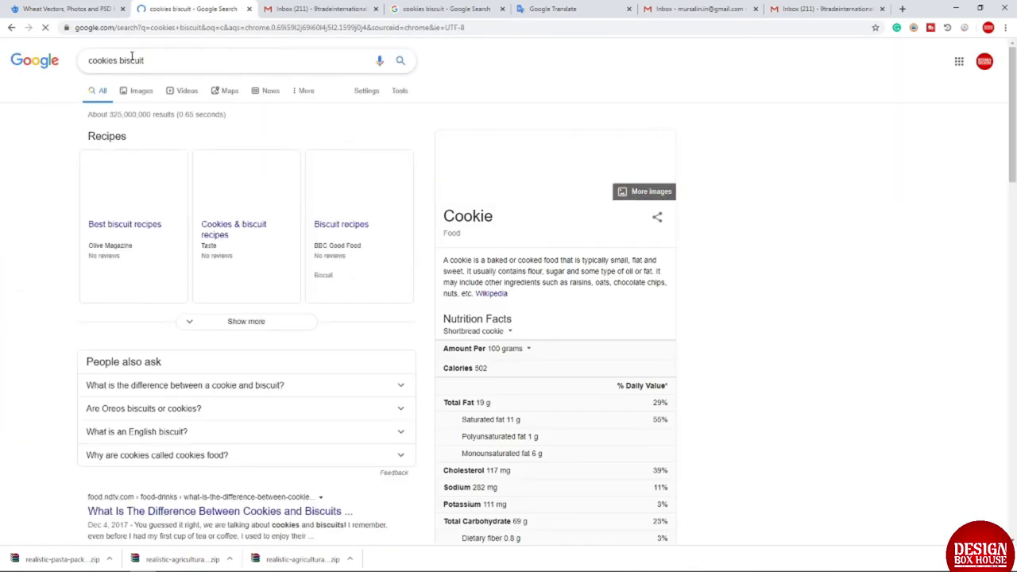
pyautogui.click(155, 92)
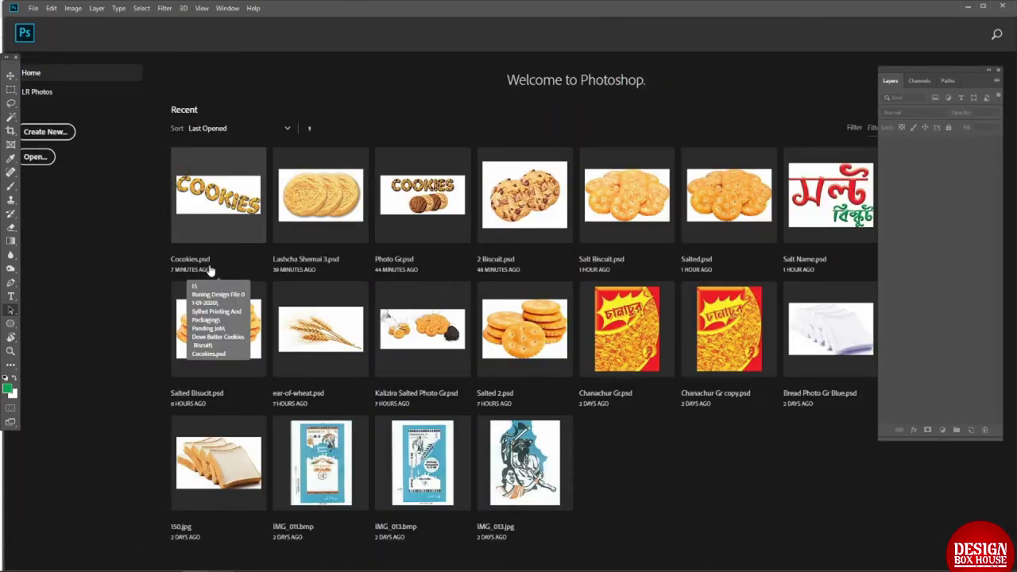
# Switch to Photoshop, open 2 Biscuit.psd and delete the 2 Biscuit copy layer and Layer 1
pyautogui.click(542, 200)
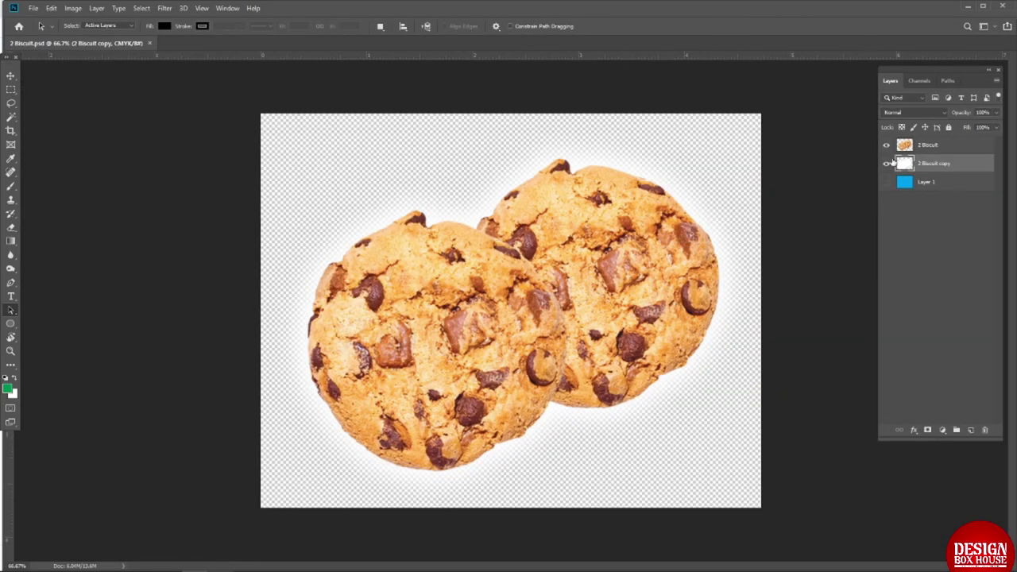
pyautogui.click(888, 163)
pyautogui.moveTo(938, 163); pyautogui.dragTo(985, 429)
# Load the 2 Biscuit layer's outline as a selection and crop the canvas to the two cookies
pyautogui.keyDown('ctrl'); pyautogui.click(904, 144); pyautogui.keyUp('ctrl')
pyautogui.click(50, 8)
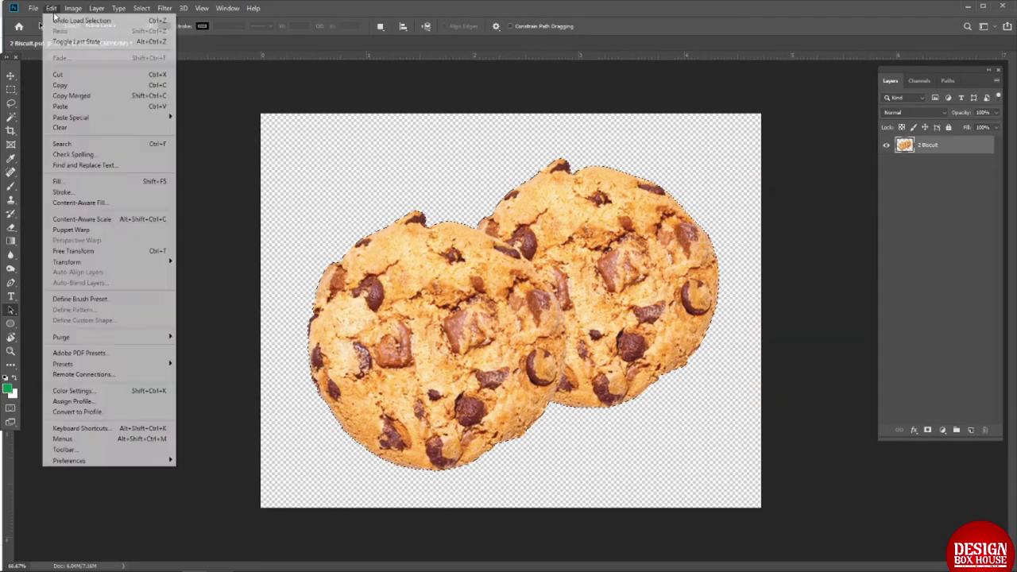
pyautogui.click(91, 124)
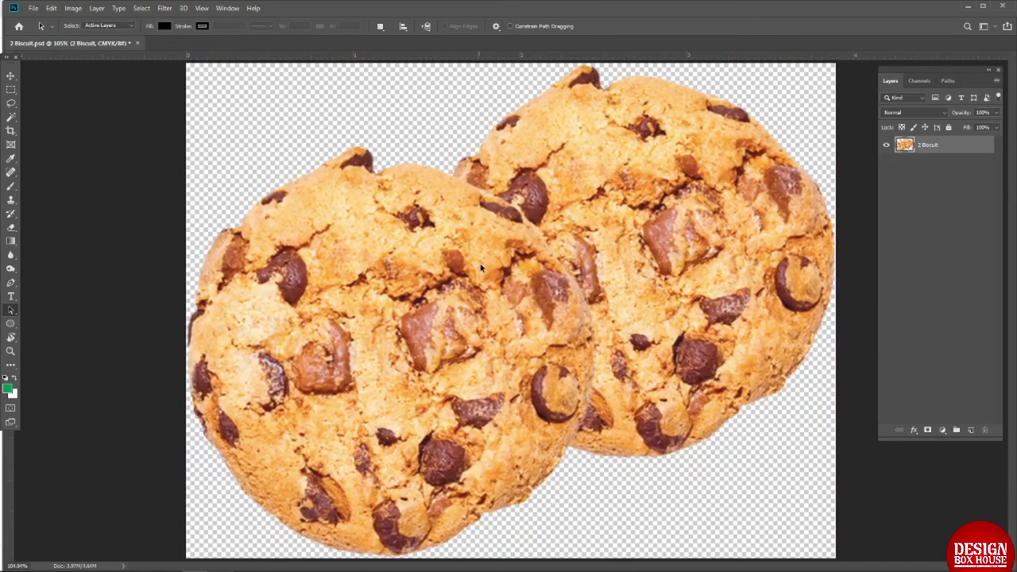
# Examine the cookie photo's CMYK channels, viewing the image with and without the Black channel
pyautogui.click(914, 82)
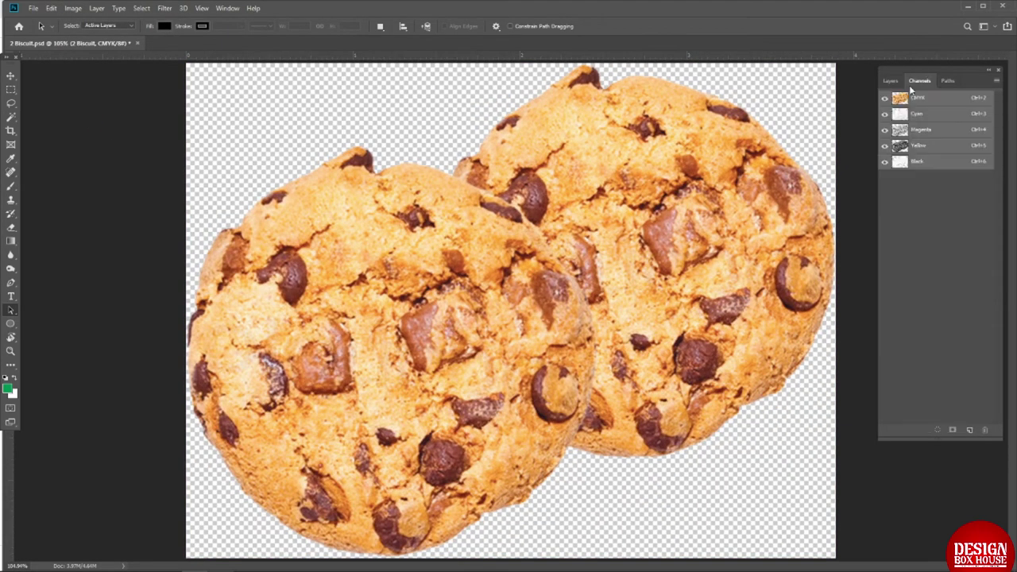
pyautogui.click(891, 81)
pyautogui.click(914, 82)
pyautogui.click(917, 162)
pyautogui.click(917, 98)
pyautogui.click(884, 164)
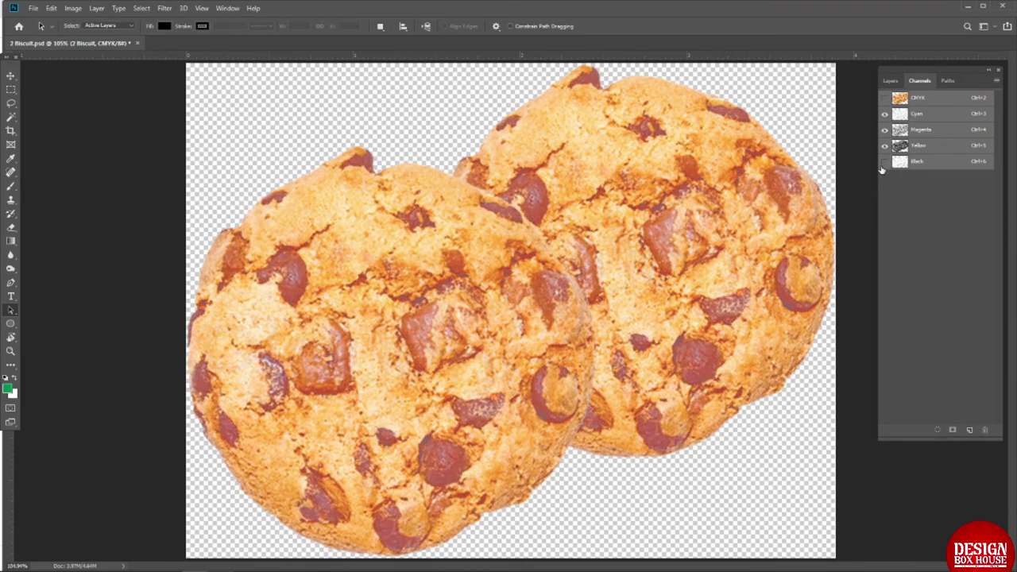
pyautogui.click(884, 161)
pyautogui.click(891, 80)
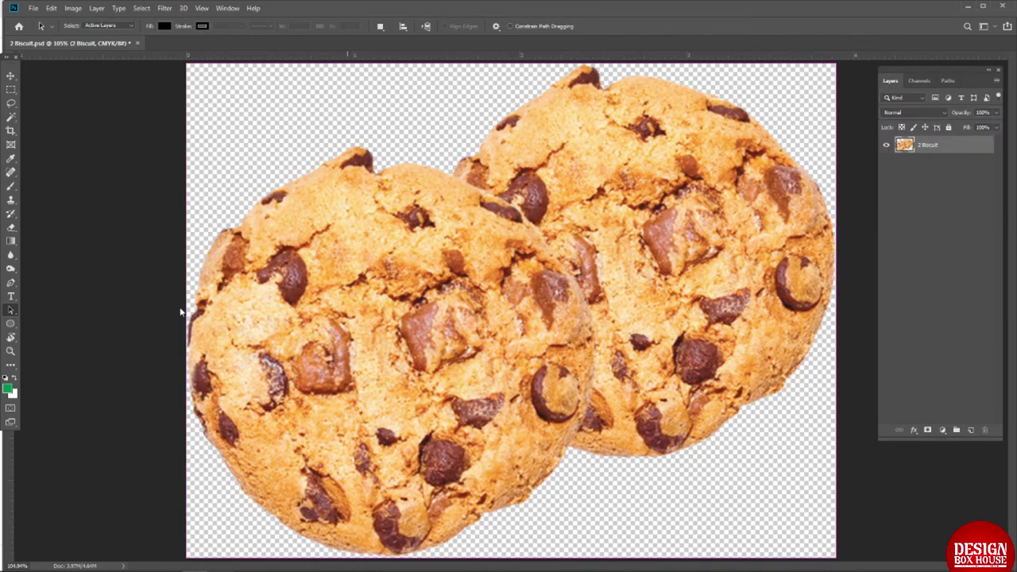
# Start saving a copy of the cookie photo in the Dove Batter Cookies Biscuit folder under Sylhet Printing And Packaging's Panding Job folder on Design (I:)
pyautogui.hotkey('ctrl', 'shift', 's')
pyautogui.moveTo(85, 127); pyautogui.dragTo(85, 144)
pyautogui.click(48, 125)
pyautogui.scroll(-10, 170, 131)
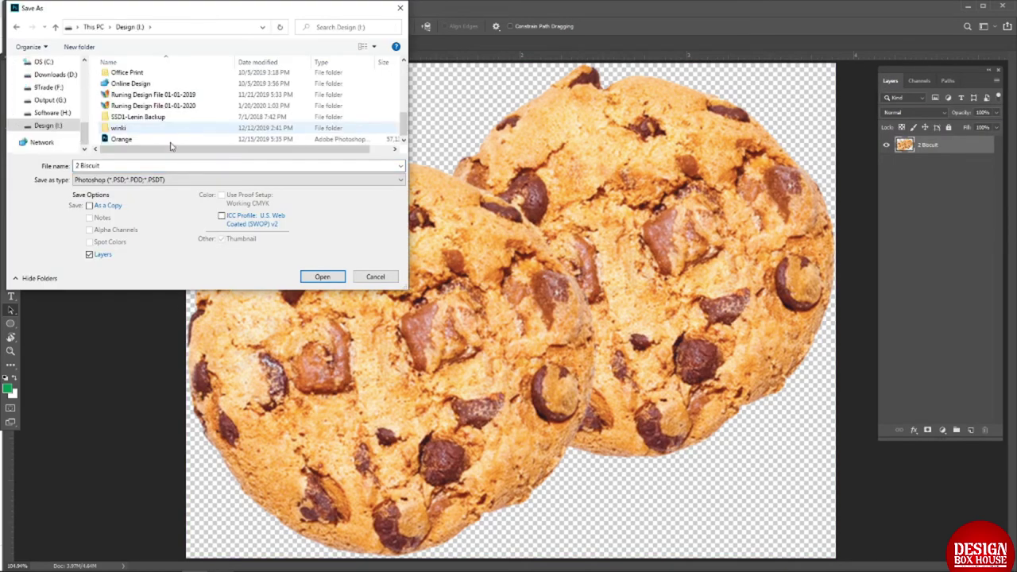
pyautogui.doubleClick(154, 106)
pyautogui.scroll(-5, 139, 135)
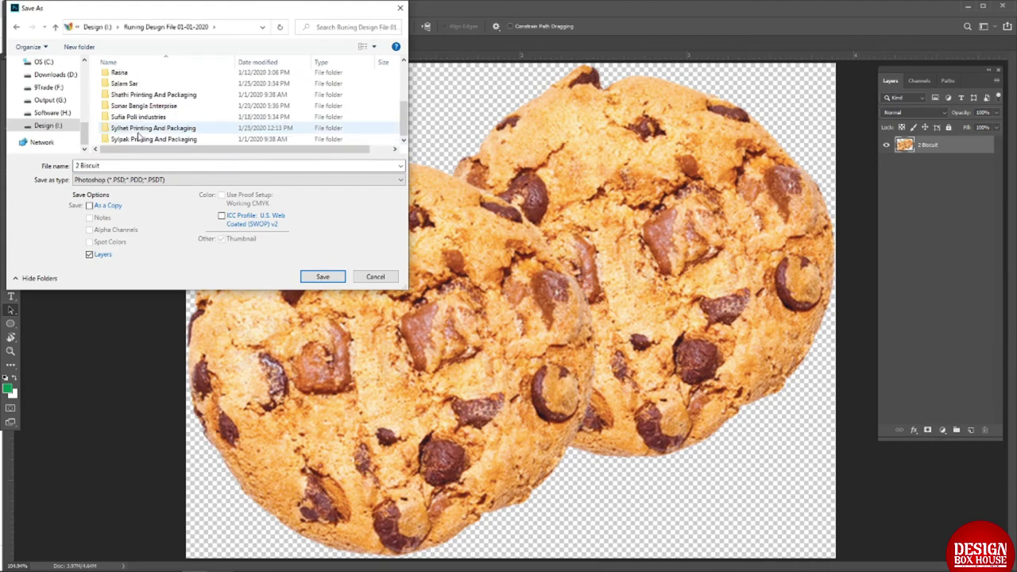
pyautogui.doubleClick(146, 130)
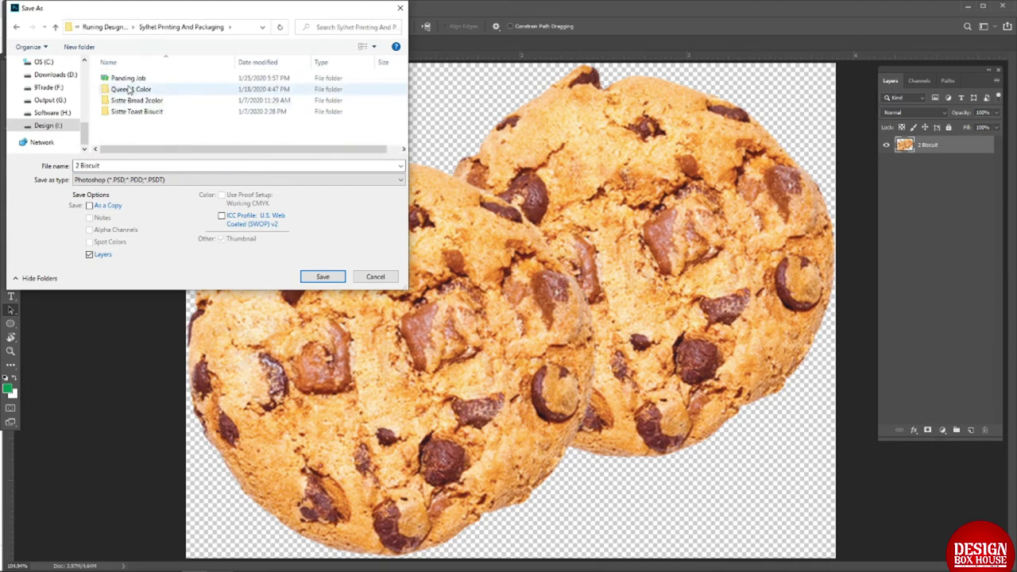
pyautogui.doubleClick(133, 79)
pyautogui.click(127, 80)
pyautogui.doubleClick(127, 80)
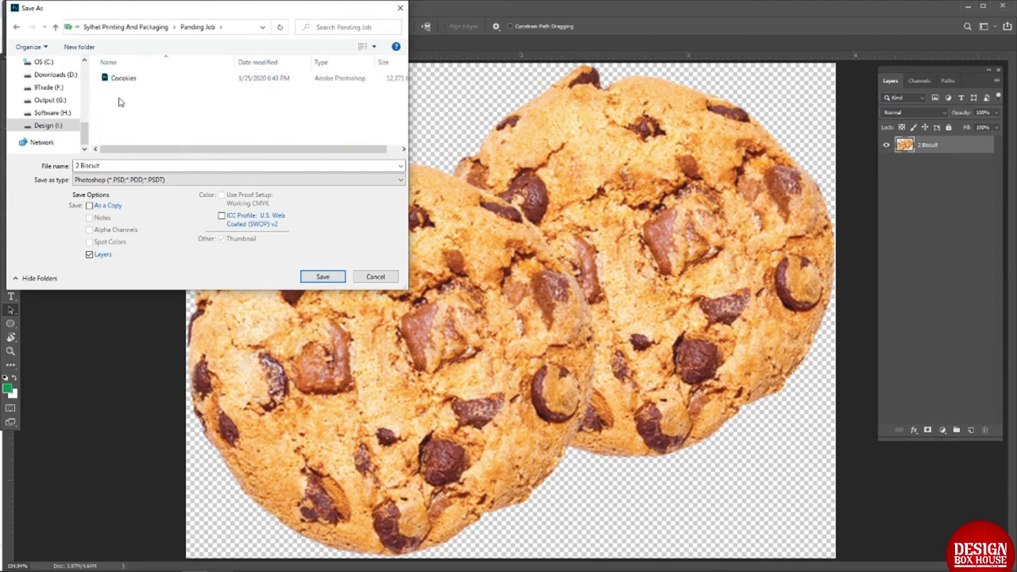
# Name the Photoshop file Cocokies Biscuit and save it with its layers
pyautogui.click(116, 79)
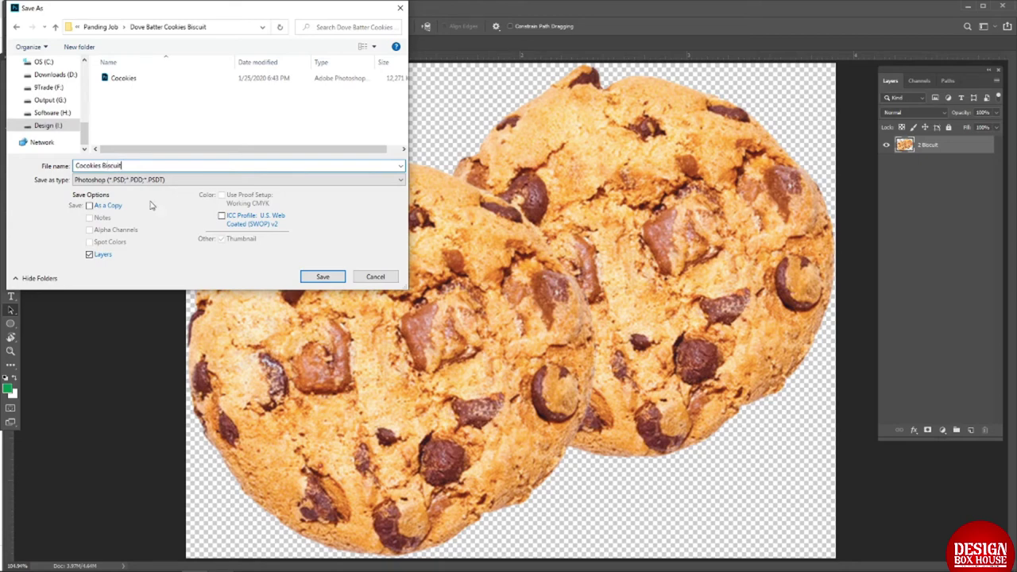
pyautogui.click(323, 276)
pyautogui.click(624, 164)
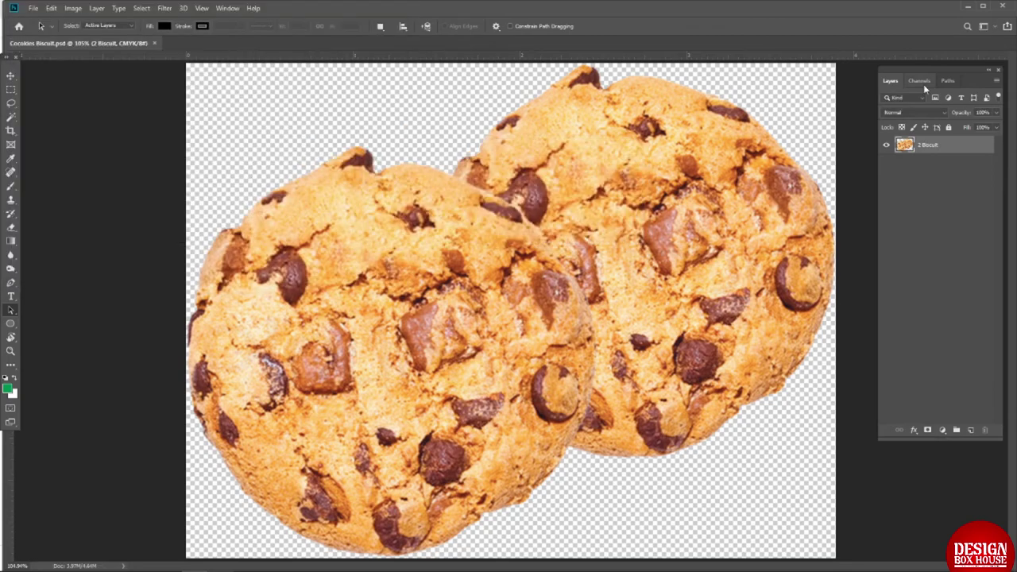
pyautogui.click(169, 561)
pyautogui.click(46, 179)
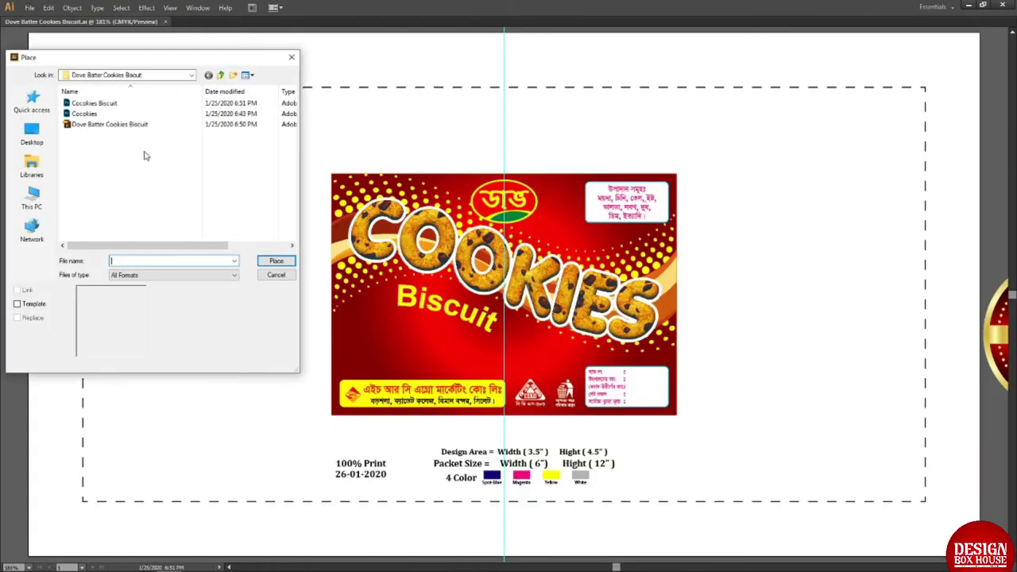
pyautogui.click(199, 164)
pyautogui.click(275, 261)
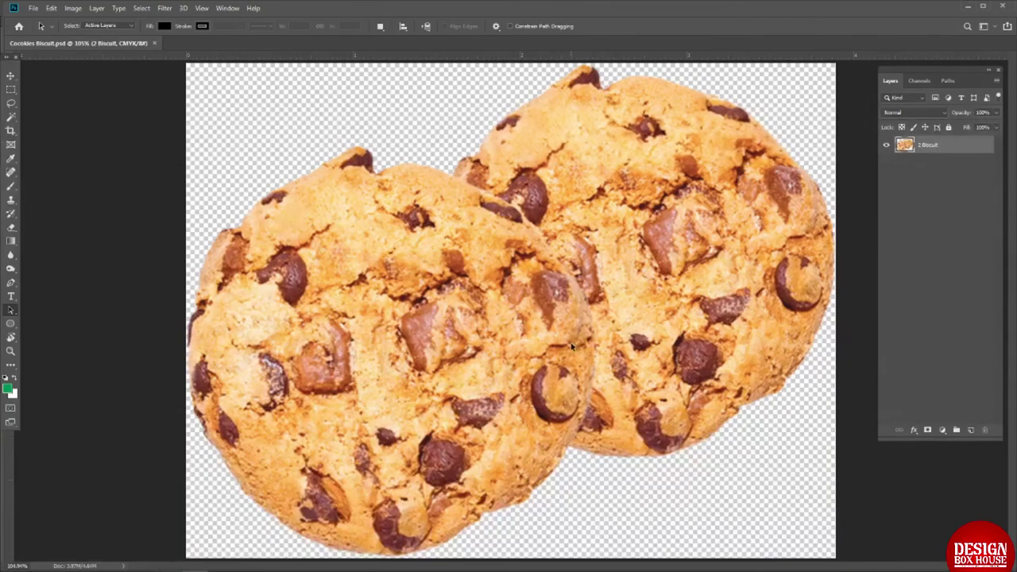
pyautogui.click(948, 80)
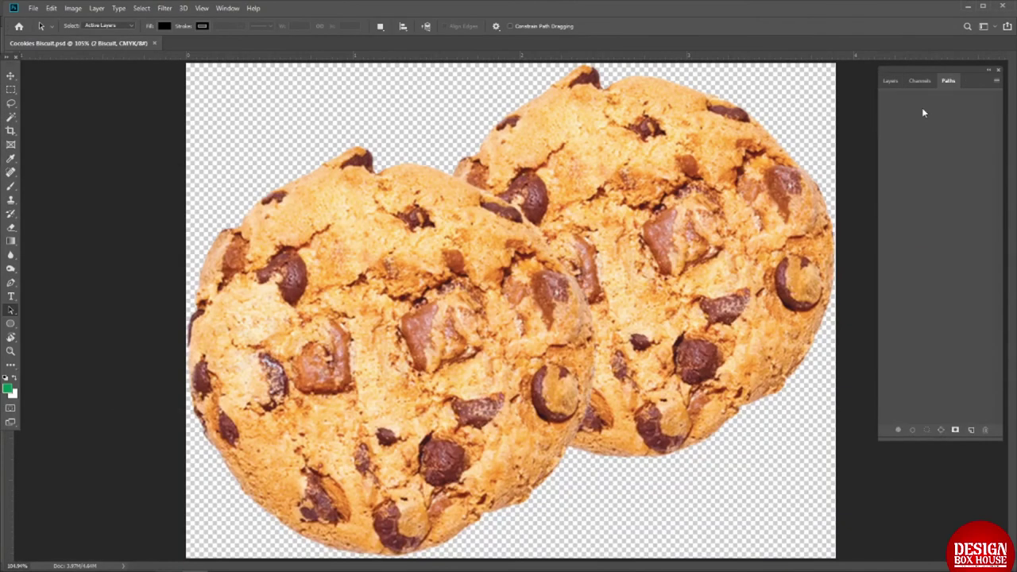
pyautogui.click(890, 81)
pyautogui.click(948, 80)
# Duplicate the 2 Biscuit layer and view the duplicate's Black channel on its own
pyautogui.click(891, 80)
pyautogui.hotkey('ctrl', 'j')
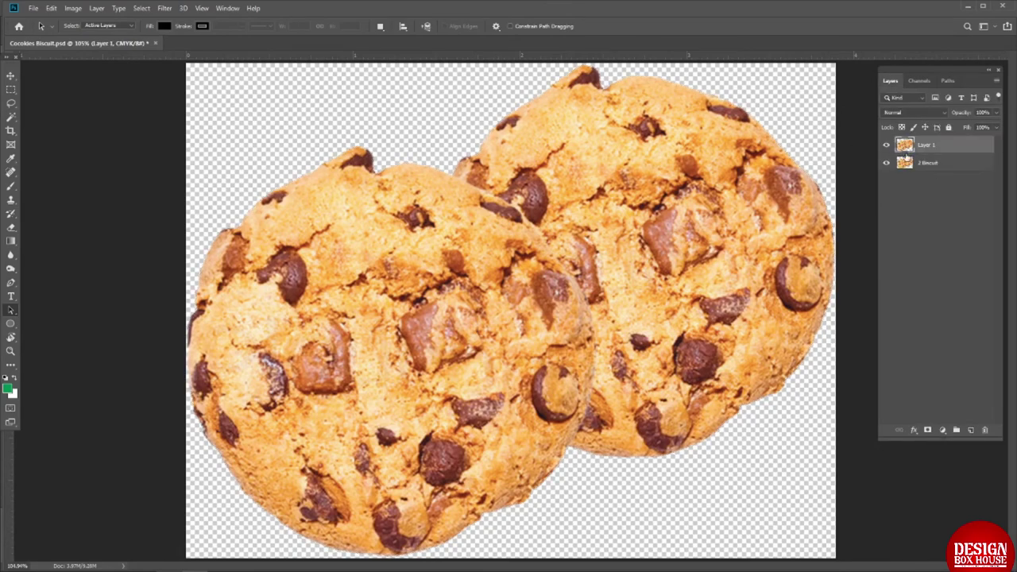
pyautogui.click(928, 83)
pyautogui.click(910, 164)
pyautogui.click(908, 99)
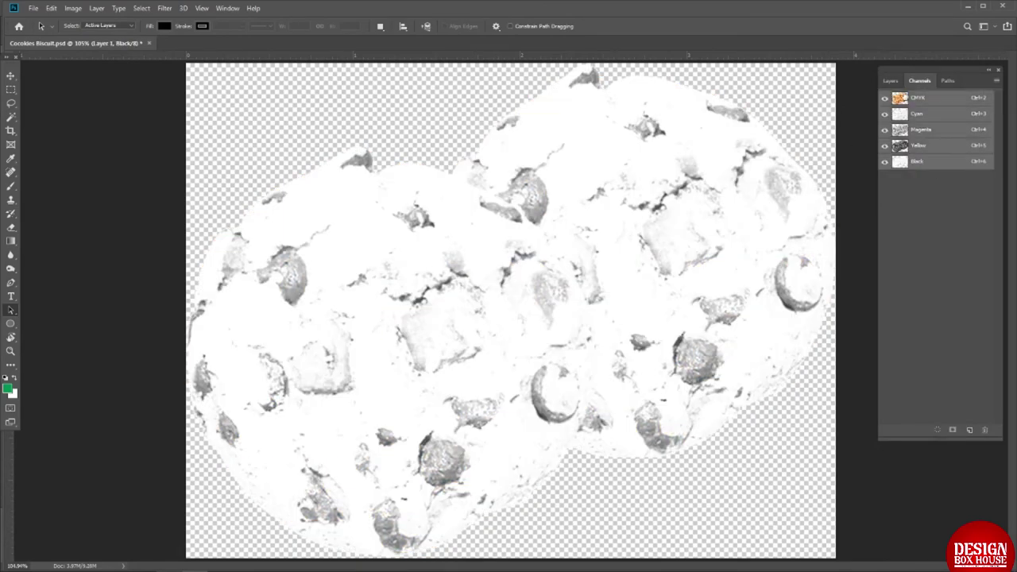
# Duplicate Layer 1 and cut the image content out of the copy's Black channel
pyautogui.click(892, 81)
pyautogui.hotkey('ctrl', 'j')
pyautogui.click(918, 81)
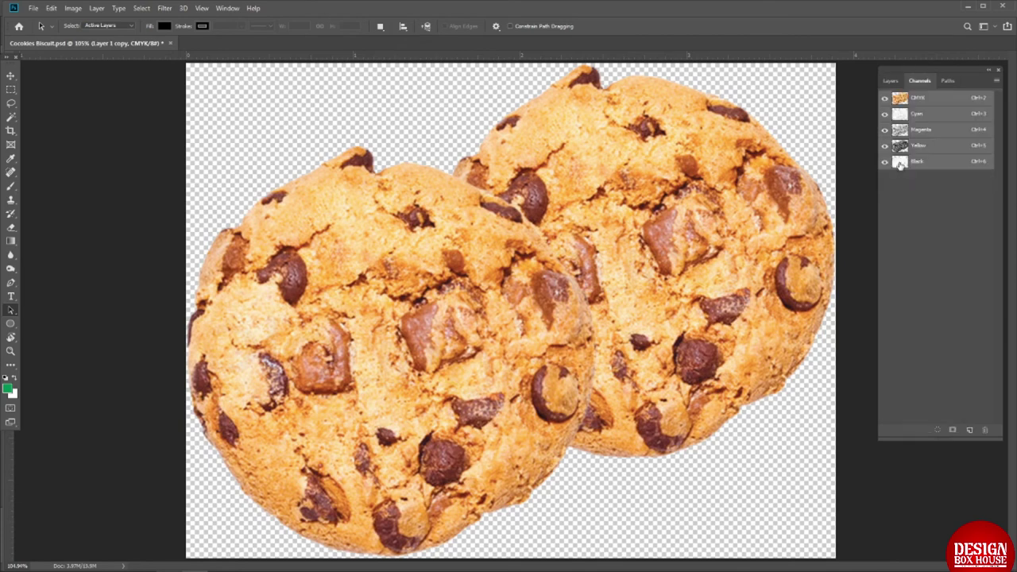
pyautogui.click(902, 163)
pyautogui.hotkey('ctrl', 'x')
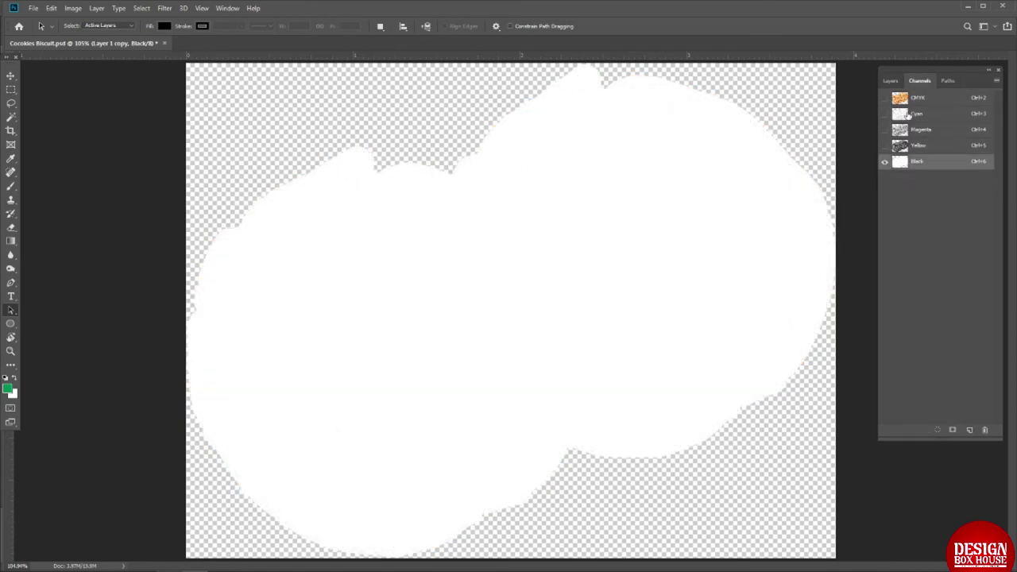
# Paste the cut black content into the copy's Cyan channel and clear its Magenta and Yellow channels
pyautogui.click(906, 115)
pyautogui.hotkey('ctrl', 'v')
pyautogui.hotkey('ctrl', 'd')
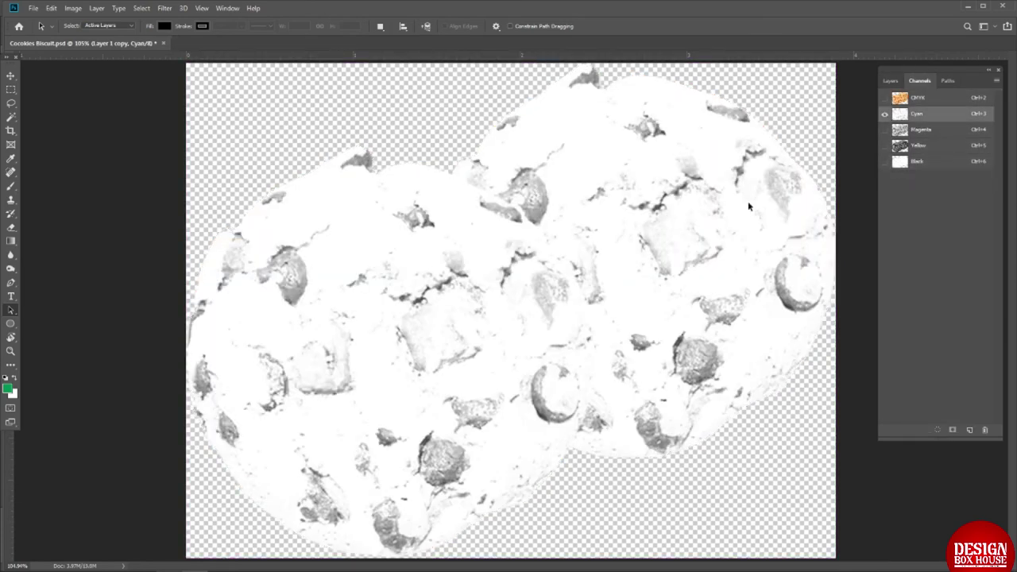
pyautogui.click(900, 129)
pyautogui.click(899, 145)
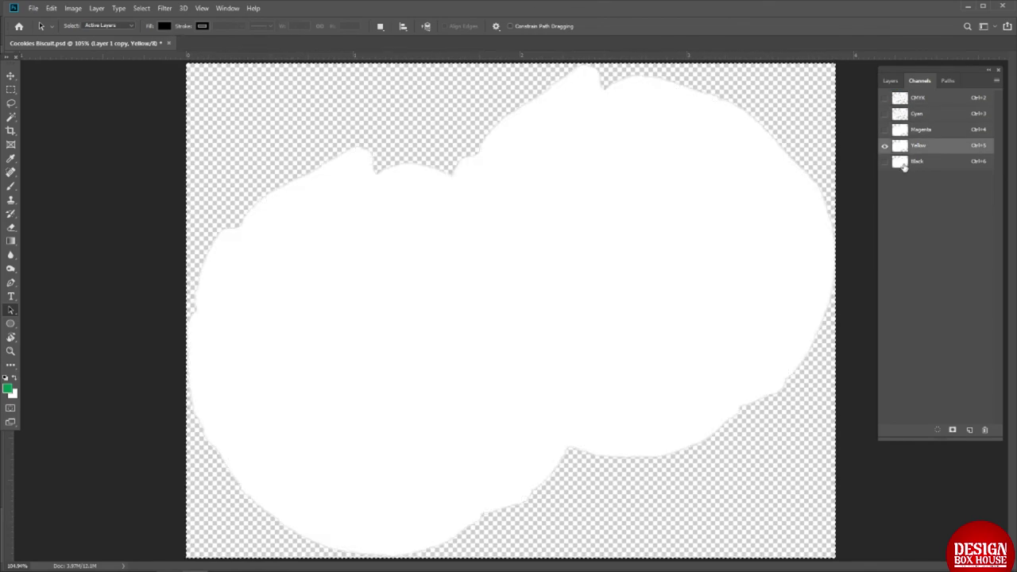
# Clear the remaining content from Layer 1's Black channel
pyautogui.click(900, 162)
pyautogui.click(896, 95)
pyautogui.click(890, 80)
pyautogui.click(920, 80)
pyautogui.click(900, 161)
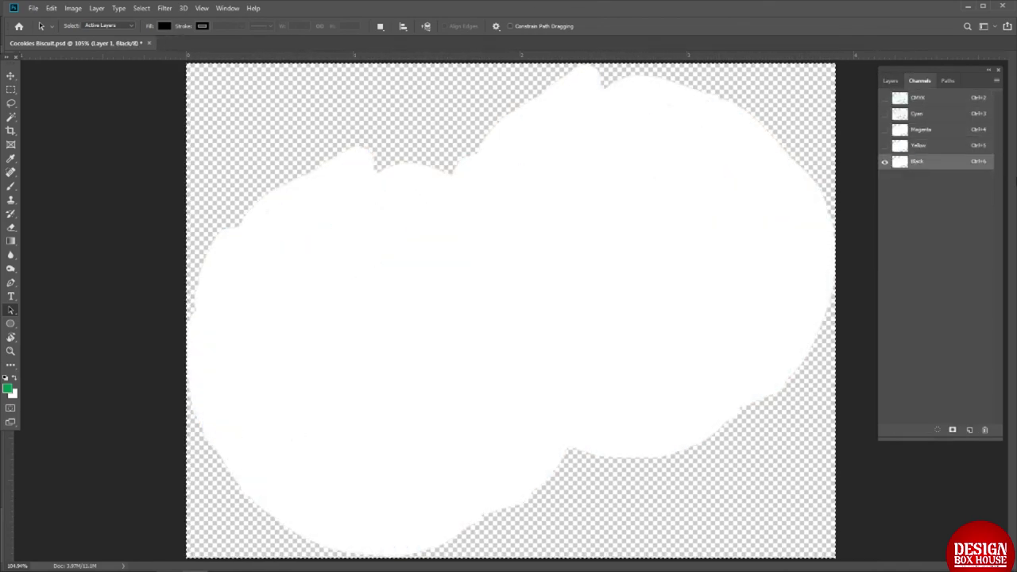
# Restore the CMYK composite view, set Layer 1 copy to Multiply blending and hide the 2 Biscuit layer
pyautogui.click(930, 98)
pyautogui.click(890, 80)
pyautogui.click(914, 112)
pyautogui.click(898, 159)
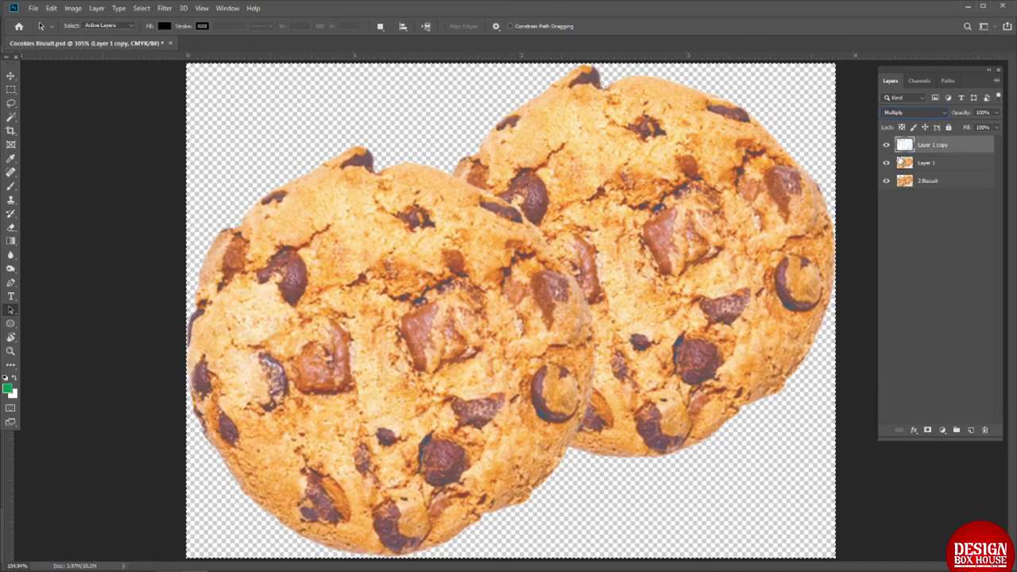
pyautogui.click(887, 146)
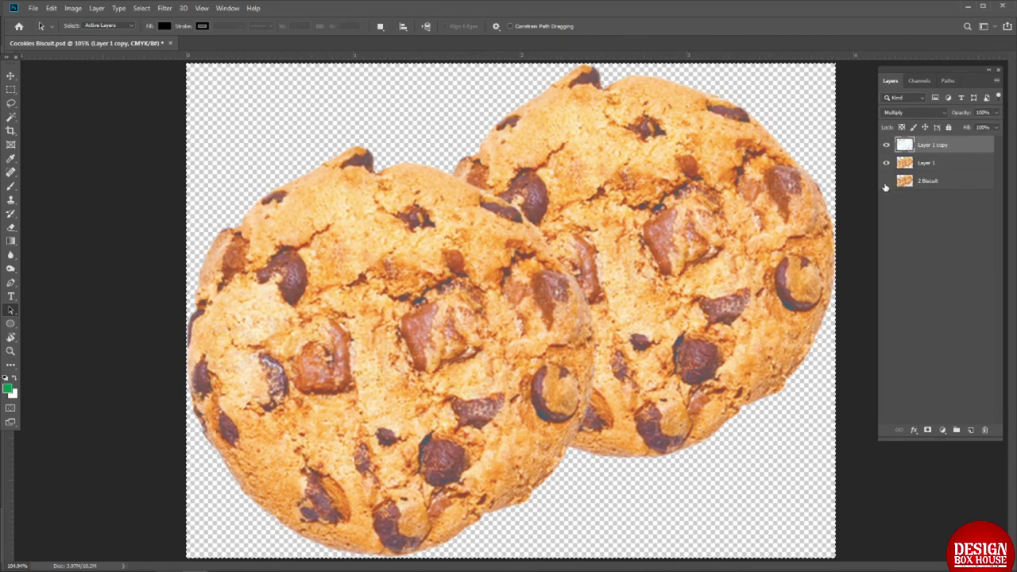
# Load the 2 Biscuit layer's outline as a selection and convert it to a work path with 1.5 pixels tolerance
pyautogui.click(905, 182)
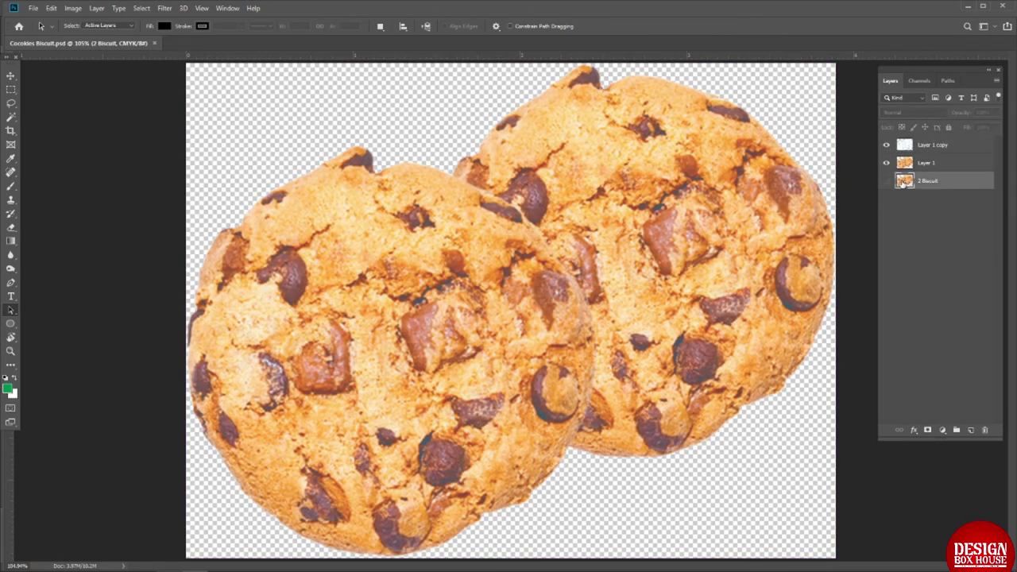
pyautogui.keyDown('ctrl'); pyautogui.click(905, 182); pyautogui.keyUp('ctrl')
pyautogui.click(946, 81)
pyautogui.click(997, 81)
pyautogui.click(967, 128)
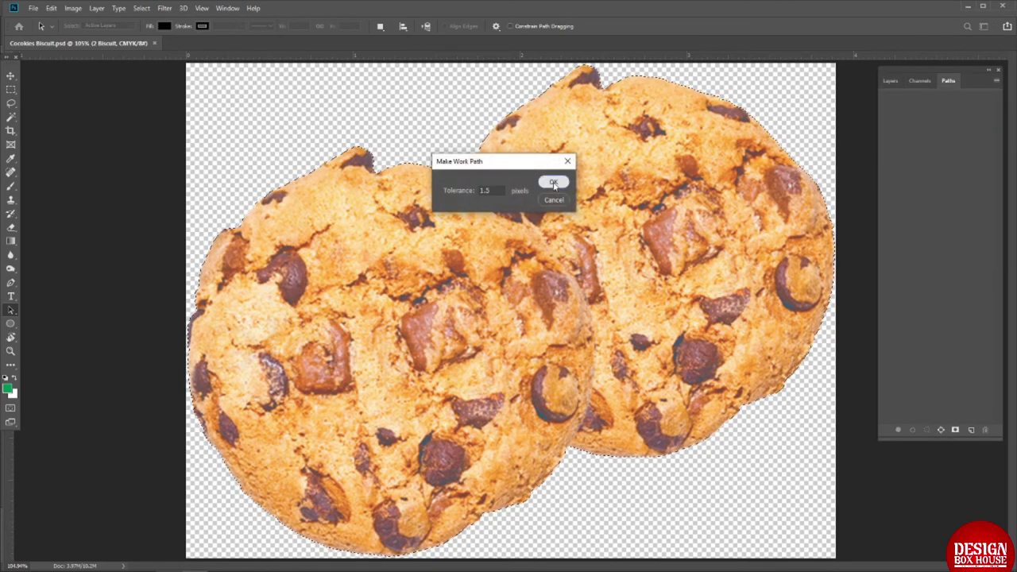
pyautogui.click(554, 182)
# Select the whole work path around the cookies
pyautogui.scroll(8, 468, 151)
pyautogui.scroll(-15, 482, 222)
pyautogui.moveTo(317, 176); pyautogui.dragTo(726, 426)
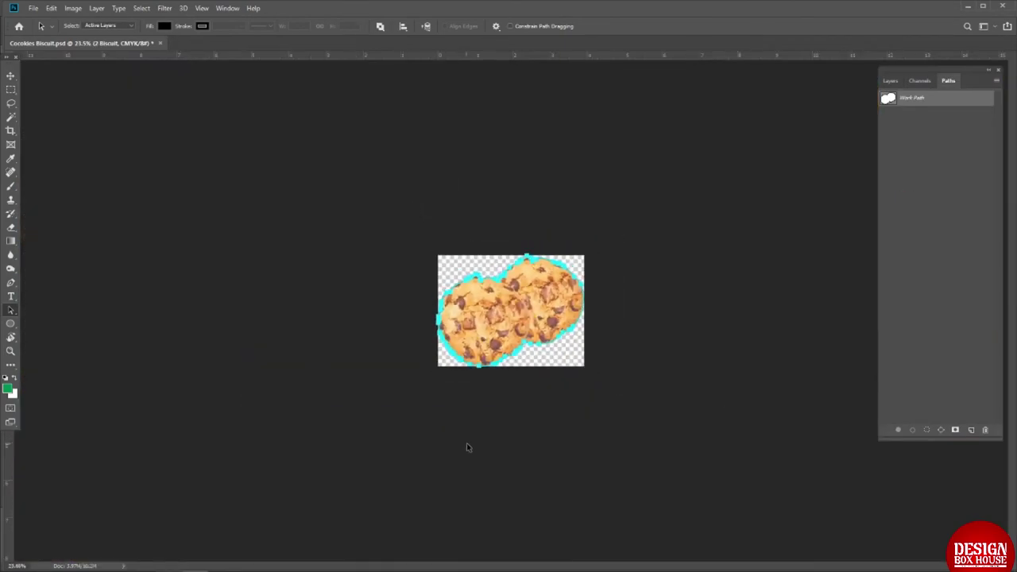
pyautogui.hotkey('ctrl', '0')
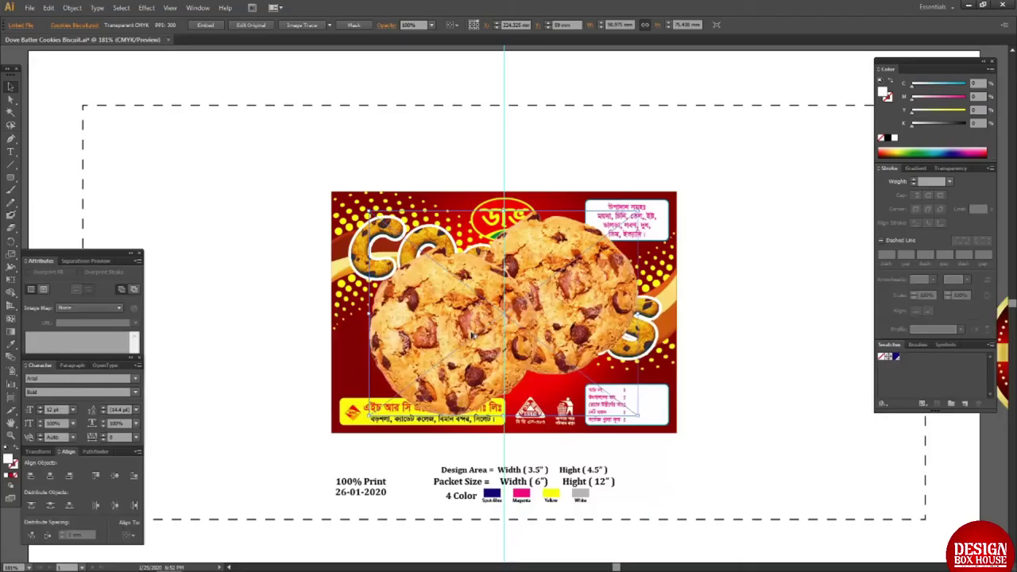
# In Illustrator, paste the cookie outline as a compound path and fill it with black
pyautogui.click(260, 338)
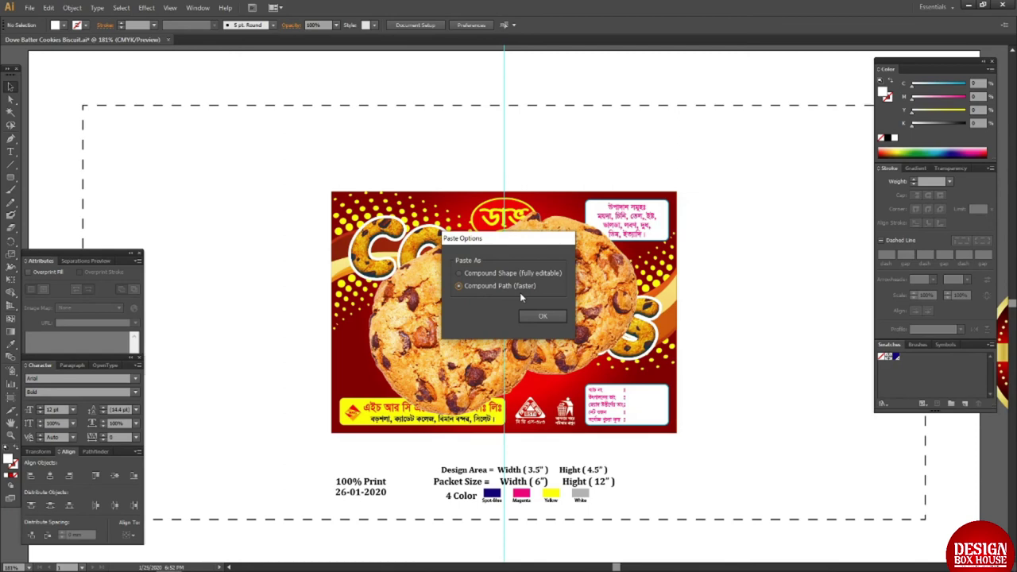
pyautogui.click(533, 312)
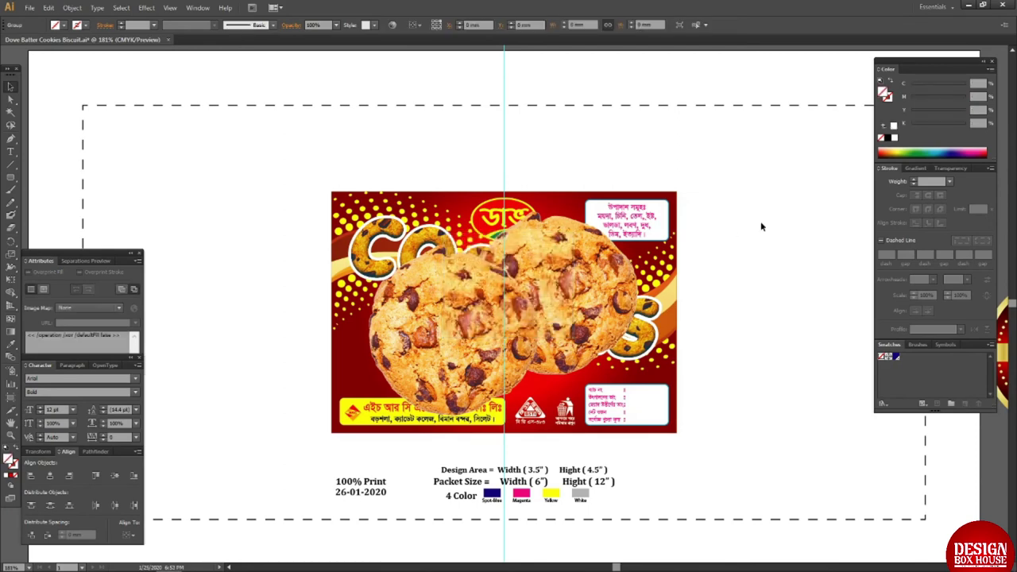
pyautogui.click(890, 138)
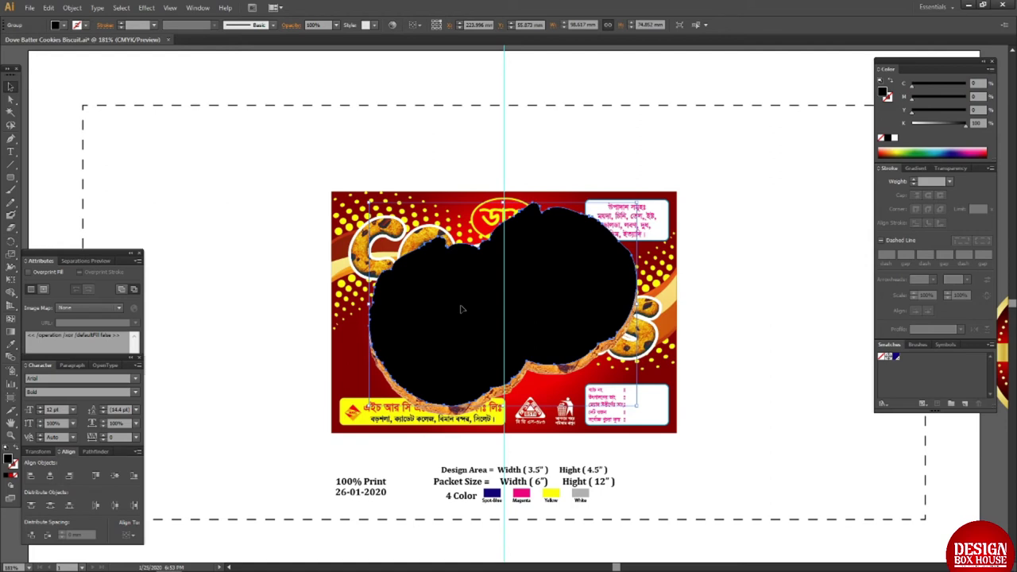
# Centre the black outline vertically on the linked cookie photo and use it as the photo's clipping mask
pyautogui.keyDown('shift'); pyautogui.click(388, 375); pyautogui.keyUp('shift')
pyautogui.click(115, 476)
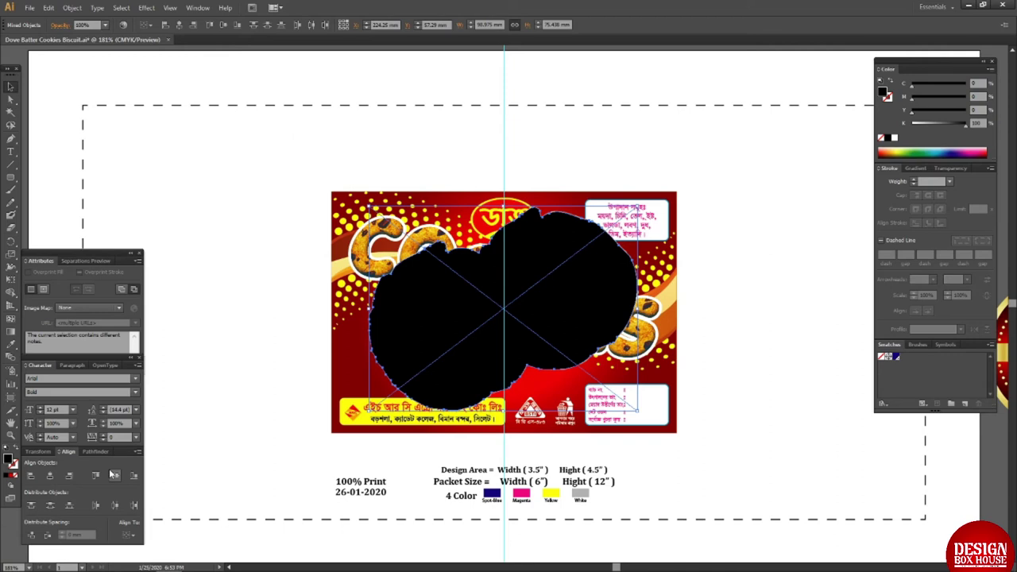
pyautogui.hotkey('ctrl', '7')
# Scale the clipped cookie photo down and place it above the yellow company box on the packet
pyautogui.press('Tab')
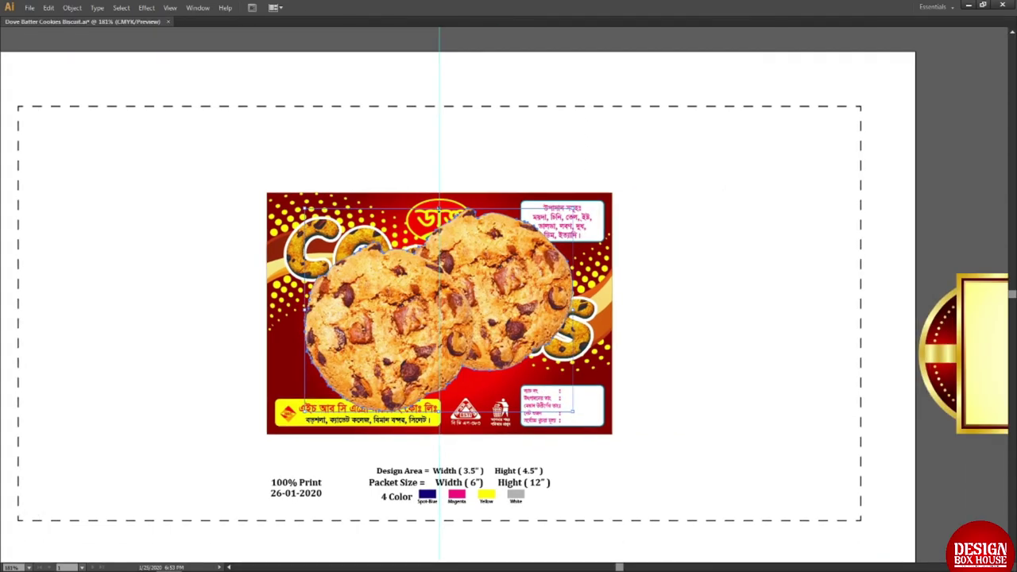
pyautogui.moveTo(439, 208); pyautogui.dragTo(440, 319)
pyautogui.moveTo(441, 369); pyautogui.dragTo(367, 360)
pyautogui.moveTo(436, 302); pyautogui.dragTo(454, 330)
pyautogui.moveTo(243, 327); pyautogui.dragTo(721, 395)
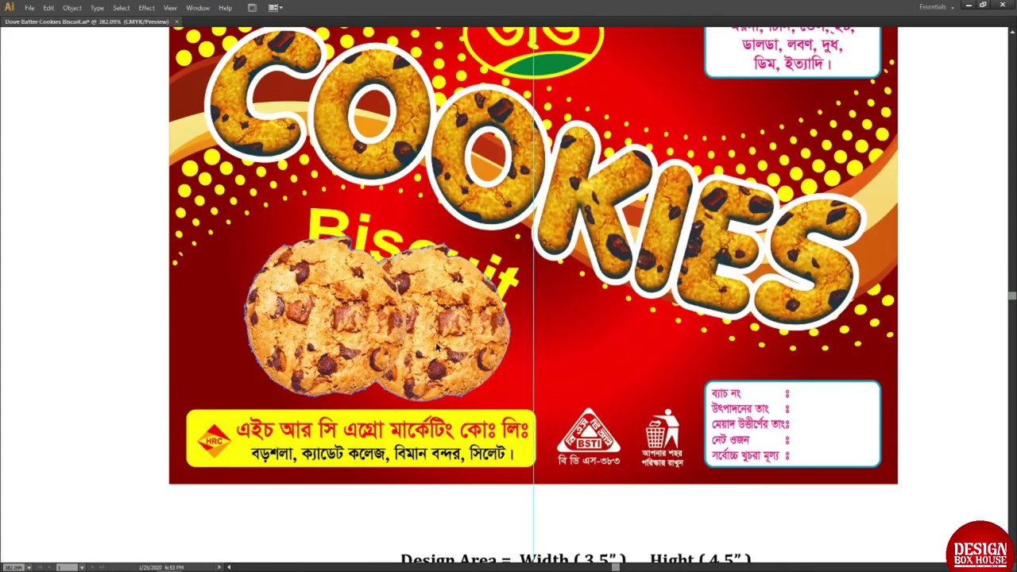
# Send the cookie photo backward so it sits behind the Biscuit text
pyautogui.click(475, 295)
pyautogui.hotkey('ctrl', '[')
pyautogui.hotkey('ctrl', '[')
pyautogui.hotkey('ctrl', '[')
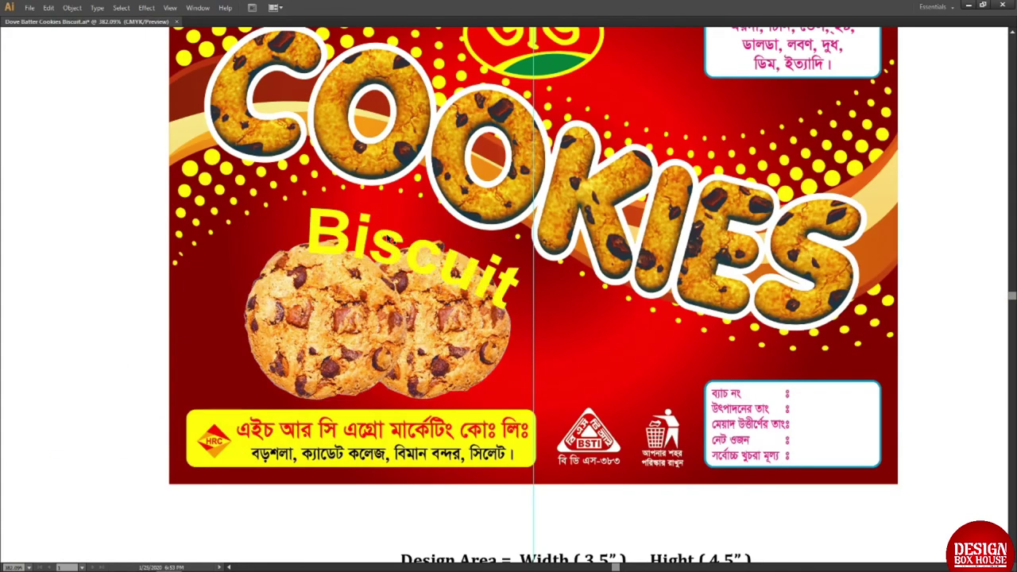
# Move the COOKIES lettering and the Biscuit text slightly up on the packet
pyautogui.click(528, 201)
pyautogui.hotkey('ctrl', '0')
pyautogui.moveTo(152, 143); pyautogui.dragTo(944, 414)
pyautogui.click(211, 213)
pyautogui.click(255, 241)
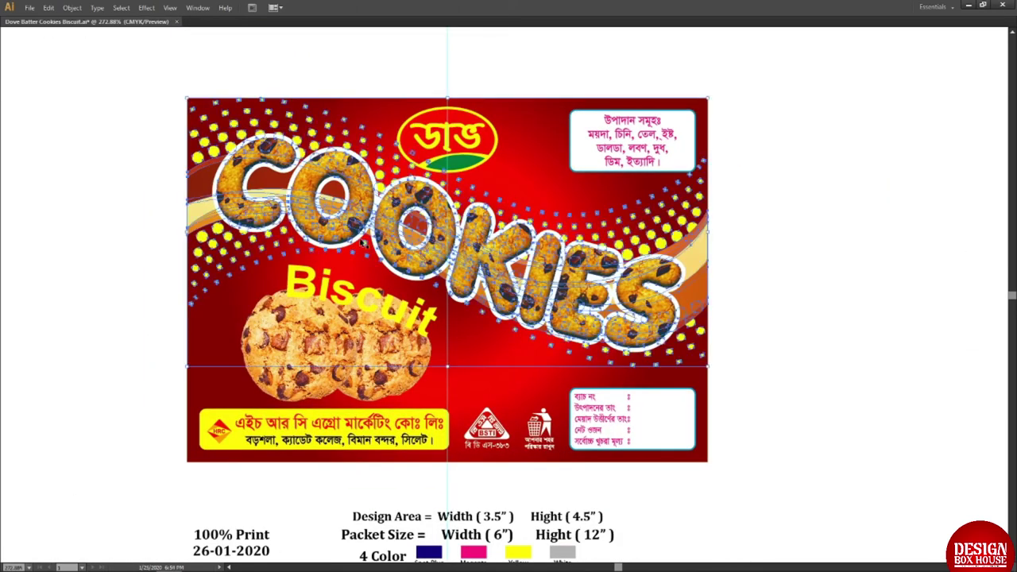
pyautogui.click(326, 223)
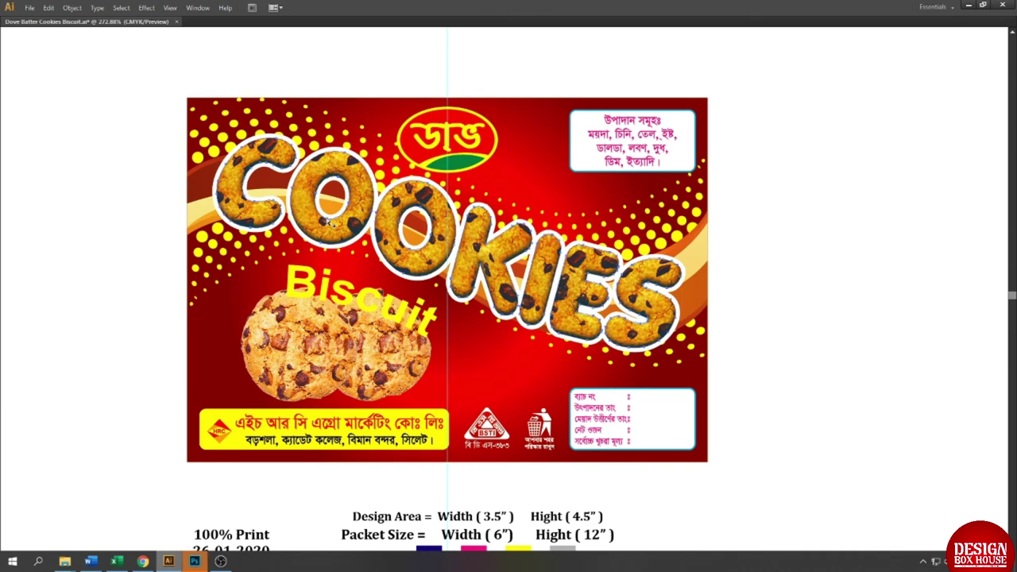
pyautogui.press('Delete')
pyautogui.hotkey('ctrl', 'z')
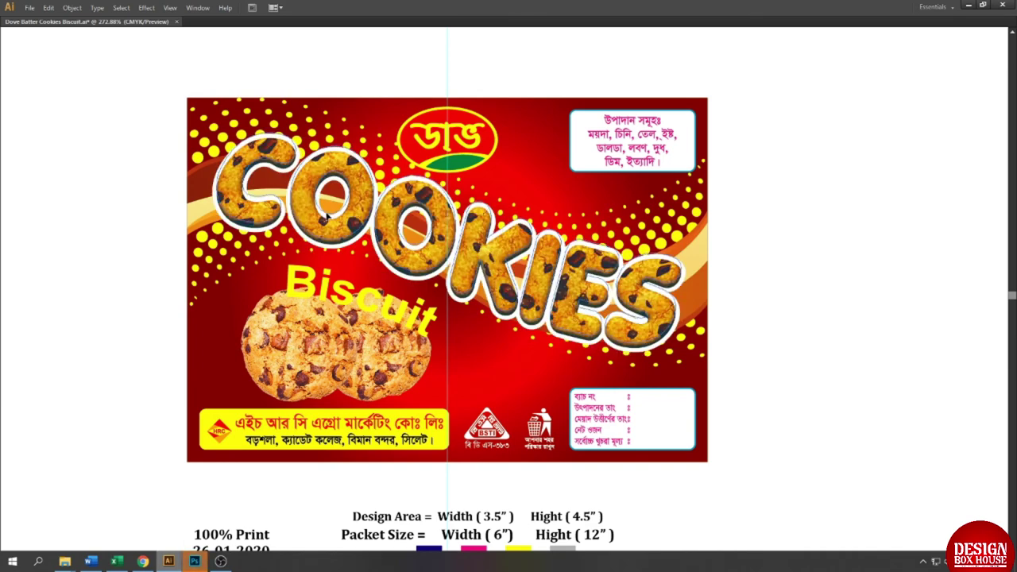
pyautogui.click(347, 277)
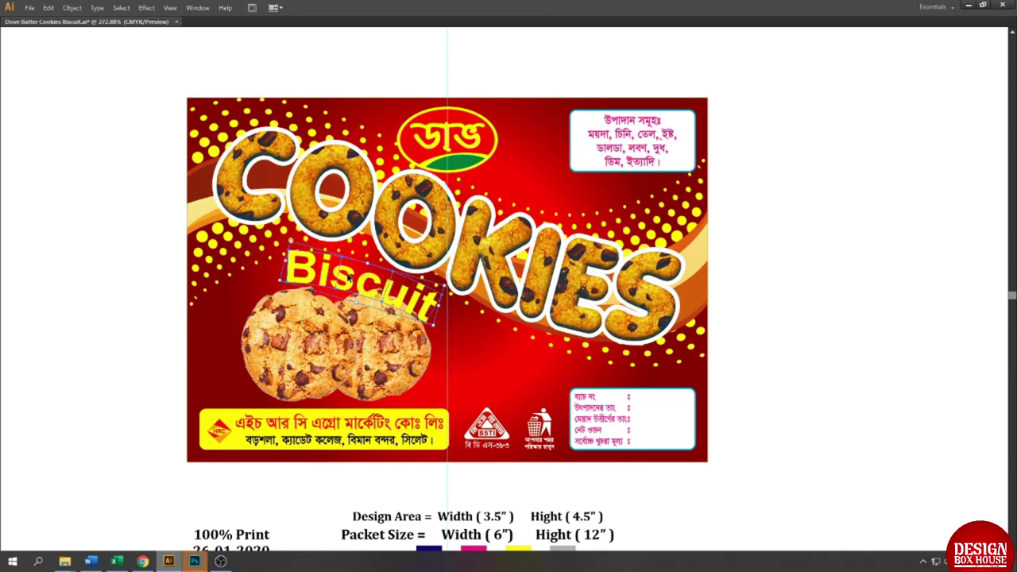
# Move the cookie photo left, enlarge it slightly, and shift the Biscuit text a little to the right above it
pyautogui.click(368, 316)
pyautogui.moveTo(337, 287); pyautogui.dragTo(337, 301)
pyautogui.moveTo(352, 367); pyautogui.dragTo(326, 357)
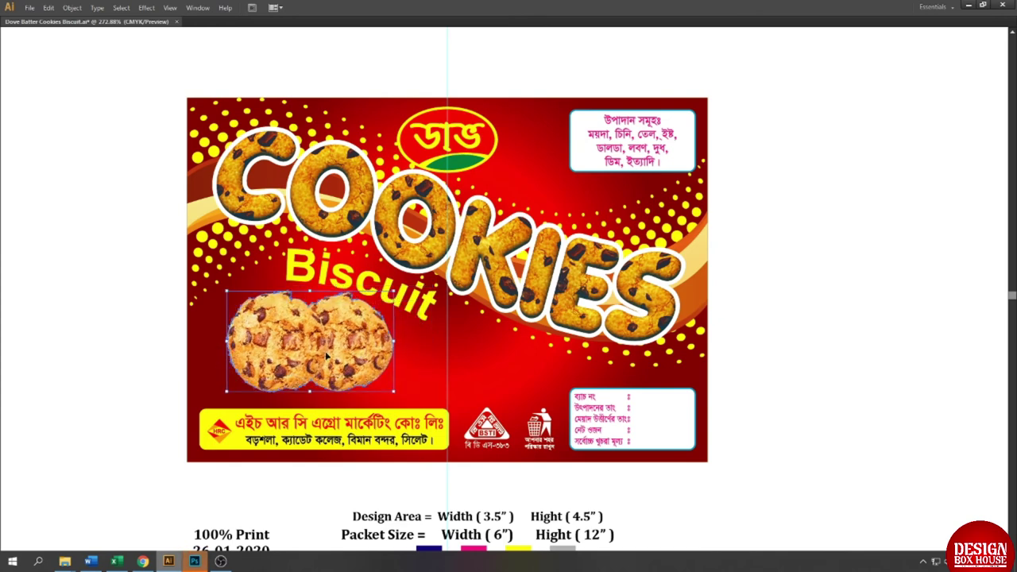
pyautogui.moveTo(394, 342); pyautogui.dragTo(356, 356)
pyautogui.moveTo(377, 297); pyautogui.dragTo(388, 303)
# Lighten both halftone dot patterns around the COOKIES lettering by setting their yellow value to 40
pyautogui.click(259, 247)
pyautogui.press('Tab')
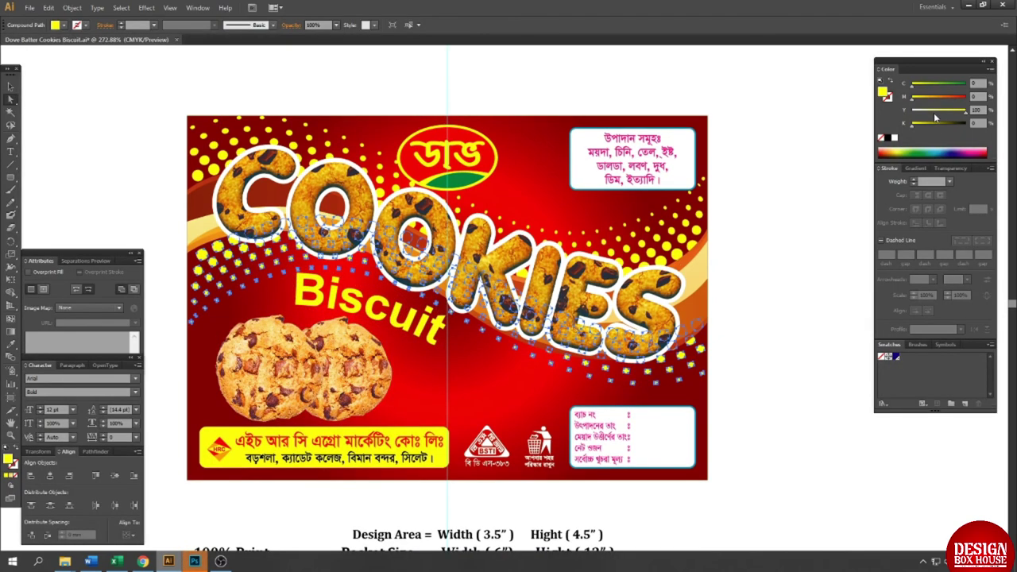
pyautogui.click(176, 304)
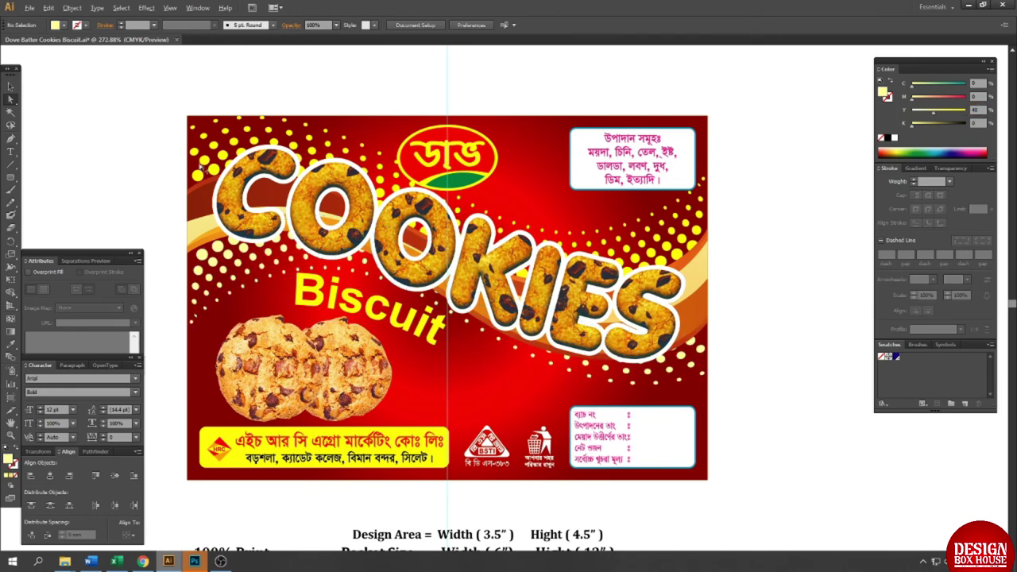
pyautogui.click(199, 161)
pyautogui.write('40')
pyautogui.press('Return')
pyautogui.hotkey('ctrl', 'shift', 'a')
pyautogui.press('v')
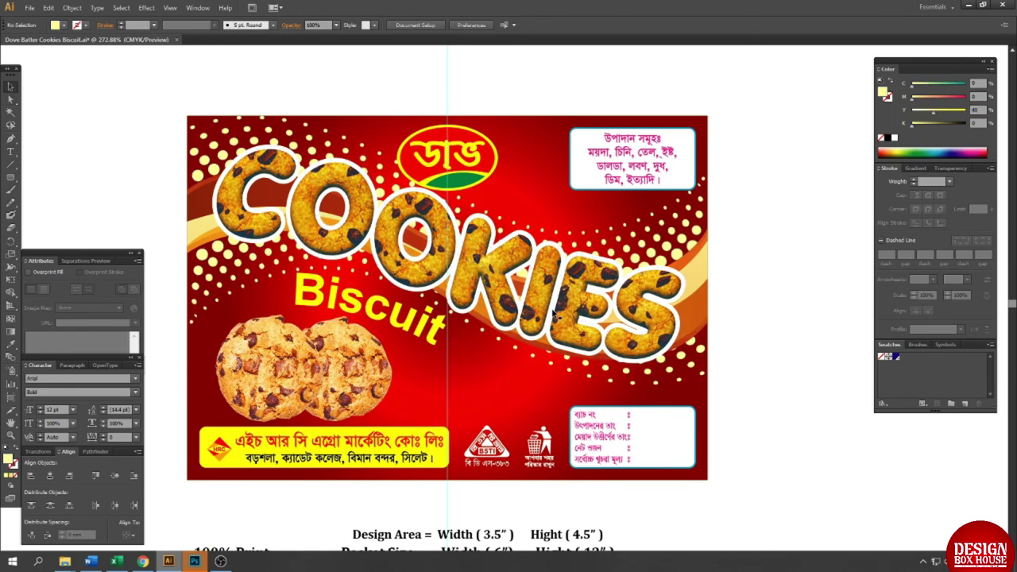
# Scale the Biscuit text down slightly between the COOKIES lettering and the cookie photo
pyautogui.hotkey('ctrl', '-')
pyautogui.moveTo(541, 291); pyautogui.dragTo(509, 292)
pyautogui.click(579, 213)
pyautogui.click(623, 399)
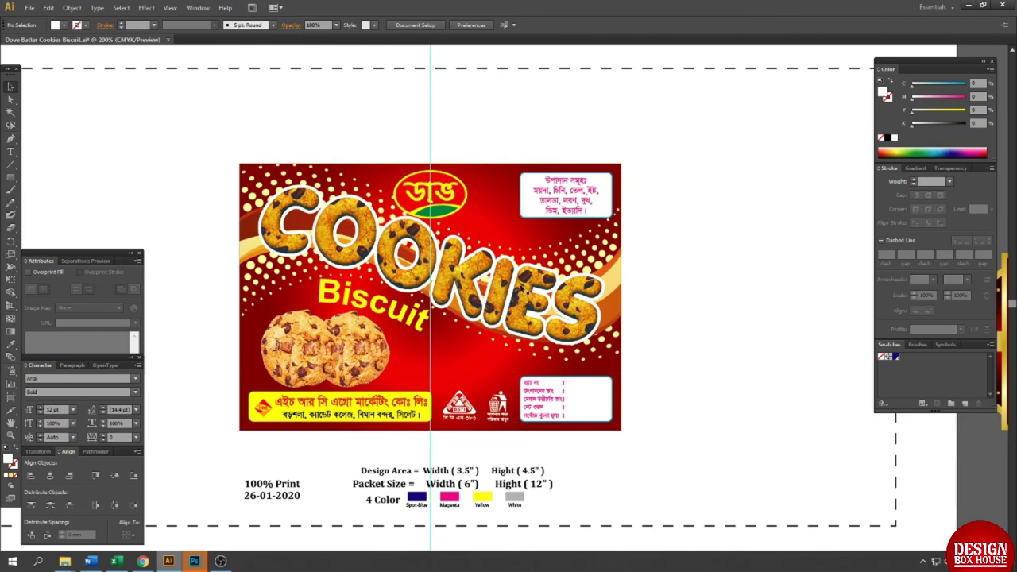
pyautogui.press('Tab')
pyautogui.click(404, 302)
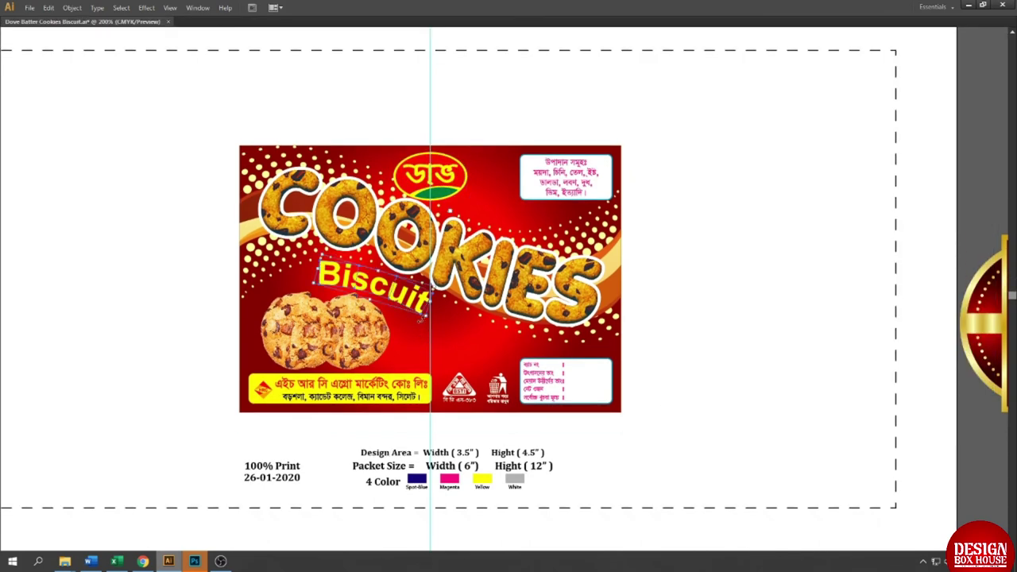
pyautogui.hotkey('ctrl', 'shift', 'a')
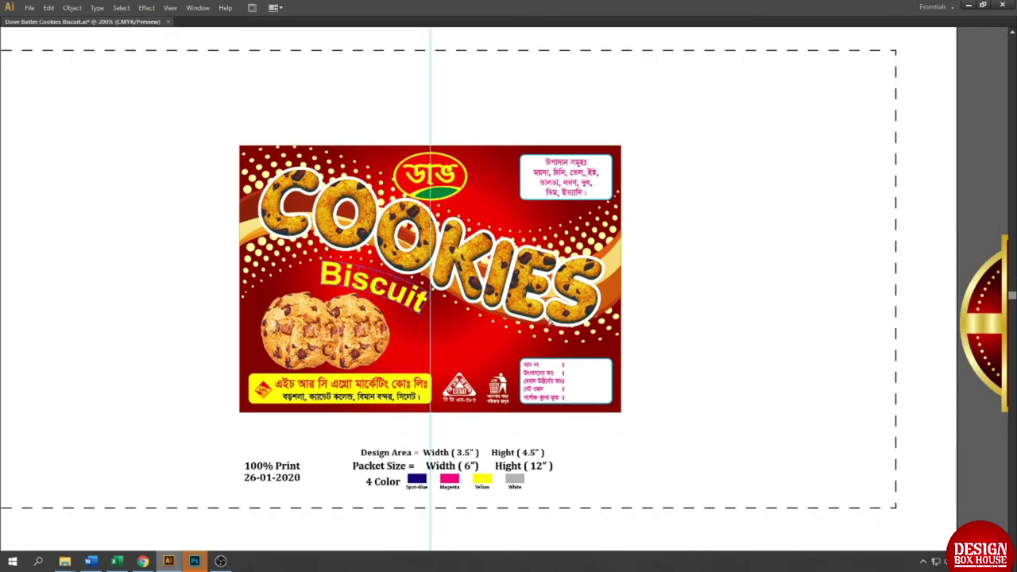
pyautogui.moveTo(316, 283); pyautogui.dragTo(319, 283)
pyautogui.click(92, 62)
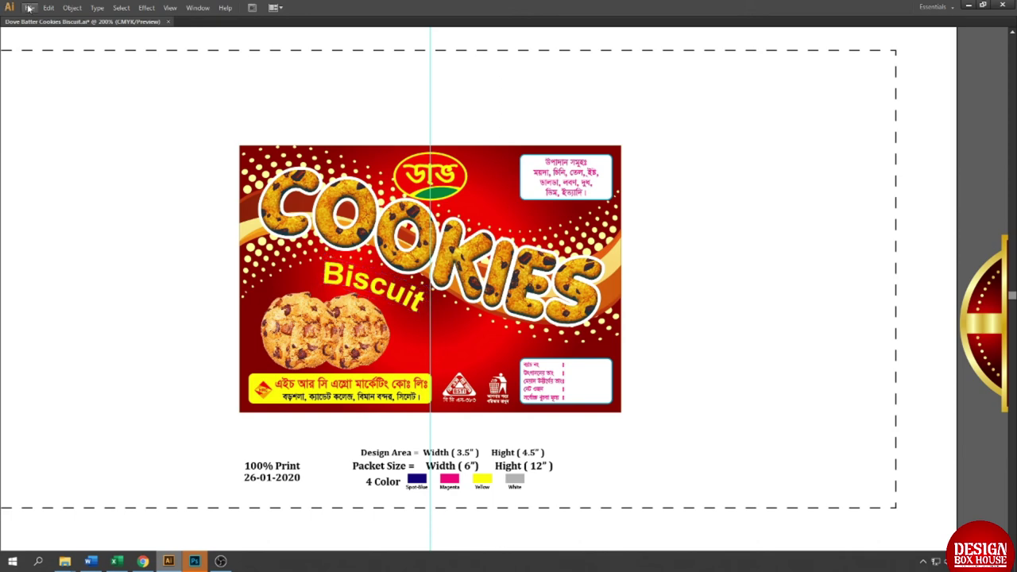
# Try to open the recent Pabna Special Lashcha Shemai file
pyautogui.click(29, 8)
pyautogui.click(49, 44)
pyautogui.click(284, 289)
pyautogui.click(28, 7)
pyautogui.moveTo(72, 55)
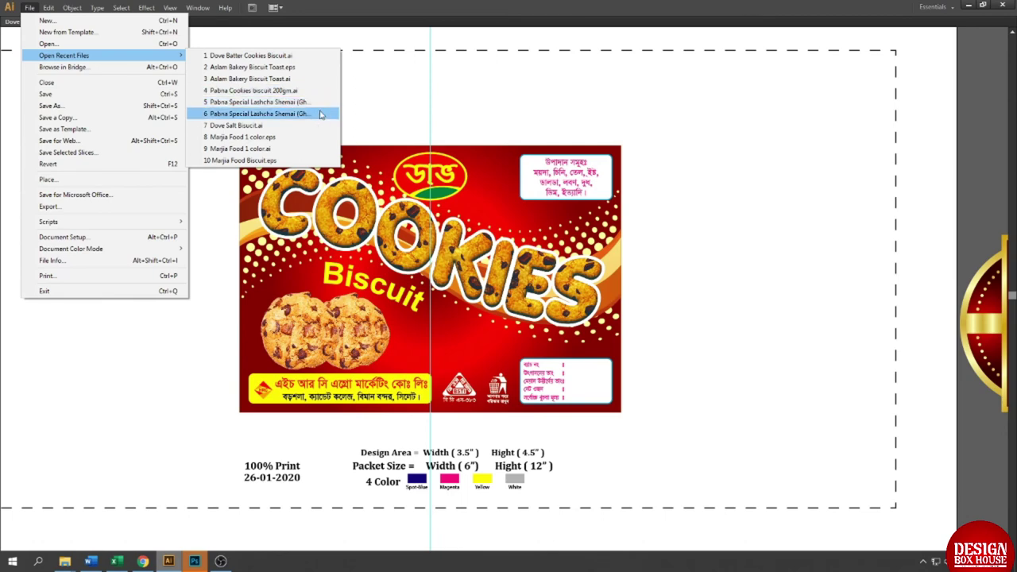
pyautogui.click(320, 114)
pyautogui.click(584, 337)
# Switch to Photoshop, close the Cocokies.psd document and return to Illustrator
pyautogui.click(194, 562)
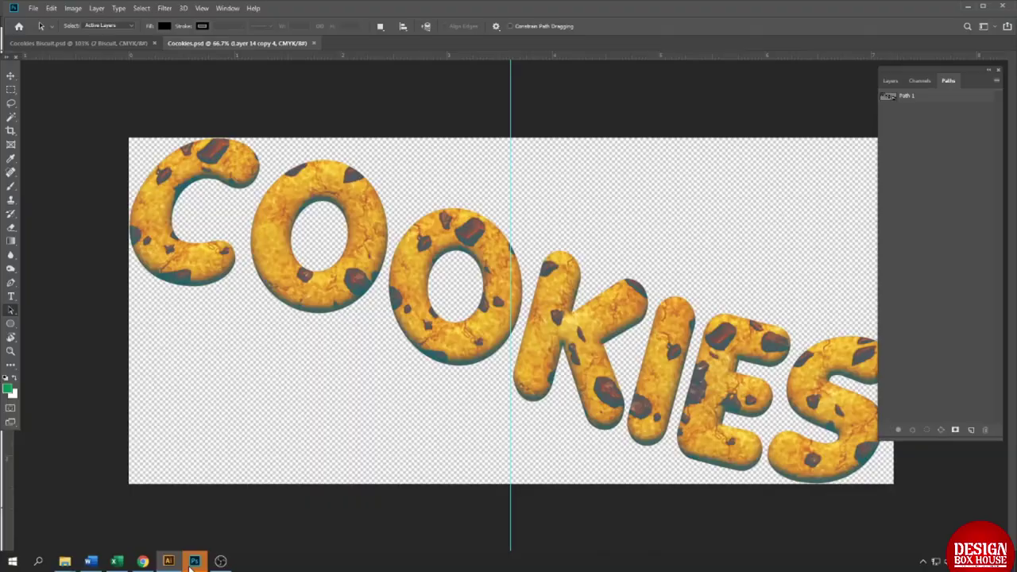
pyautogui.click(314, 43)
pyautogui.click(169, 562)
# Open the Fresh Box Plen file from the A Vector folder inside Logos
pyautogui.click(29, 8)
pyautogui.click(71, 148)
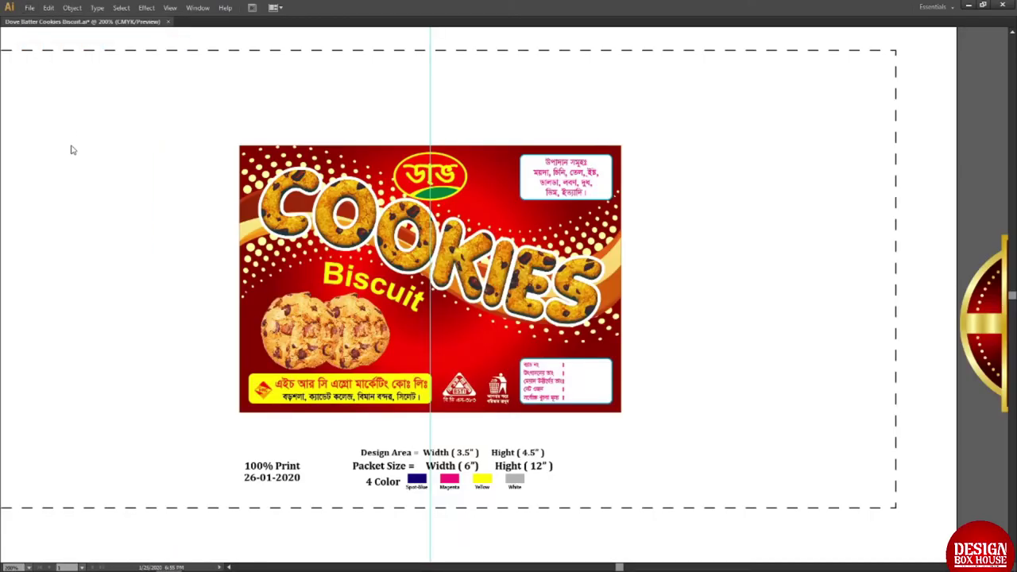
pyautogui.click(31, 197)
pyautogui.scroll(-5, 117, 239)
pyautogui.doubleClick(117, 254)
pyautogui.doubleClick(95, 209)
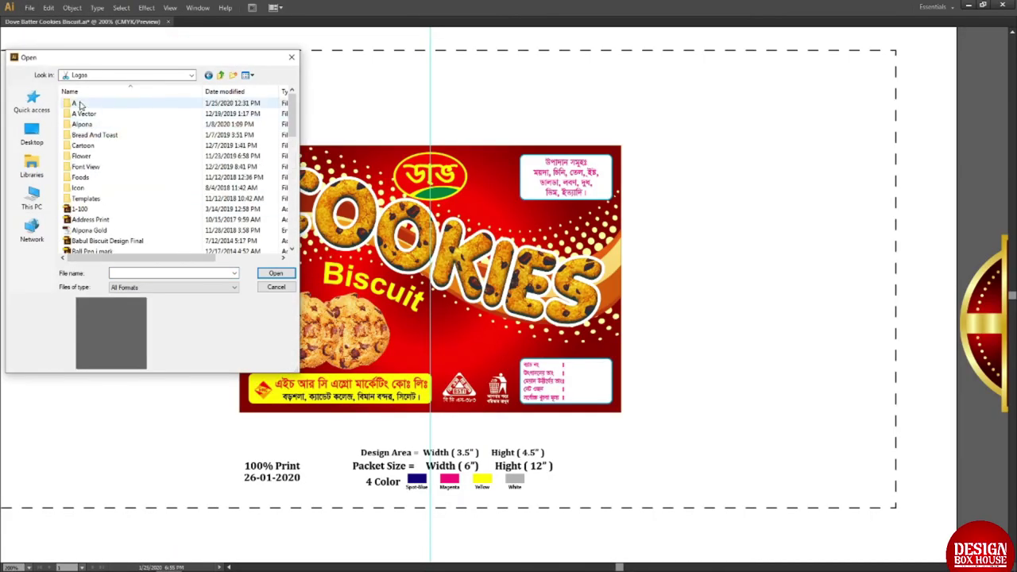
pyautogui.doubleClick(81, 105)
pyautogui.press('BackSpace')
pyautogui.doubleClick(87, 115)
pyautogui.scroll(-2, 98, 204)
pyautogui.click(93, 232)
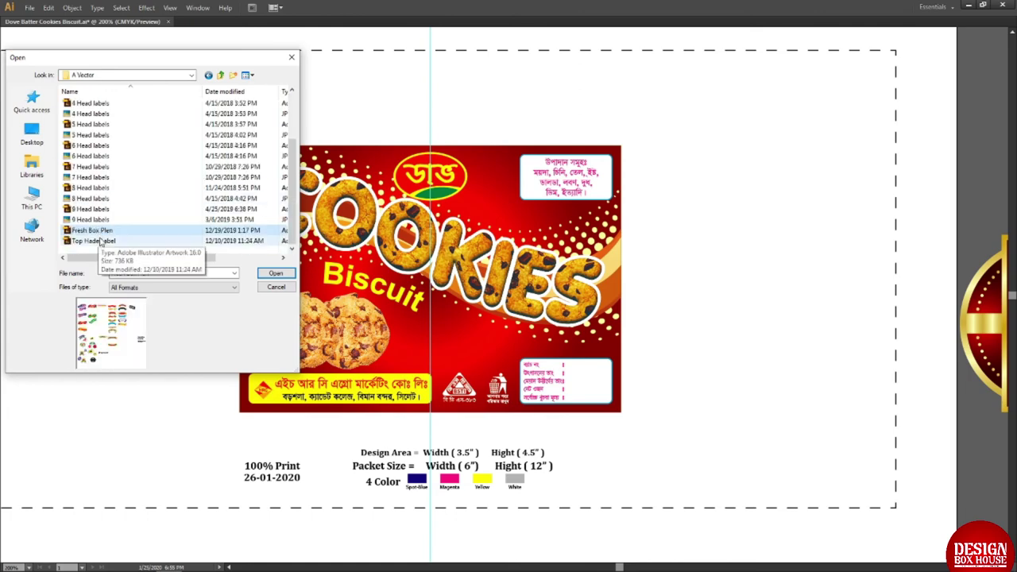
pyautogui.press('Return')
# Paste the Crispy & Tasty badge into the Dove packet design and place it beside the cookie photo
pyautogui.hotkey('ctrl', 'Tab')
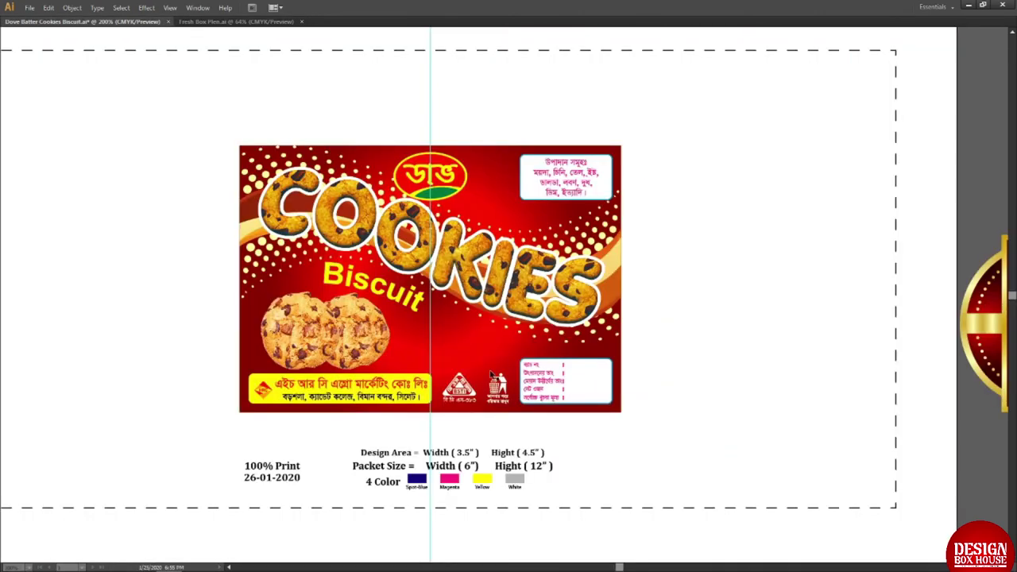
pyautogui.hotkey('ctrl', 'v')
pyautogui.moveTo(525, 283); pyautogui.dragTo(475, 321)
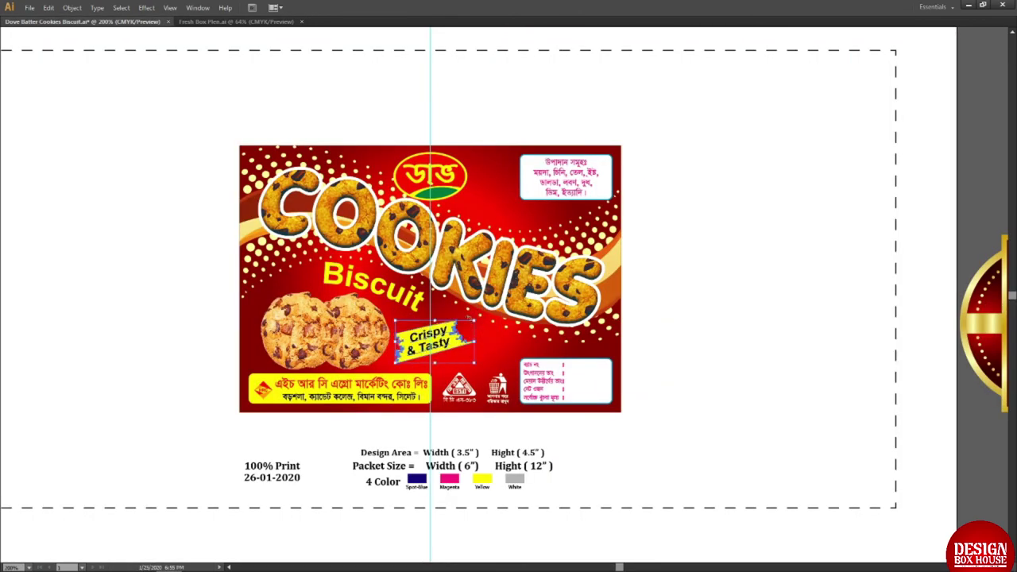
# Remove the blue edging from the Crispy & Tasty badge and shift the badge and cookie photo slightly right
pyautogui.moveTo(181, 282); pyautogui.dragTo(674, 380)
pyautogui.moveTo(445, 320); pyautogui.dragTo(503, 313)
pyautogui.moveTo(503, 313); pyautogui.dragTo(456, 326)
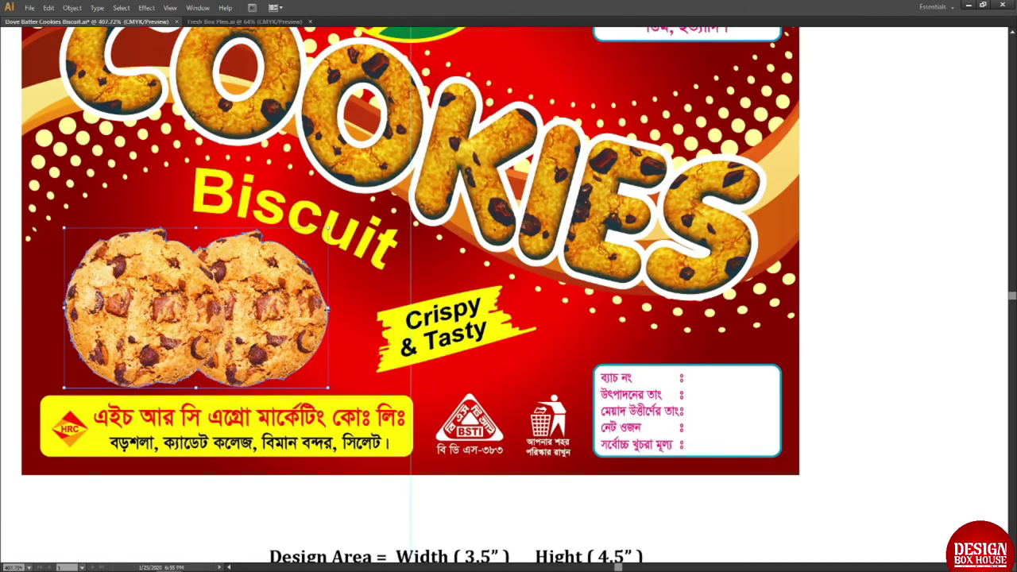
pyautogui.hotkey('ctrl', '-')
pyautogui.moveTo(370, 366); pyautogui.dragTo(291, 360)
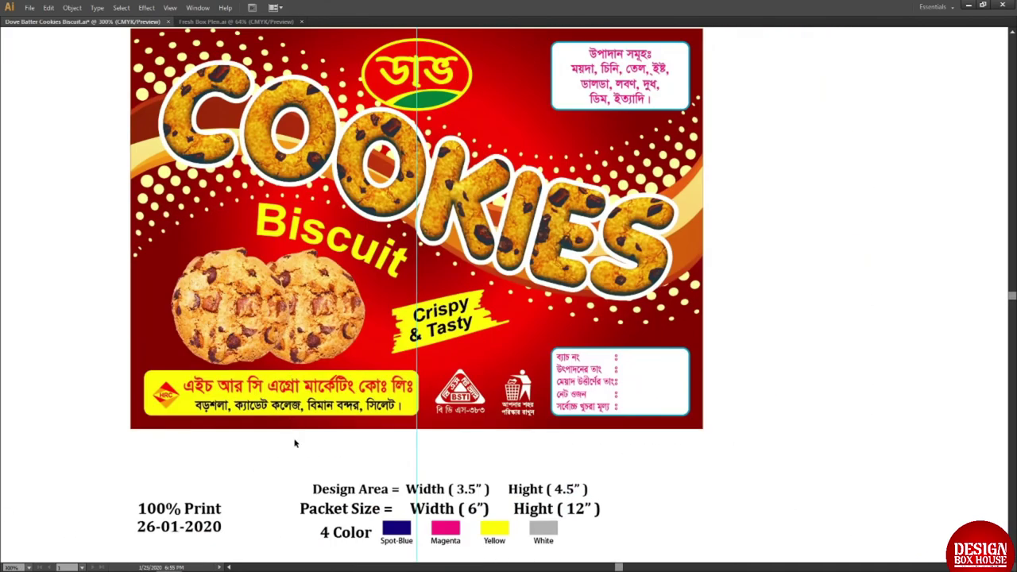
# Recolour the oval ring around the Dove logo white
pyautogui.moveTo(423, 334); pyautogui.dragTo(361, 371)
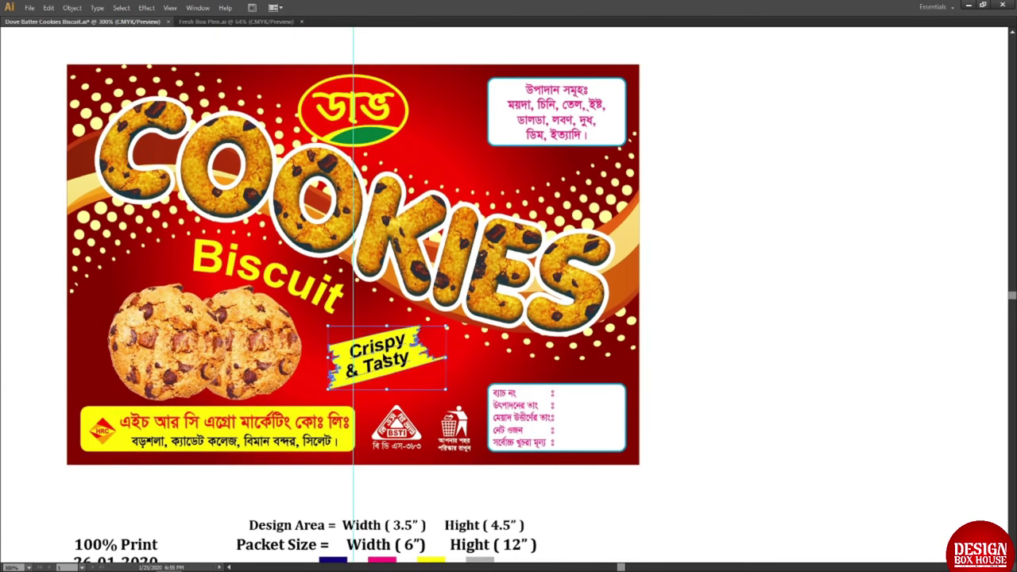
pyautogui.hotkey('ctrl', '-')
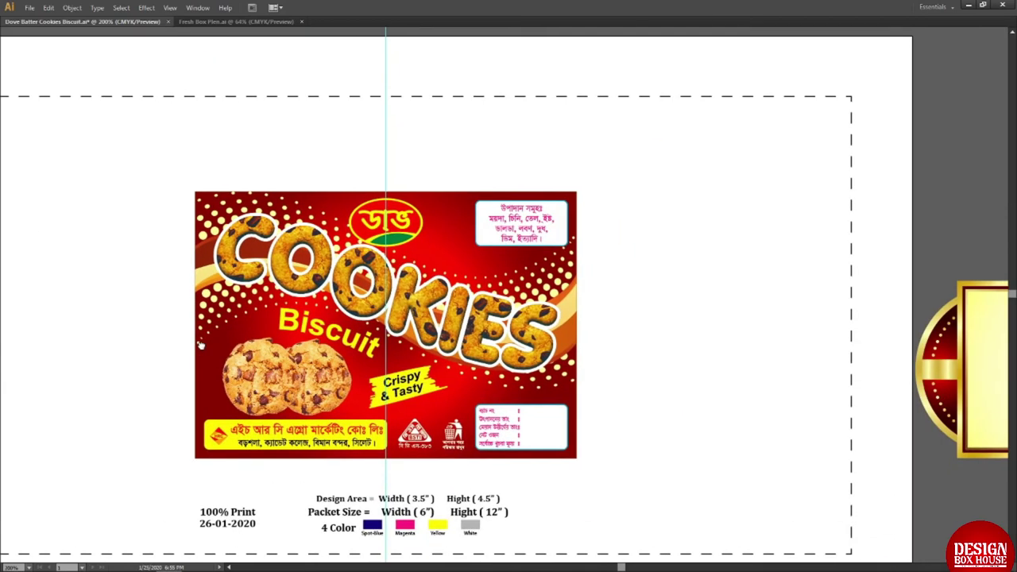
pyautogui.moveTo(290, 271); pyautogui.dragTo(558, 299)
pyautogui.hotkey('ctrl', '-')
pyautogui.hotkey('ctrl', '-')
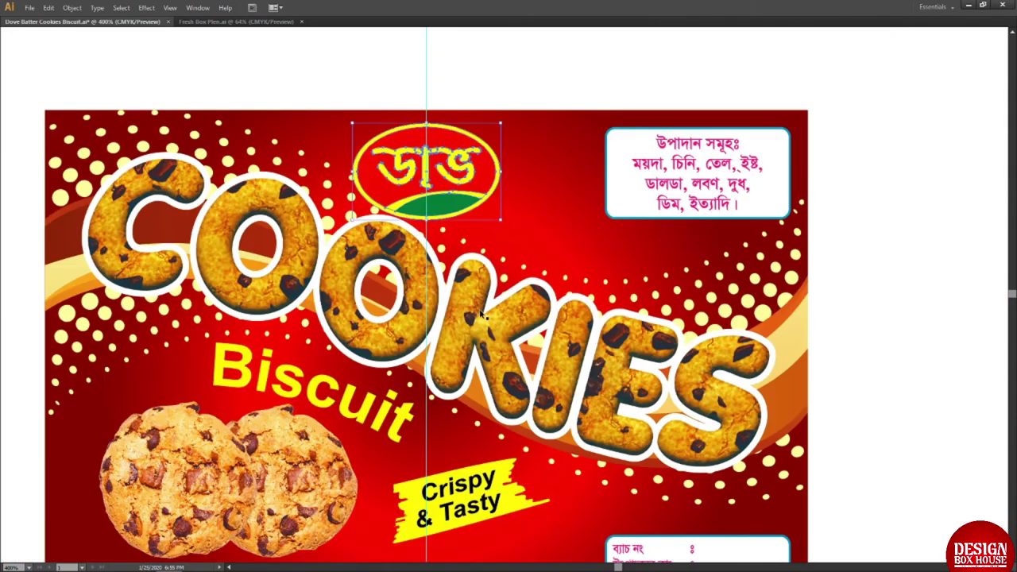
pyautogui.hotkey('ctrl', '-')
pyautogui.press('Tab')
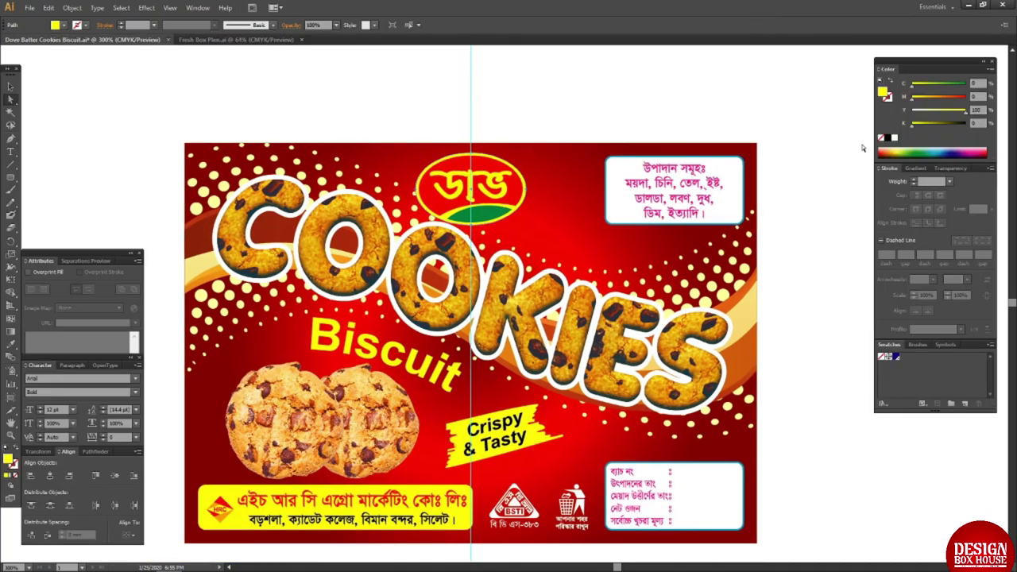
pyautogui.hotkey('ctrl', 'shift', 'a')
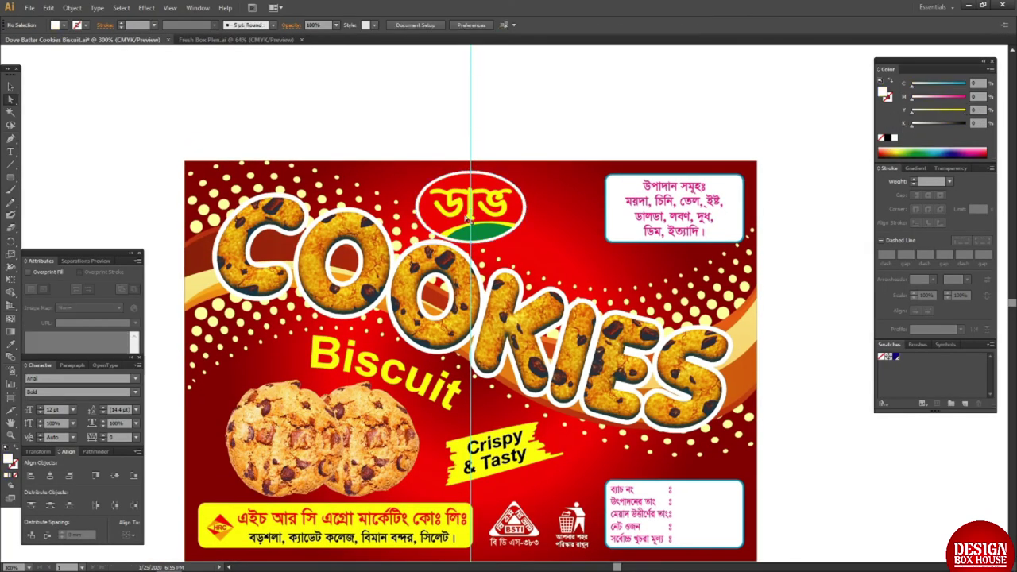
pyautogui.click(472, 182)
pyautogui.hotkey('ctrl', 'shift', 'a')
# Try deleting the cookie-textured COOKIES lettering that sits over the white outline
pyautogui.moveTo(472, 264); pyautogui.dragTo(465, 194)
pyautogui.click(463, 197)
pyautogui.hotkey('ctrl', 'shift', 'a')
pyautogui.click(465, 196)
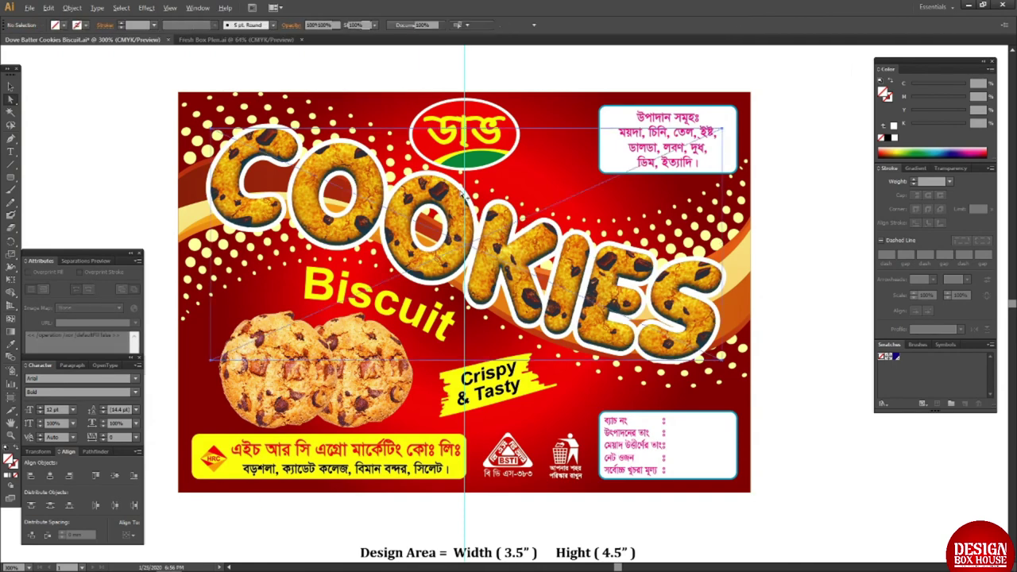
pyautogui.press('Delete')
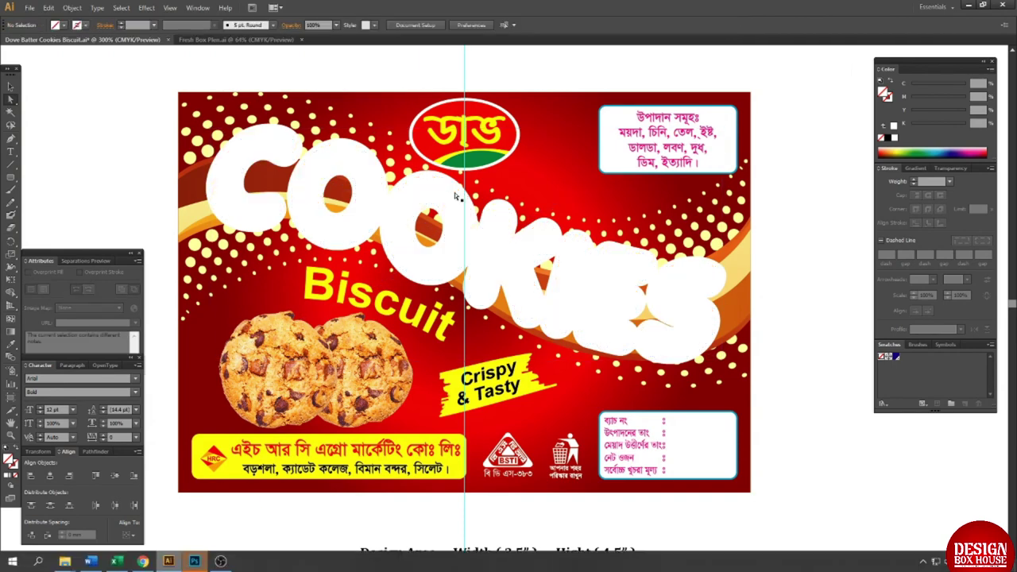
pyautogui.click(457, 196)
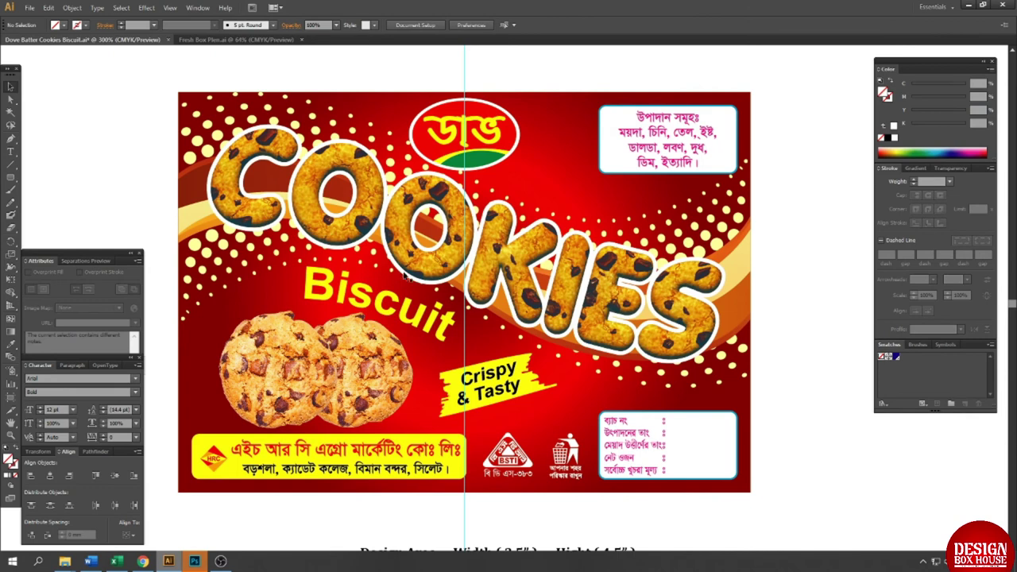
pyautogui.press('Tab')
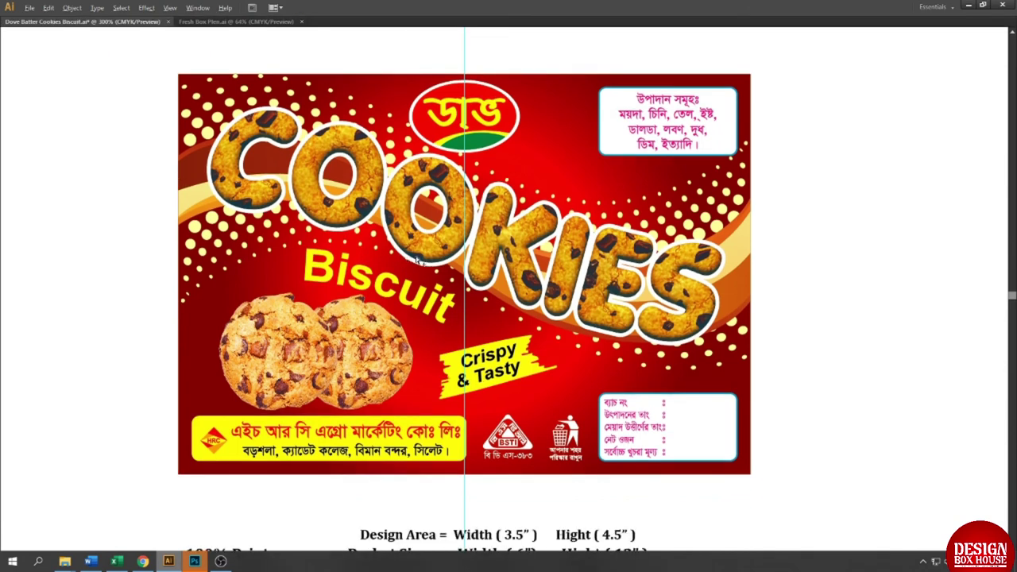
# Nudge the COOKIES lettering together with its white outline slightly downward
pyautogui.click(411, 260)
pyautogui.press('Down')
pyautogui.press('Down')
pyautogui.press('Down')
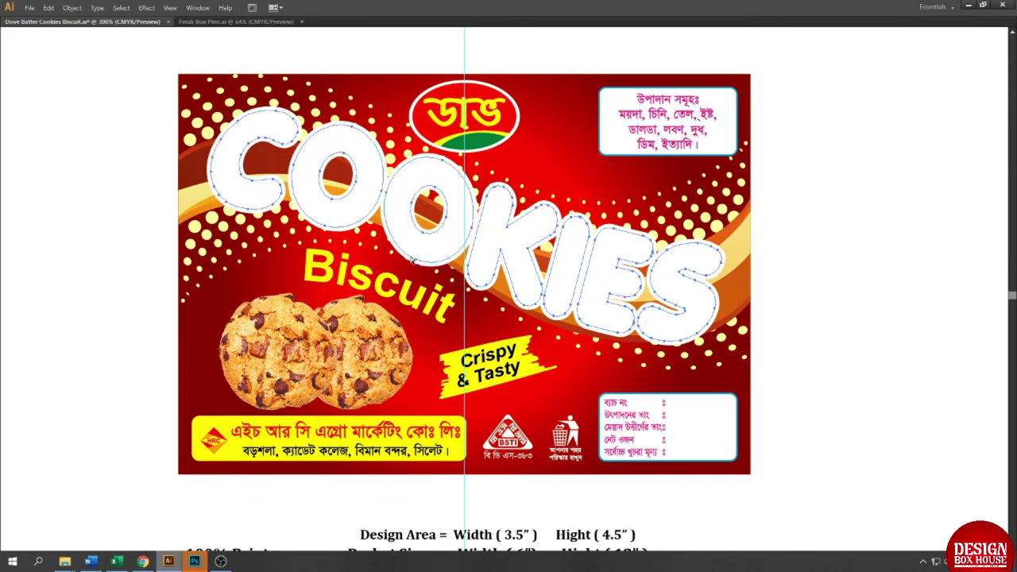
pyautogui.click(428, 289)
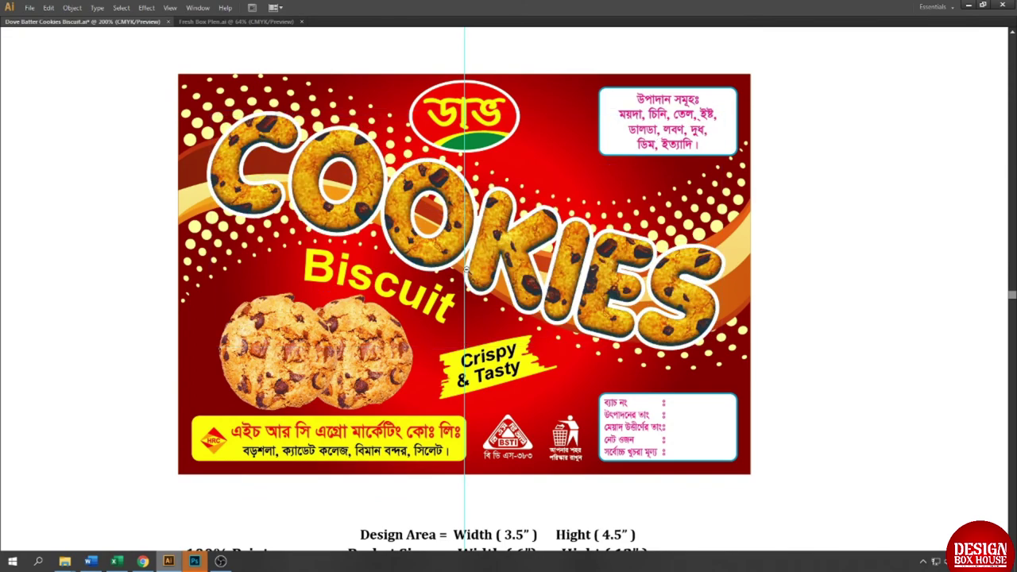
# Scale the COOKIES lettering and its outline down slightly about their centre
pyautogui.keyDown('ctrl'); pyautogui.keyDown('alt'); pyautogui.click(467, 271); pyautogui.keyUp('alt'); pyautogui.keyUp('ctrl')
pyautogui.keyDown('ctrl'); pyautogui.keyDown('alt'); pyautogui.click(467, 271); pyautogui.keyUp('alt'); pyautogui.keyUp('ctrl')
pyautogui.keyDown('ctrl'); pyautogui.keyDown('alt'); pyautogui.click(465, 285); pyautogui.keyUp('alt'); pyautogui.keyUp('ctrl')
pyautogui.keyDown('ctrl'); pyautogui.keyDown('alt'); pyautogui.click(465, 286); pyautogui.keyUp('alt'); pyautogui.keyUp('ctrl')
pyautogui.moveTo(496, 334); pyautogui.dragTo(361, 320)
pyautogui.moveTo(265, 238); pyautogui.dragTo(612, 346)
pyautogui.scroll(3, 466, 299)
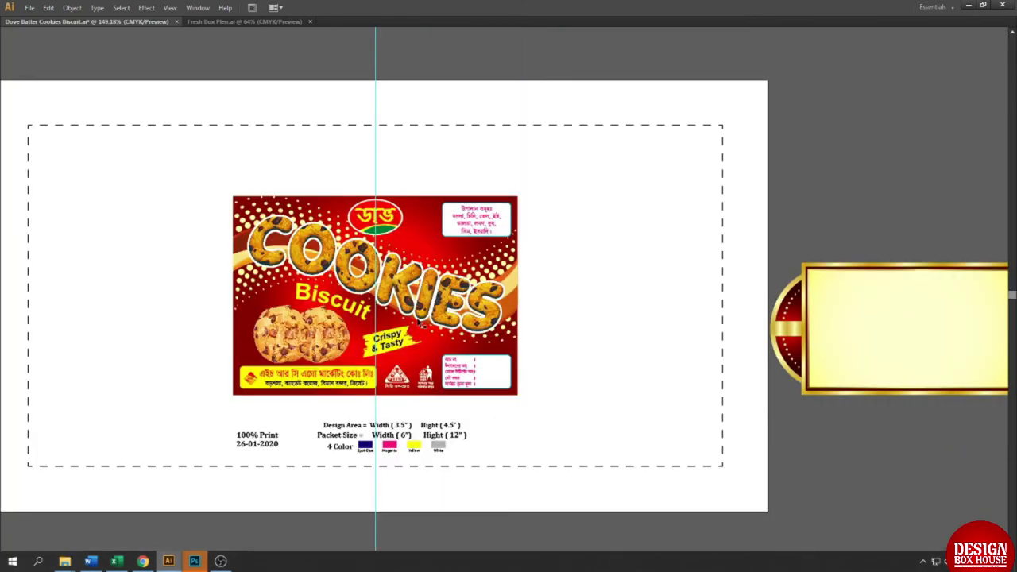
pyautogui.click(359, 299)
pyautogui.click(356, 294)
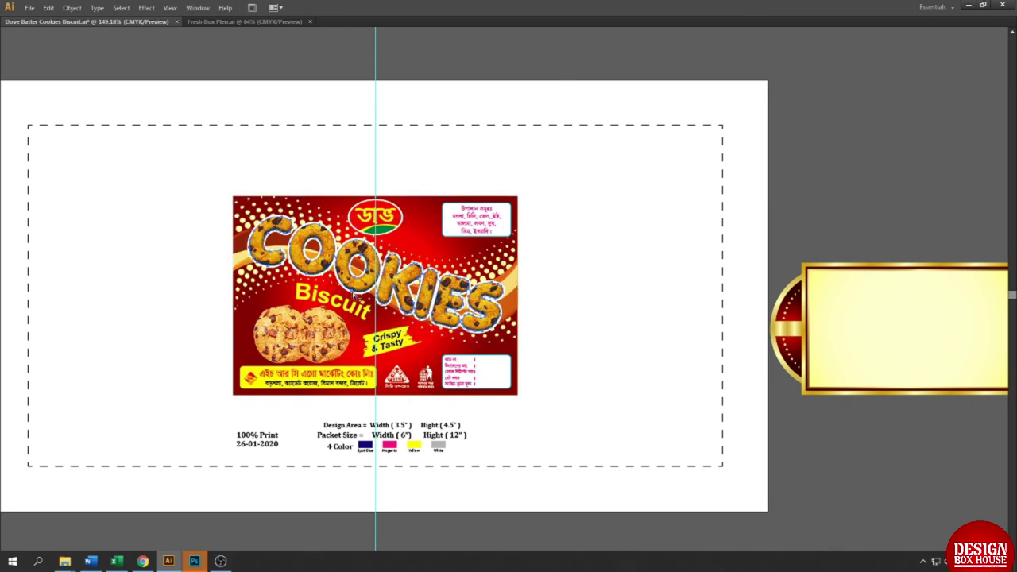
pyautogui.press('Delete')
pyautogui.hotkey('ctrl', 'z')
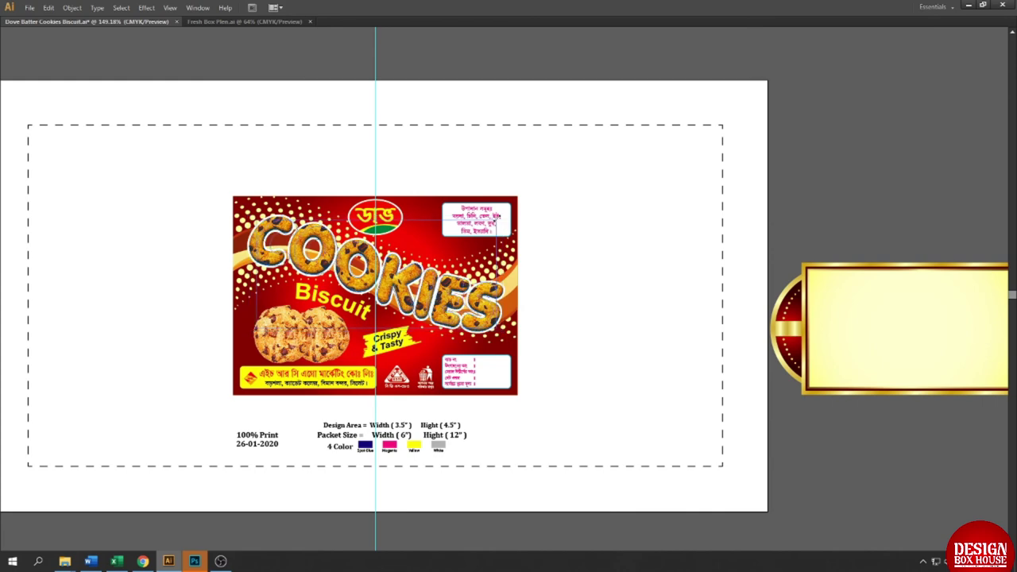
pyautogui.click(492, 218)
# Rotate the COOKIES lettering slightly clockwise so it slopes more steeply across the packet
pyautogui.moveTo(176, 208); pyautogui.dragTo(674, 352)
pyautogui.keyDown('ctrl'); pyautogui.keyDown('alt'); pyautogui.click(460, 307); pyautogui.keyUp('alt'); pyautogui.keyUp('ctrl')
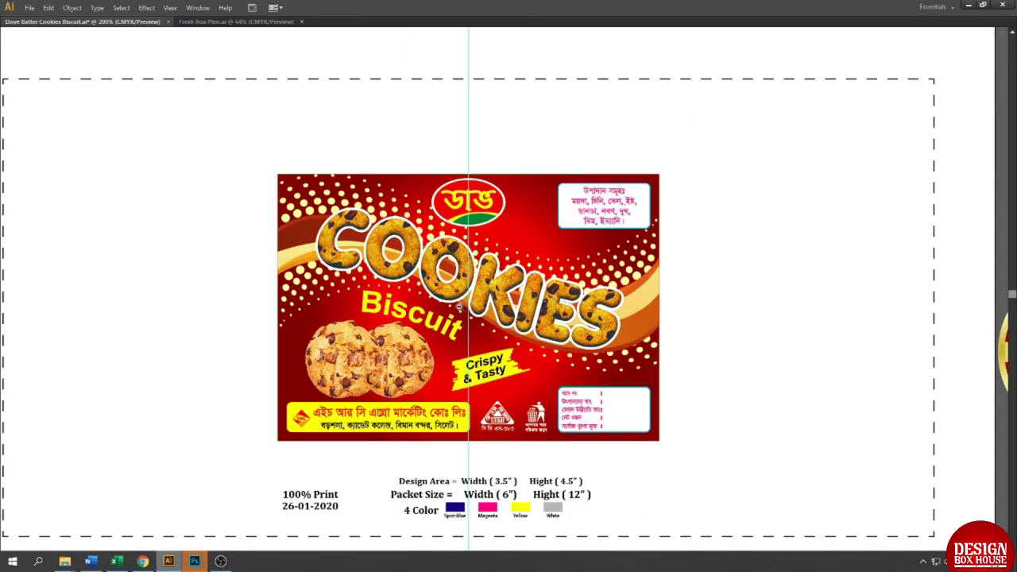
pyautogui.click(451, 304)
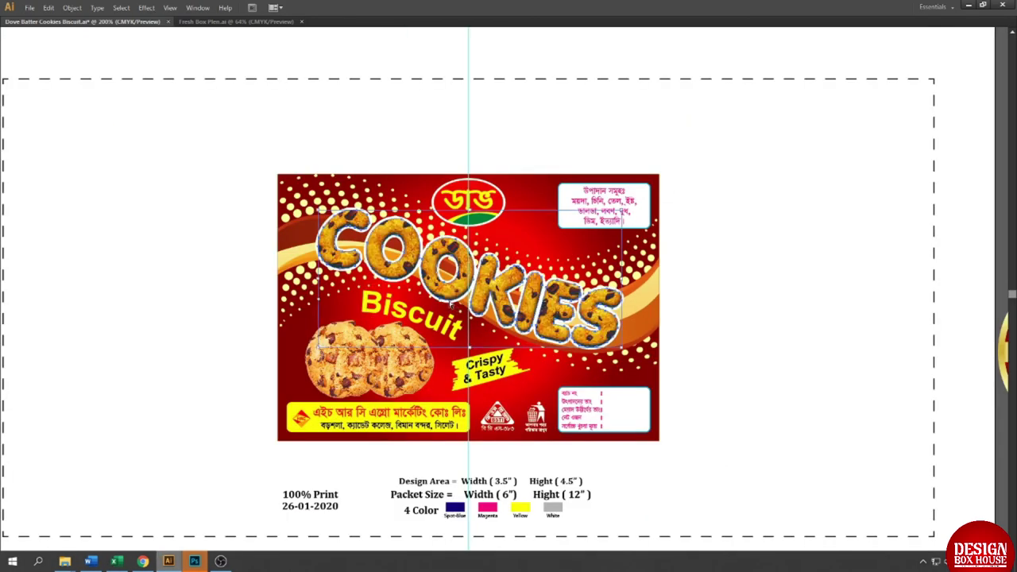
pyautogui.click(694, 325)
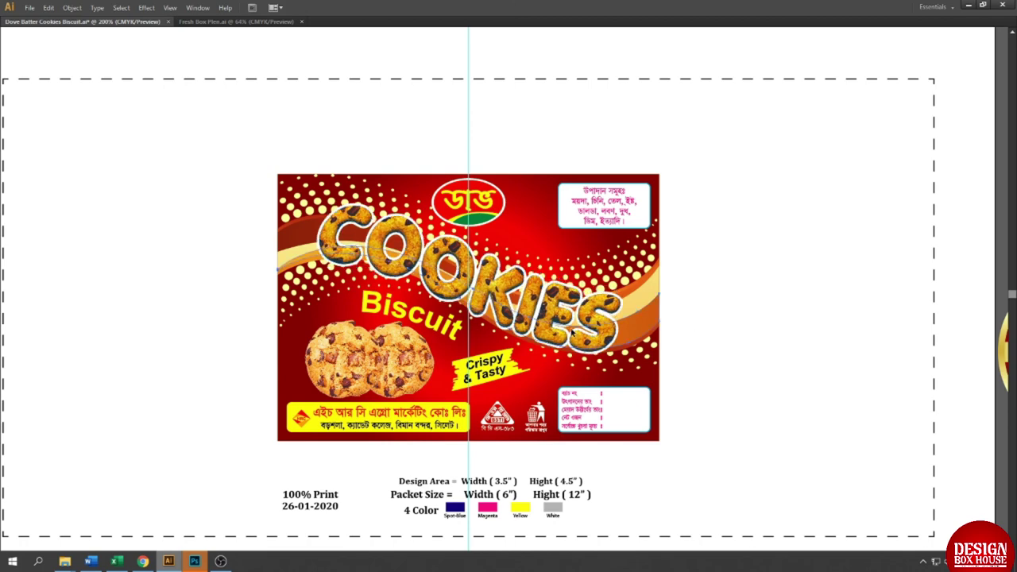
# Scale the Dove logo down slightly around the packet's centre line
pyautogui.hotkey('ctrl', 'alt', '0')
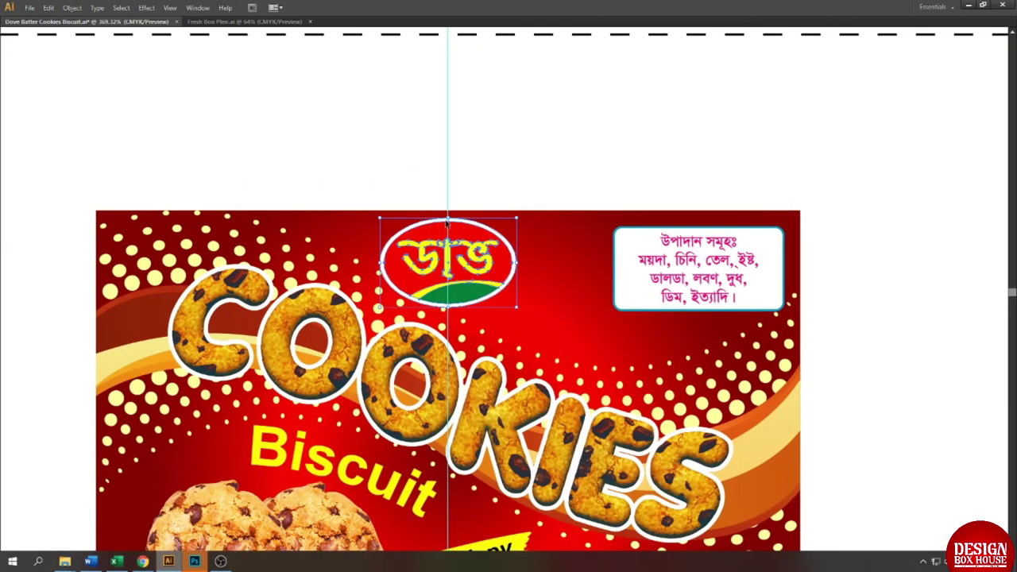
pyautogui.hotkey('ctrl', 'shift', 'a')
pyautogui.hotkey('ctrl', '-')
pyautogui.hotkey('ctrl', '-')
# Rename the Spot-Blue label in the 4 Color row to Cyan and recolour its swatch cyan
pyautogui.moveTo(412, 496); pyautogui.dragTo(410, 287)
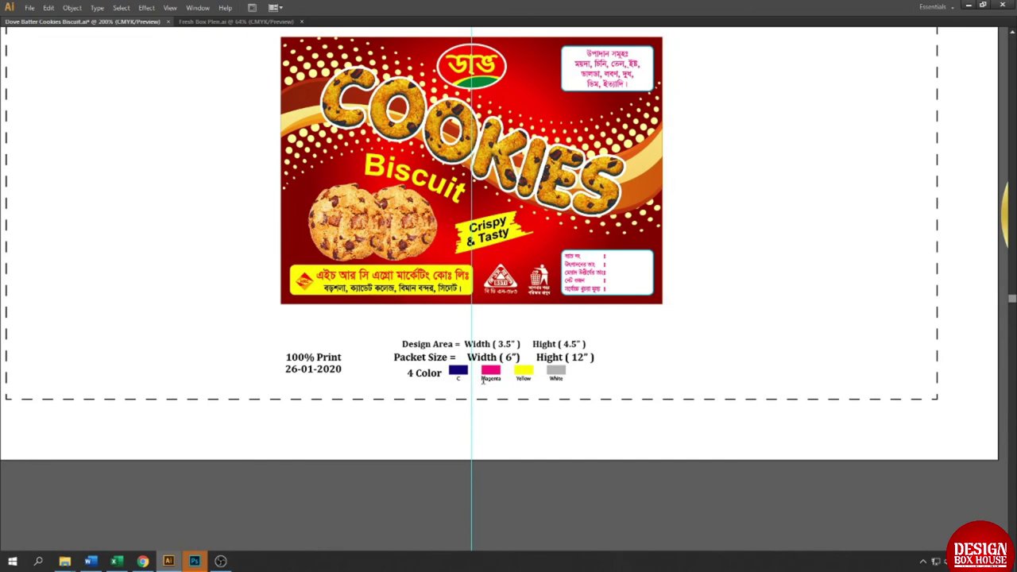
pyautogui.click(467, 377)
pyautogui.press('Tab')
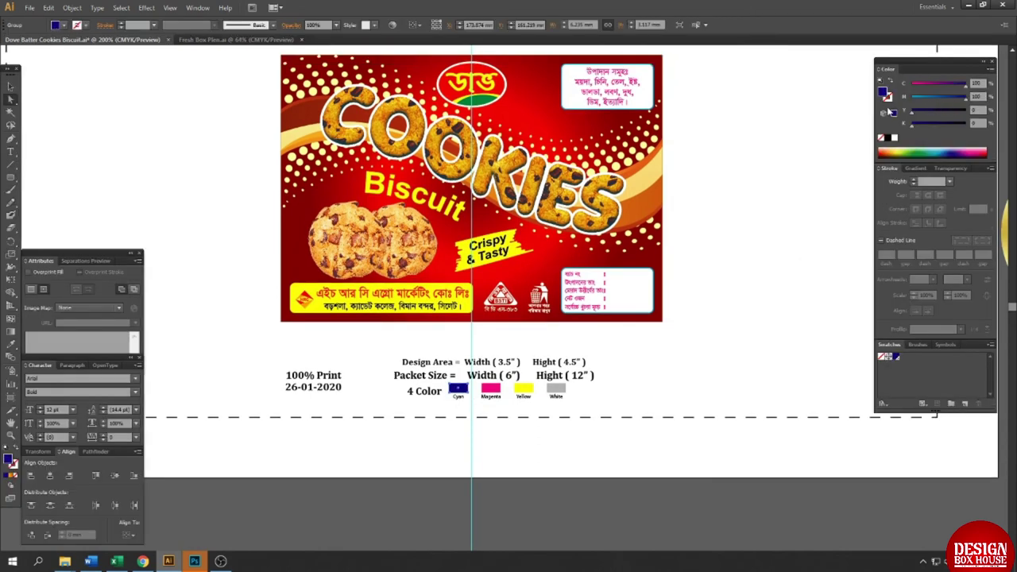
pyautogui.click(922, 96)
pyautogui.hotkey('ctrl', 'shift', 'a')
pyautogui.press('v')
pyautogui.press('Tab')
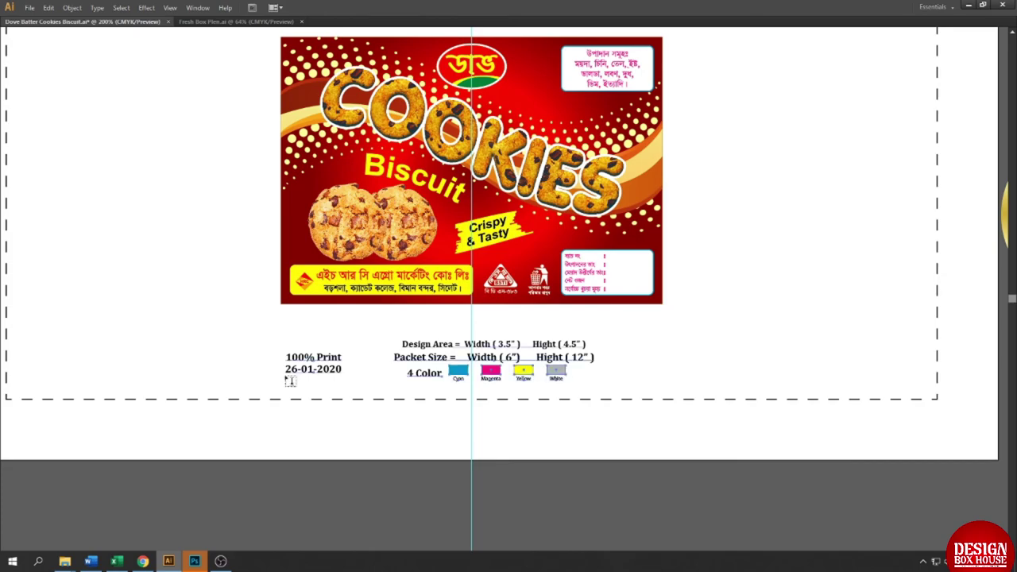
pyautogui.click(196, 563)
pyautogui.click(195, 563)
pyautogui.moveTo(288, 355); pyautogui.dragTo(275, 461)
pyautogui.scroll(-1, 275, 461)
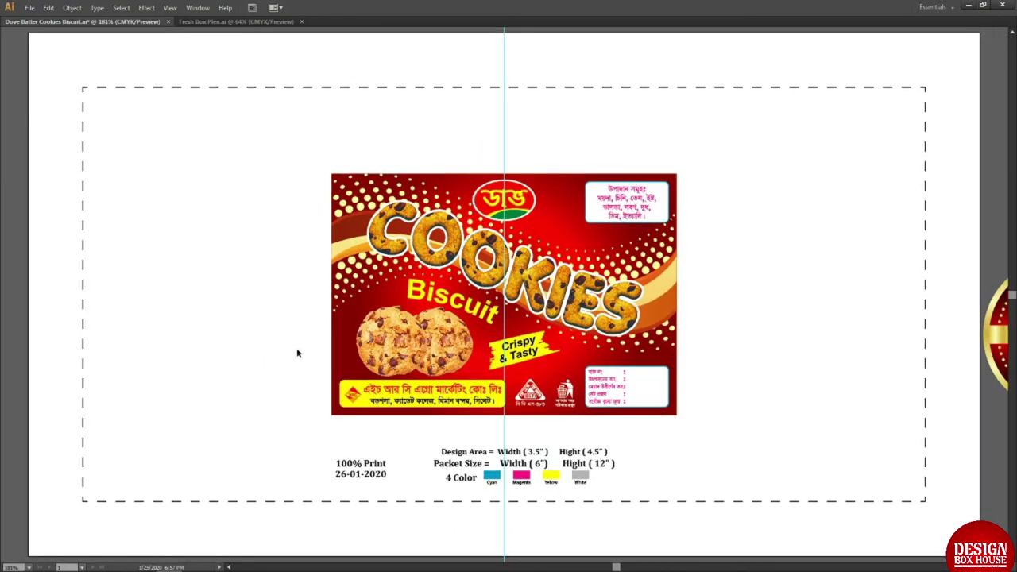
pyautogui.moveTo(977, 362); pyautogui.dragTo(588, 349)
pyautogui.hscroll(-6, 680, 348)
pyautogui.scroll(1, 635, 321)
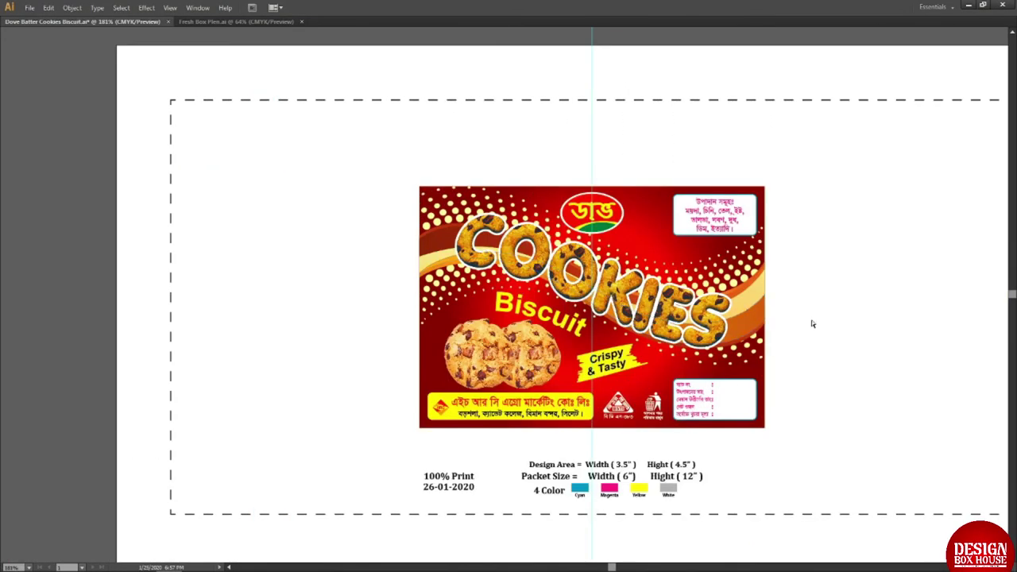
pyautogui.moveTo(822, 335); pyautogui.dragTo(735, 322)
# Save the packet design over the existing Dove Batter Cookies Biscuit.ai file and hide the guides
pyautogui.hotkey('ctrl', 'shift', 's')
pyautogui.press('Return')
pyautogui.press('y')
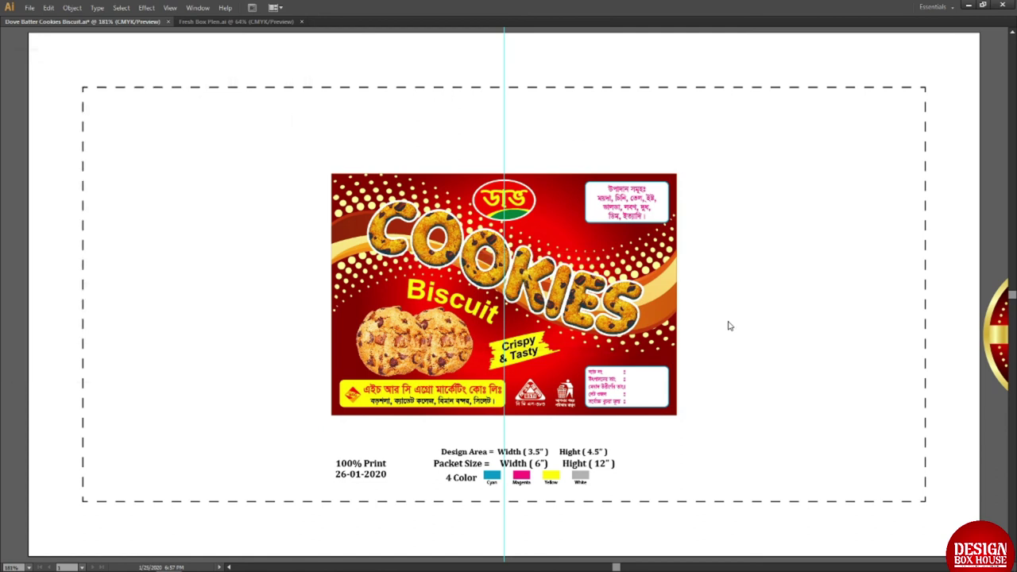
pyautogui.rightClick(762, 411)
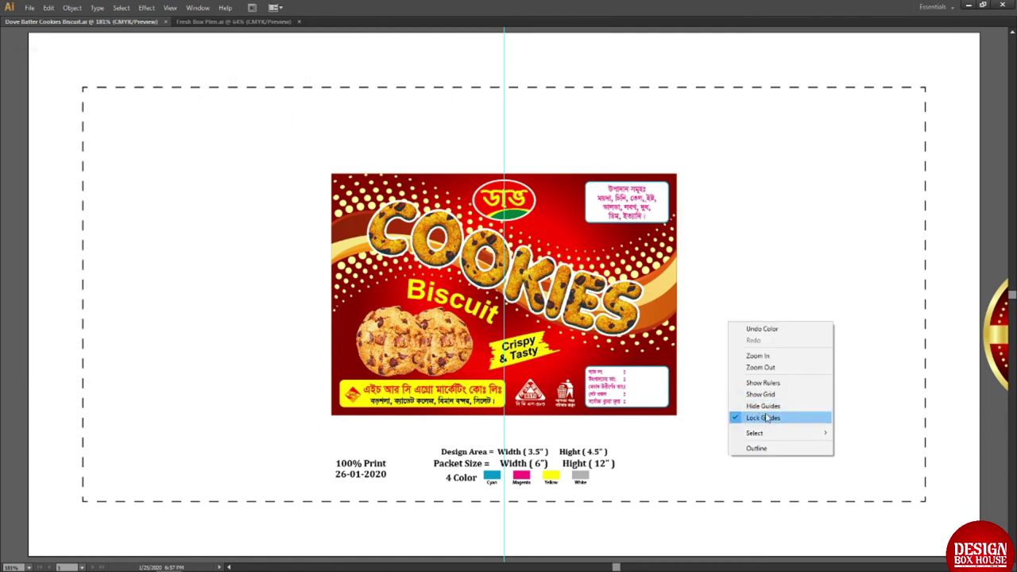
pyautogui.click(762, 405)
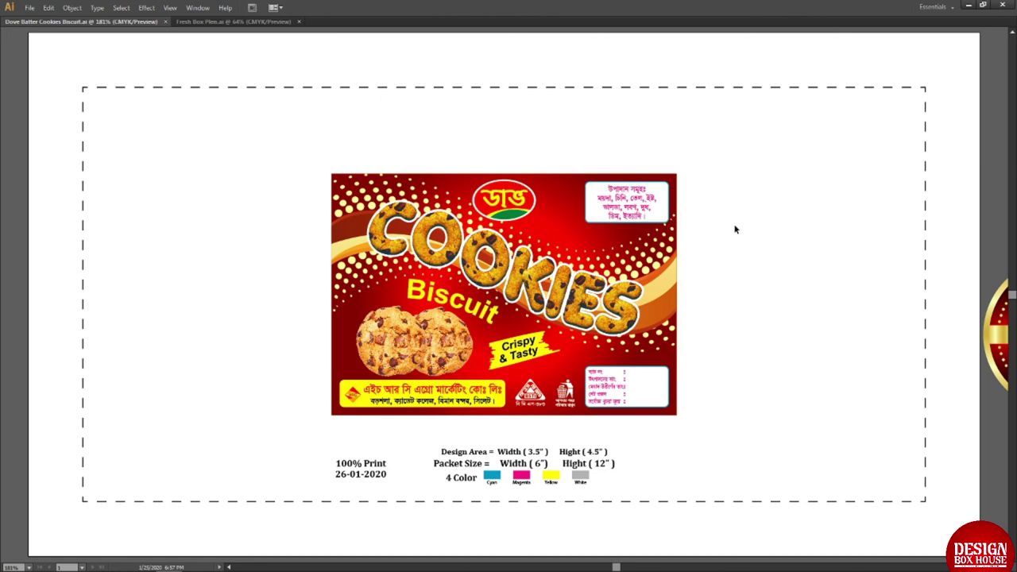
# Recolour the Dove logo's red oval cyan and its yellow lettering white
pyautogui.press('Tab')
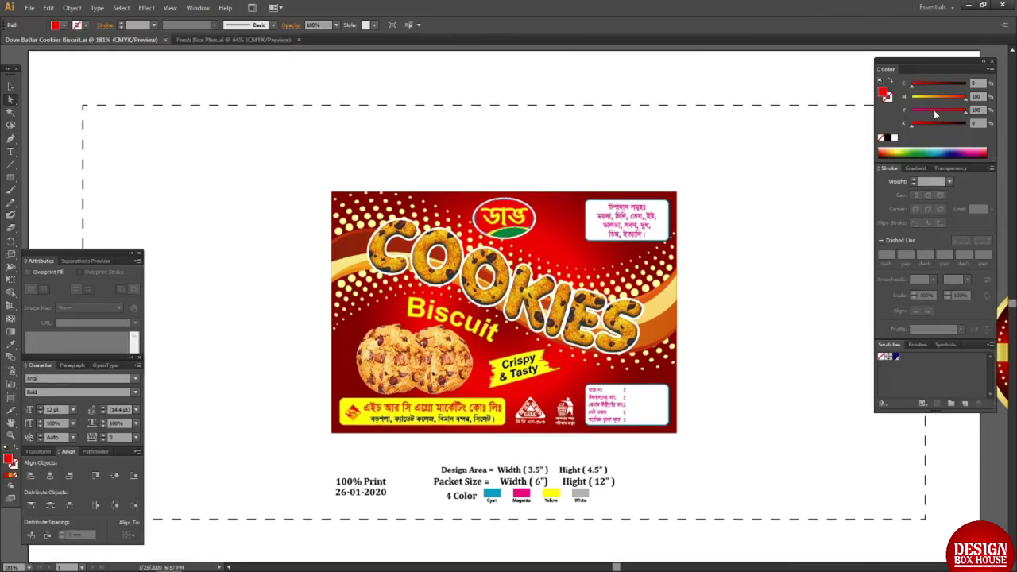
pyautogui.click(506, 216)
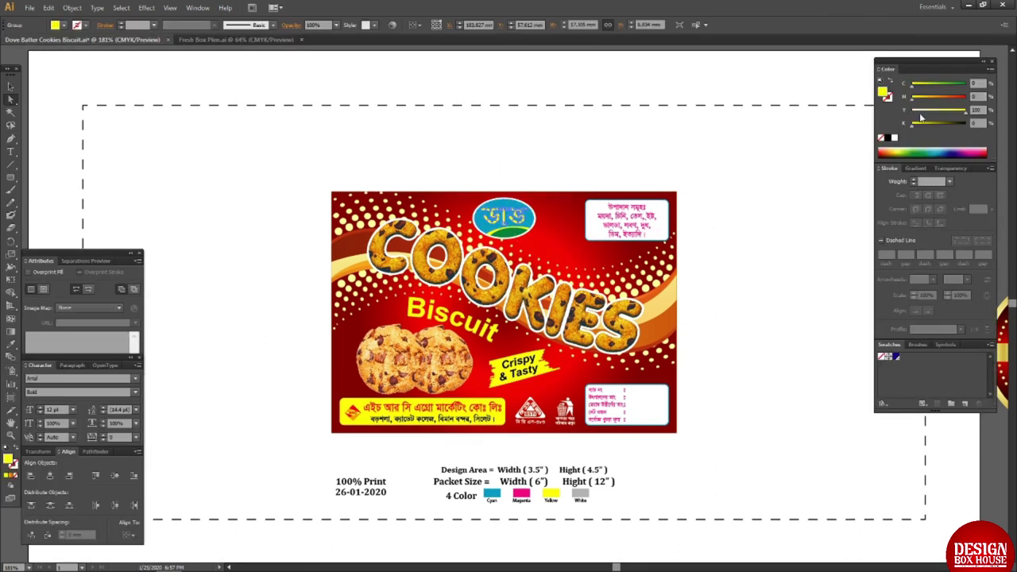
pyautogui.click(913, 112)
pyautogui.click(755, 171)
# Recolour the yellow arc at the base of the Dove logo white
pyautogui.click(511, 236)
pyautogui.moveTo(583, 218); pyautogui.dragTo(457, 230)
pyautogui.scroll(3, 525, 256)
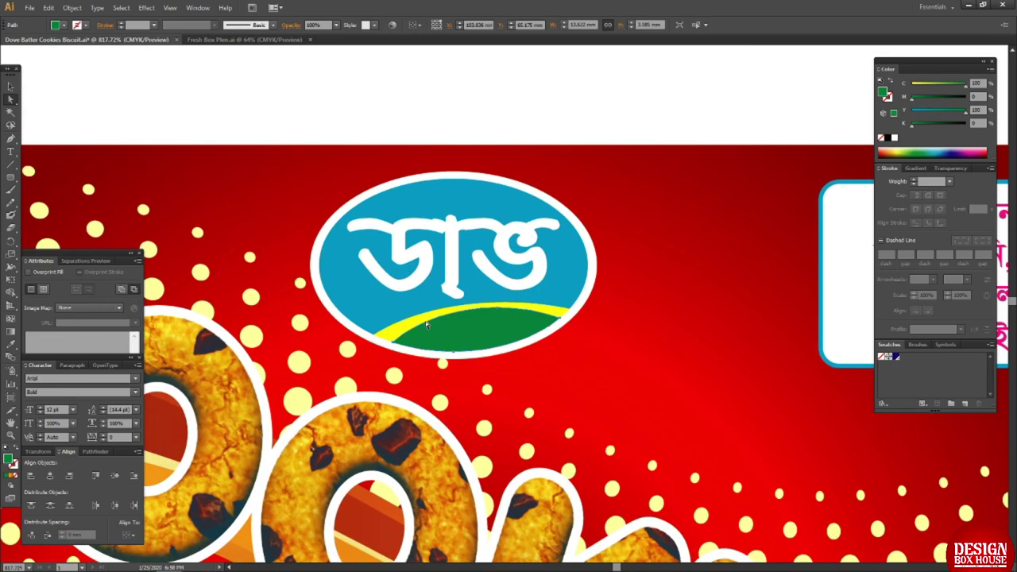
pyautogui.click(534, 320)
pyautogui.hotkey('ctrl', '-')
pyautogui.hotkey('ctrl', '-')
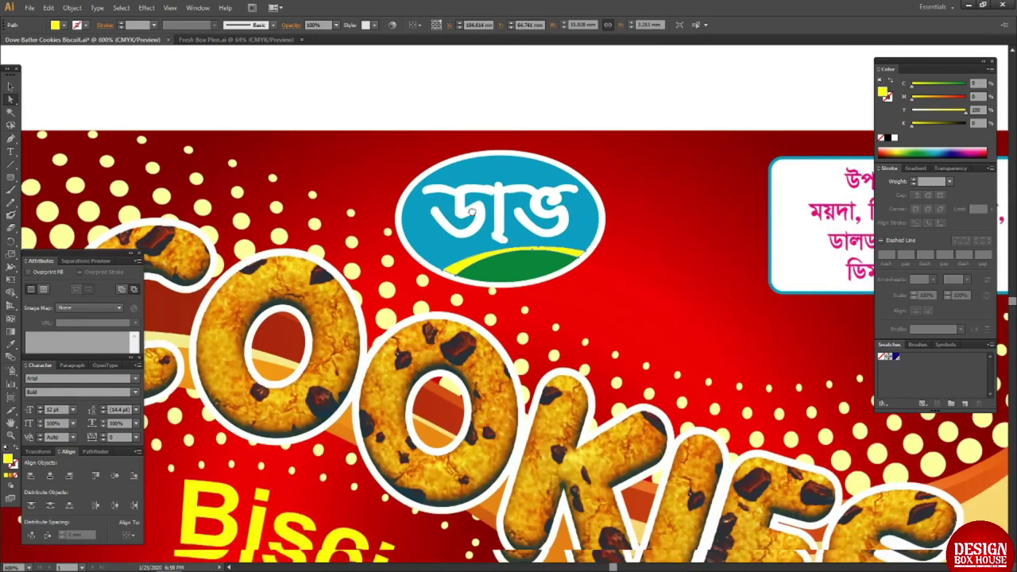
pyautogui.click(912, 112)
# Recolour the green shape at the base of the Dove logo 100% magenta, with cyan and yellow at 0
pyautogui.click(534, 266)
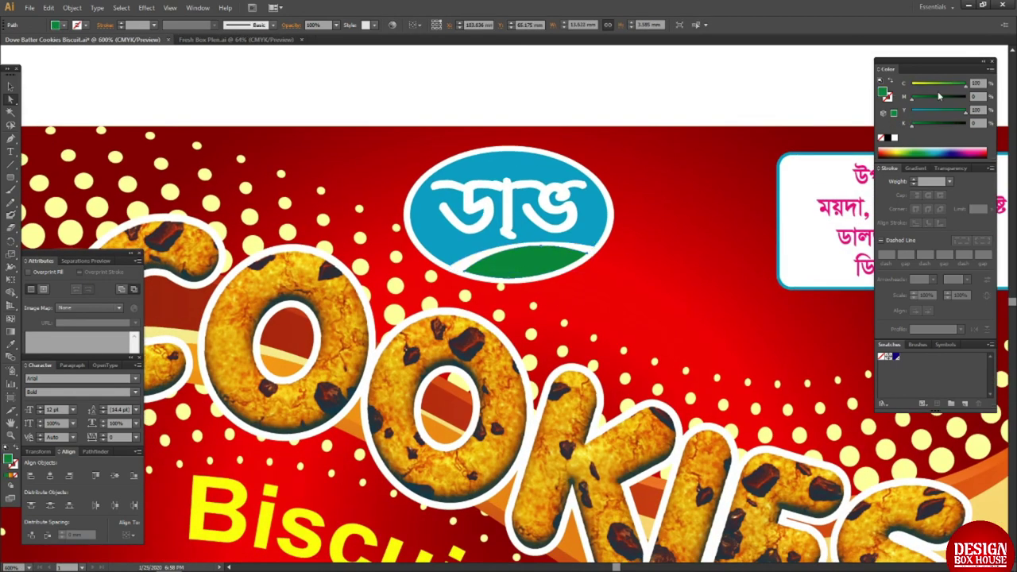
pyautogui.click(913, 112)
pyautogui.click(913, 86)
pyautogui.click(967, 99)
pyautogui.hotkey('ctrl', 'shift', 'a')
pyautogui.hotkey('ctrl', '-')
pyautogui.hotkey('ctrl', '-')
pyautogui.hotkey('ctrl', '-')
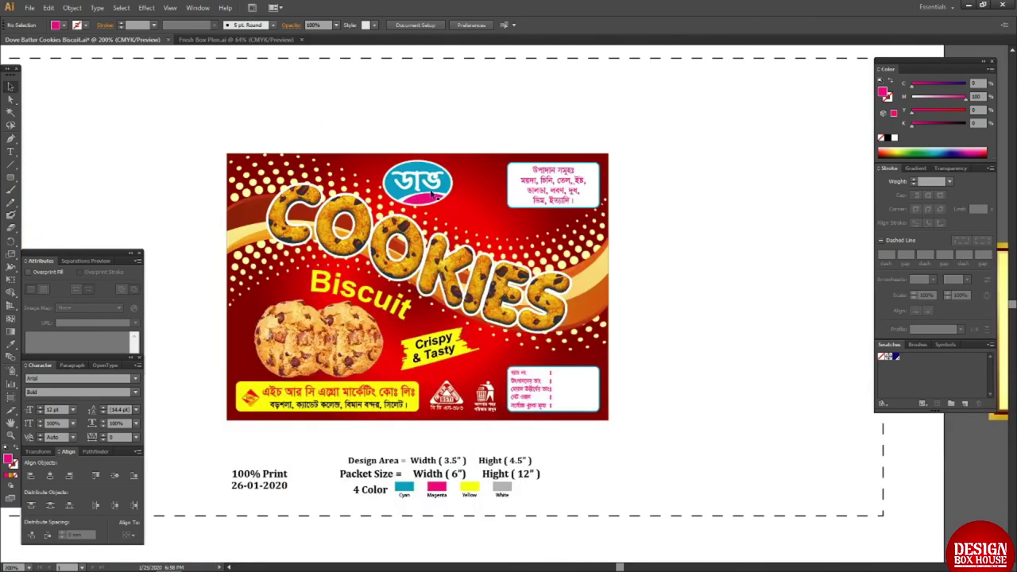
# Enlarge the recoloured Dove logo slightly
pyautogui.press('v')
pyautogui.click(418, 187)
pyautogui.moveTo(418, 206); pyautogui.dragTo(419, 159)
pyautogui.hotkey('ctrl', '-')
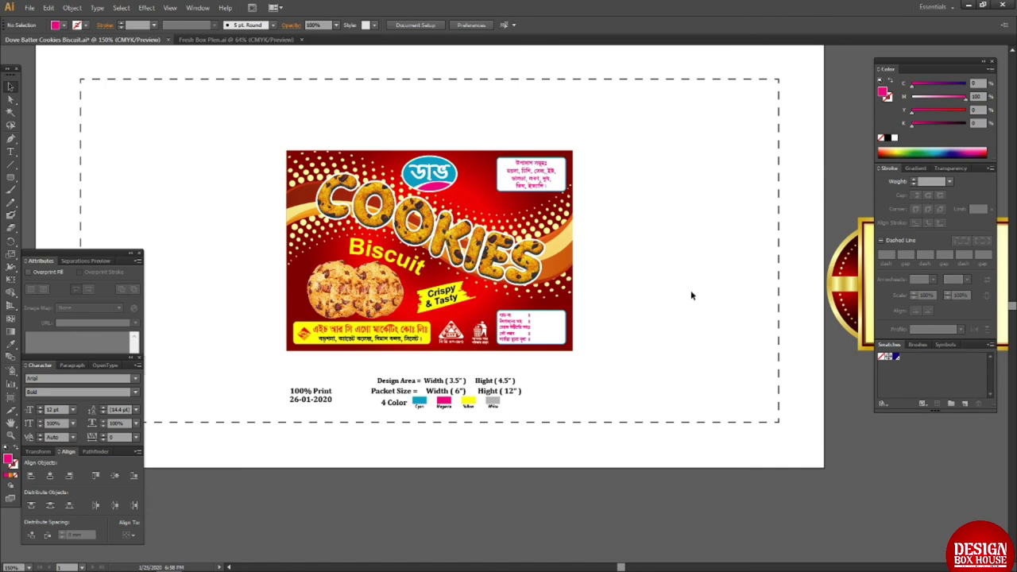
# Save the finished packet design with the full artboard shown and the document kept open
pyautogui.press('Tab')
pyautogui.hotkey('ctrl', '0')
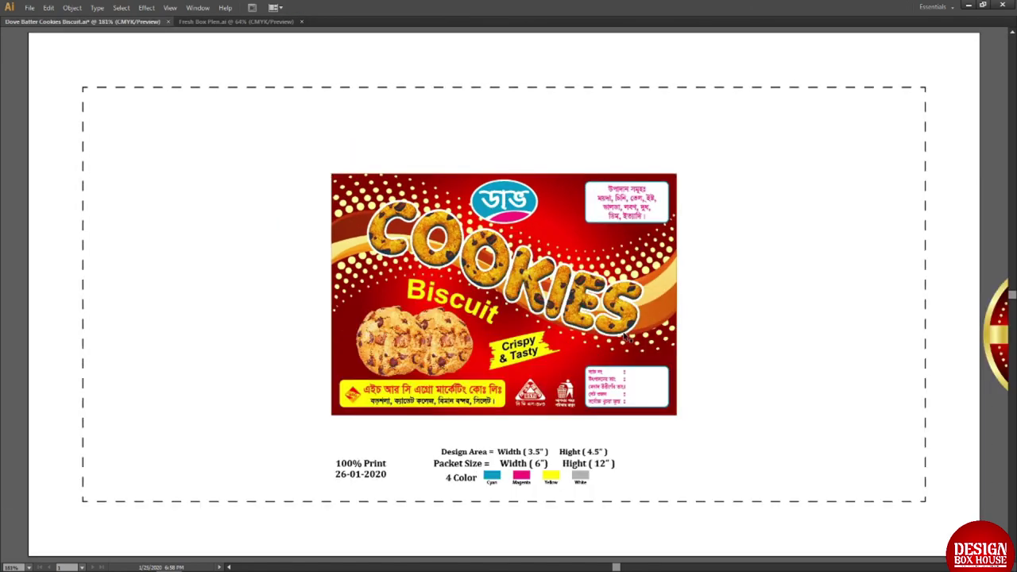
pyautogui.hotkey('ctrl', 'w')
pyautogui.press('Escape')
pyautogui.hotkey('ctrl', 's')
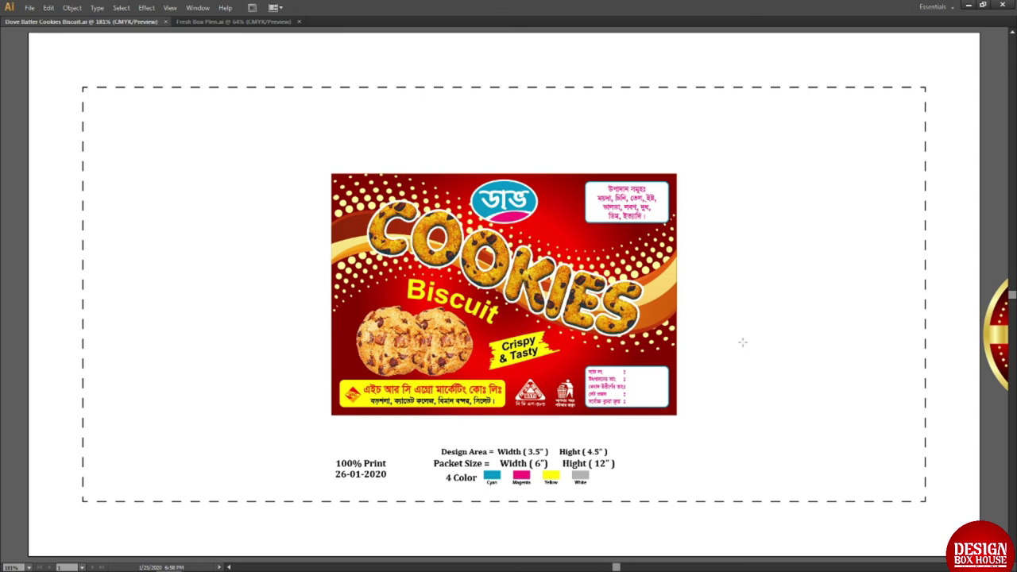